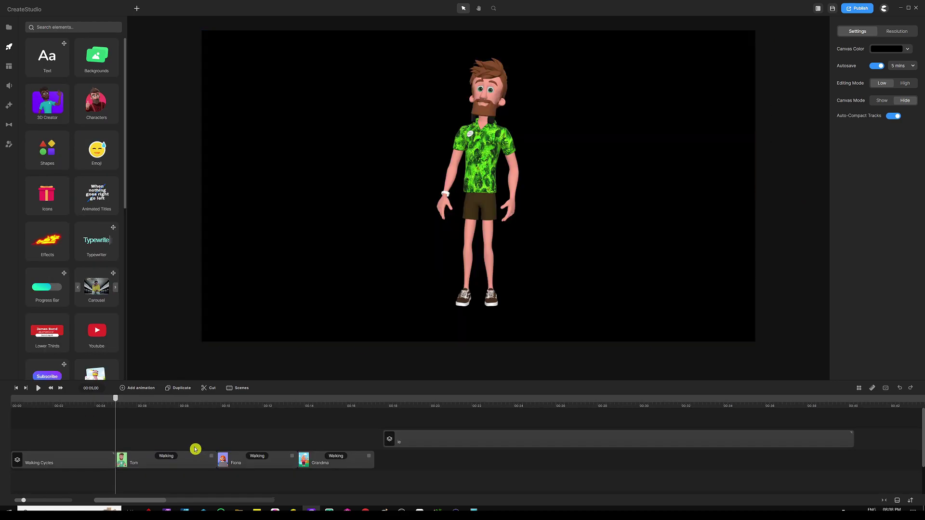
Turn the red-haired woman in the candy shop scene toward the counter and give her Talking and Walking actions.
click(129, 401)
drag(128, 401, 401, 400)
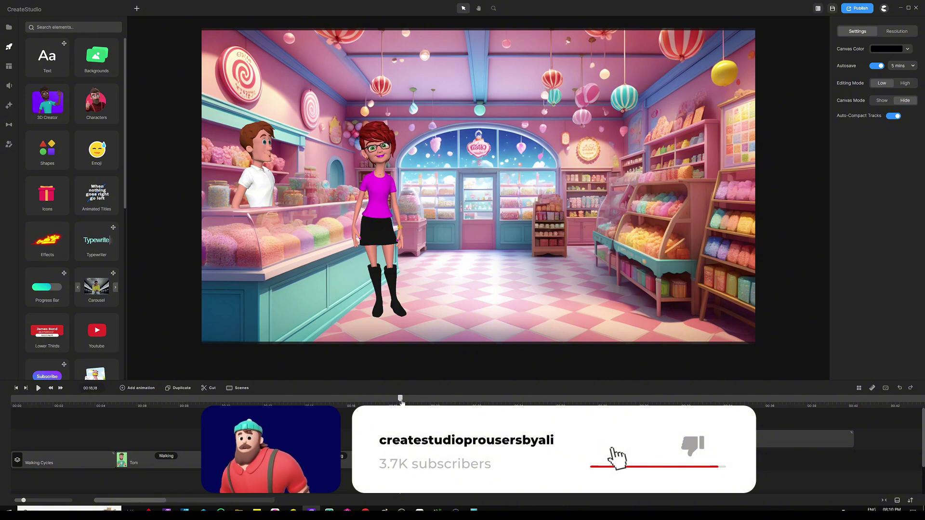
click(369, 190)
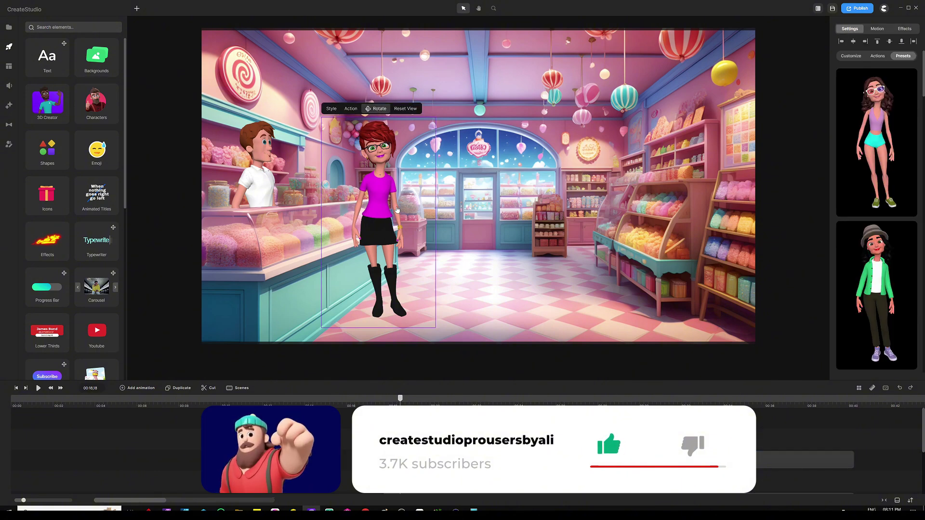
drag(370, 190, 386, 191)
click(351, 108)
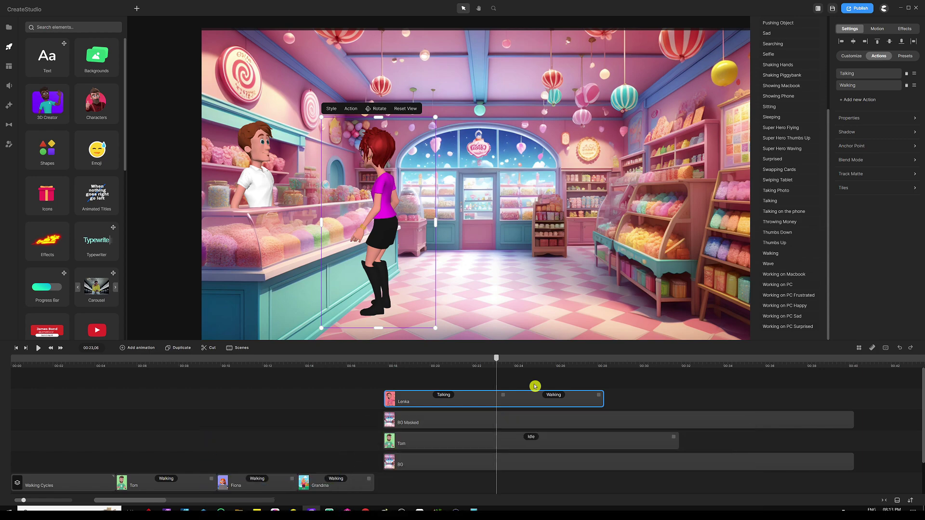
Add a Character View animation to the red-haired woman at the start of her Walking action.
scroll(526, 384, up, 3)
click(138, 347)
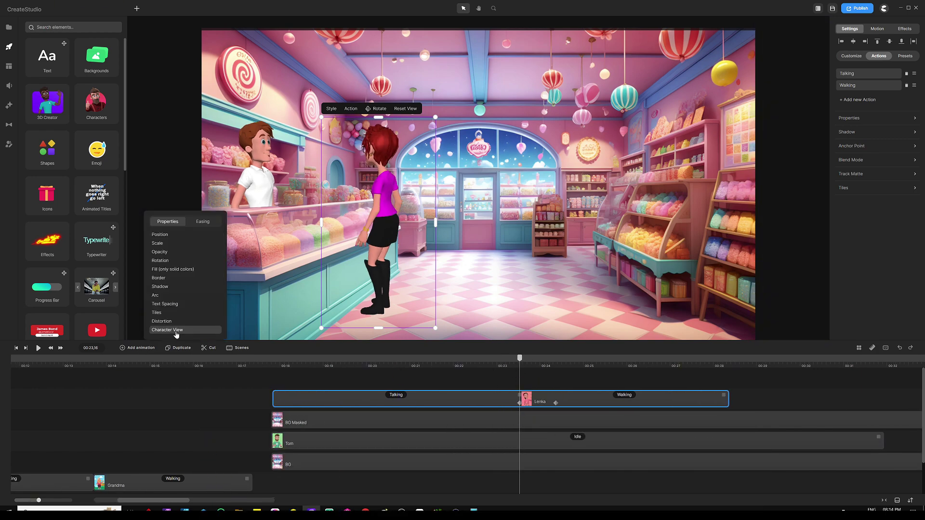
click(175, 331)
drag(520, 358, 554, 358)
Give the woman's walk across the shop Linear easing, extend the animation to near the Walking action's end and play it.
click(556, 403)
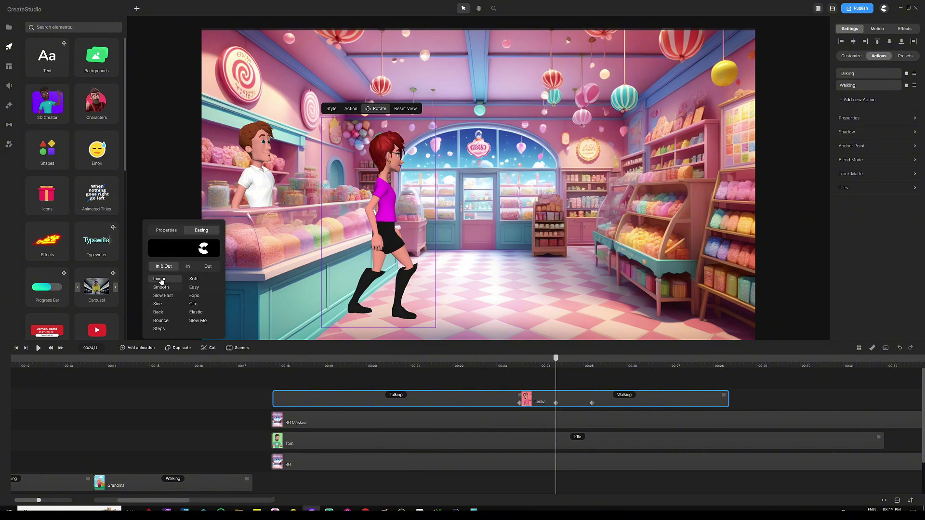
click(160, 279)
drag(591, 403, 702, 403)
click(38, 348)
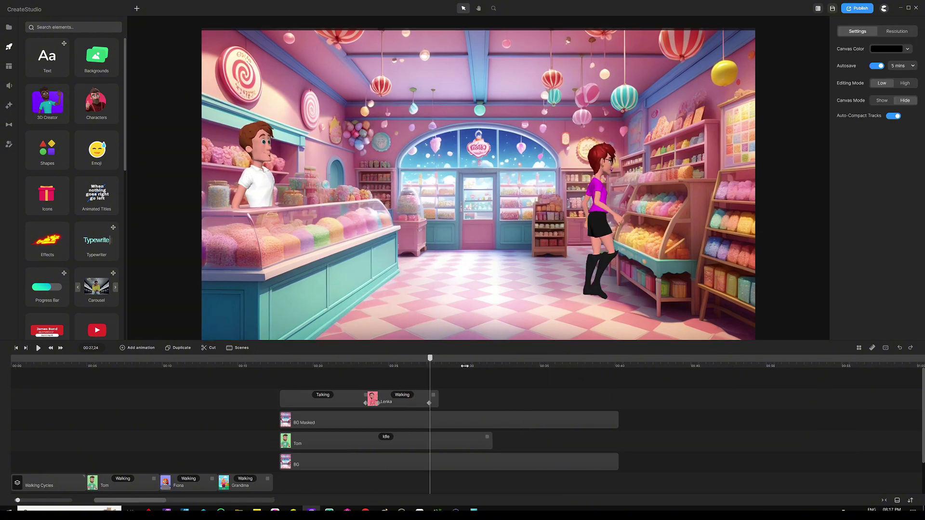
Append Searching, Walking, Searching, Walking and Talking actions to the red-haired woman and play the candy shop scene.
click(467, 396)
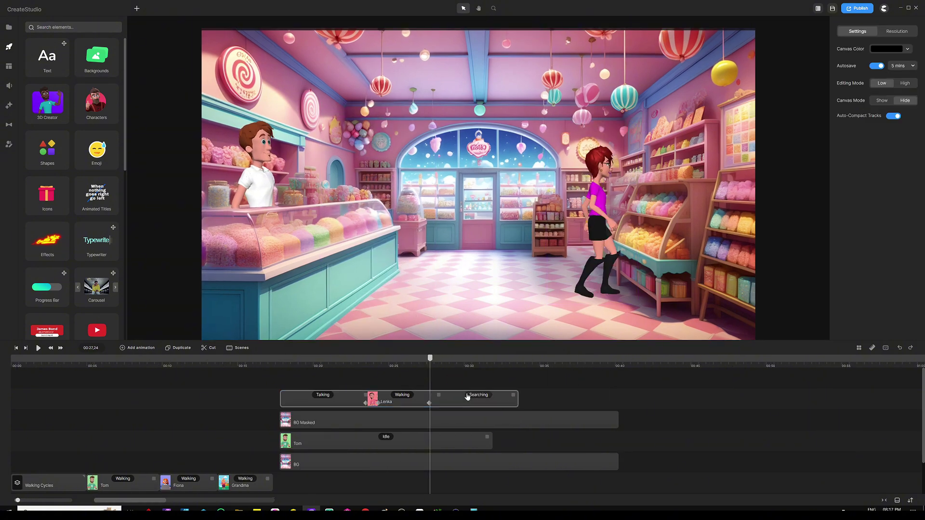
scroll(467, 397, up, 3)
click(438, 400)
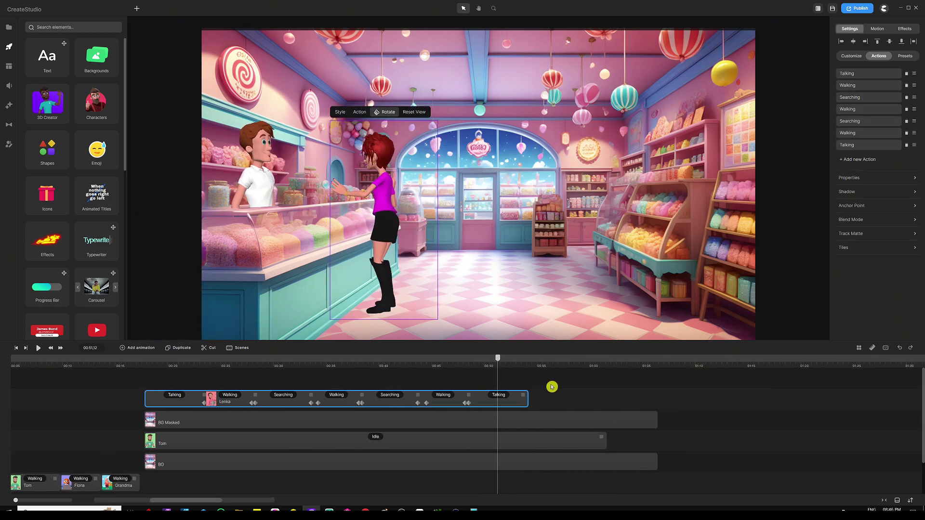
click(39, 348)
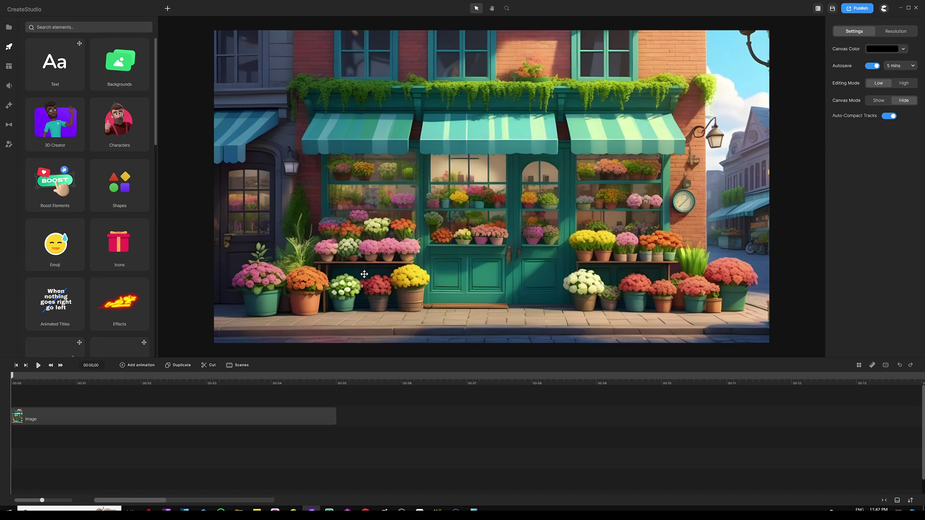
Extend the flower shop image on the timeline to about 12 seconds.
click(331, 418)
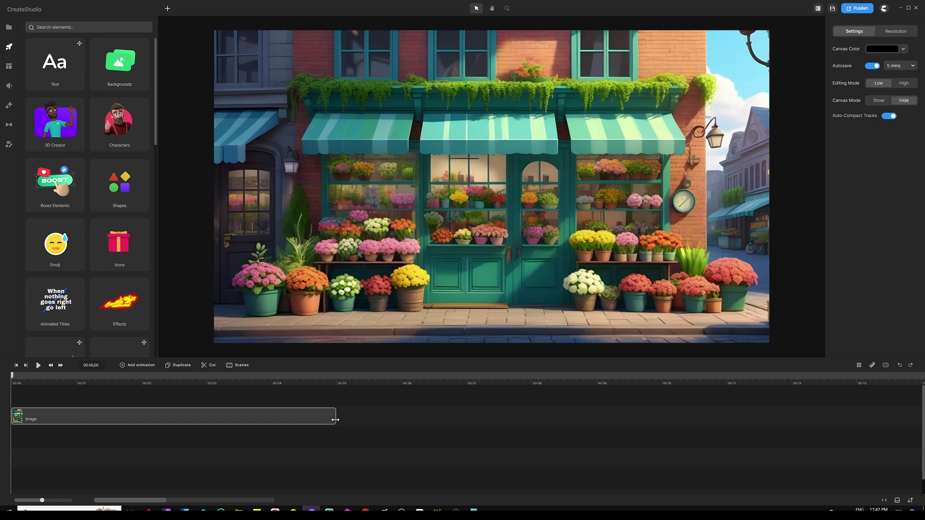
drag(336, 421, 812, 409)
click(346, 413)
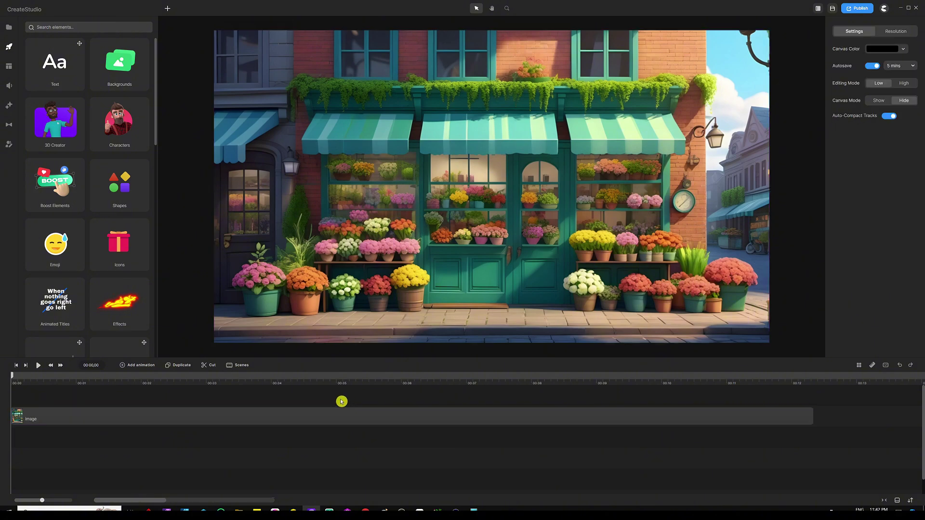
Add the Memoji Guy from the 3D characters to the flower shop scene and place him near the dark door.
click(346, 146)
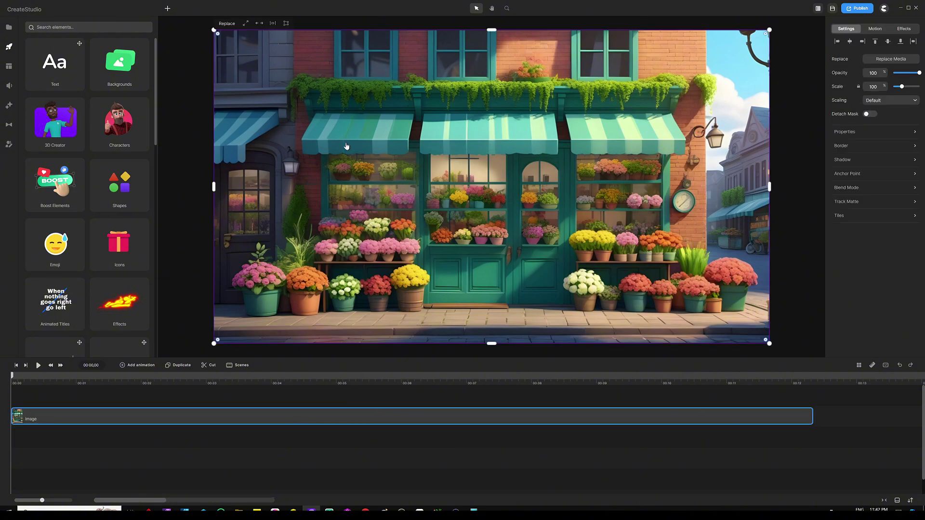
click(118, 123)
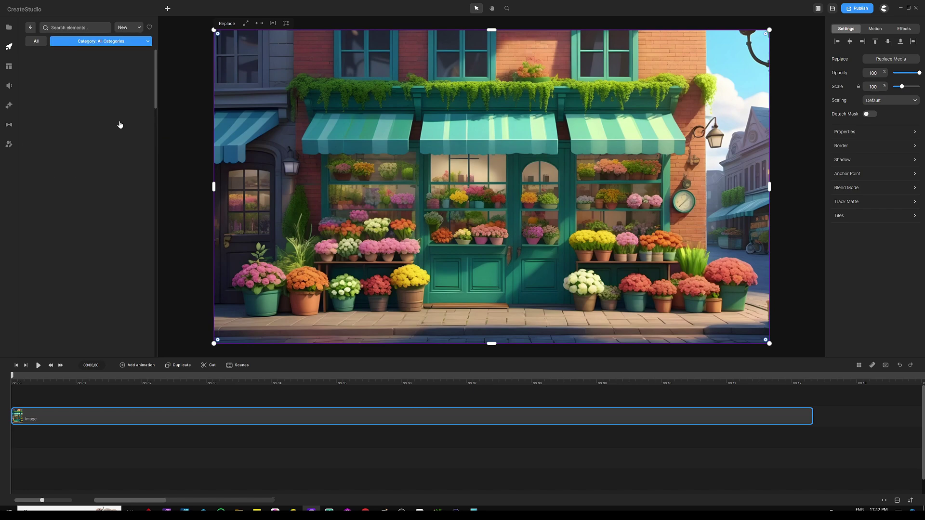
click(104, 41)
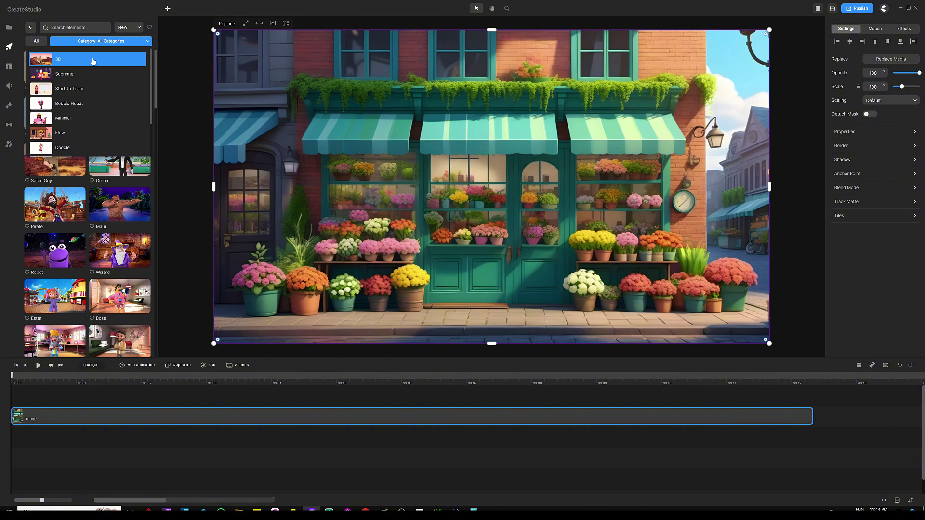
click(93, 59)
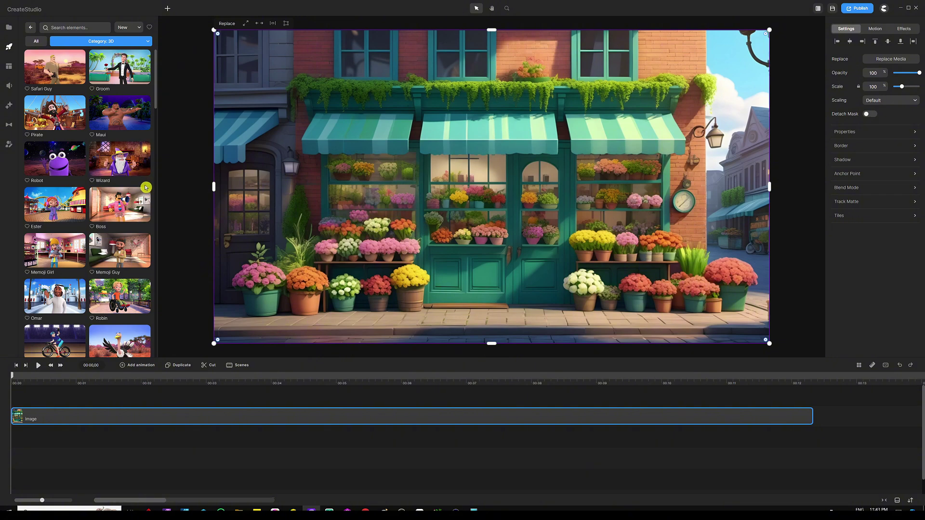
drag(118, 253, 372, 252)
drag(493, 205, 322, 241)
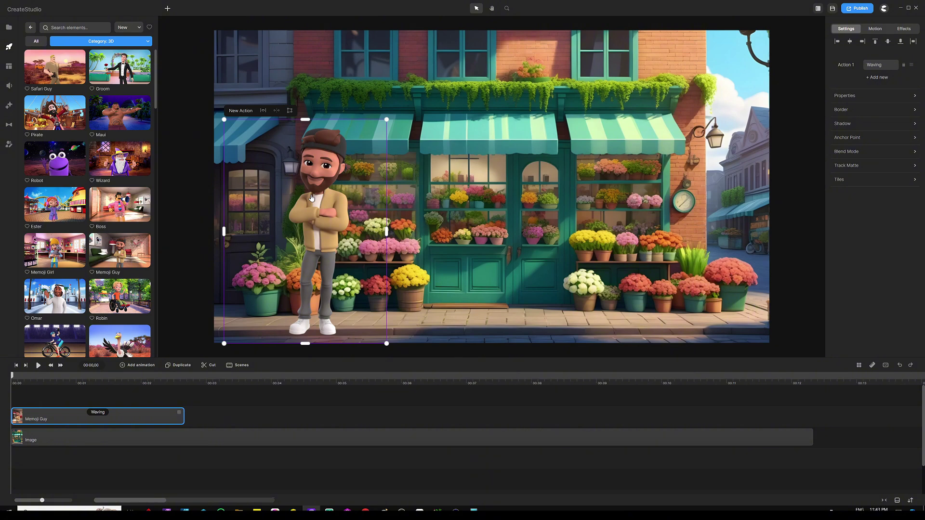
drag(319, 198, 295, 217)
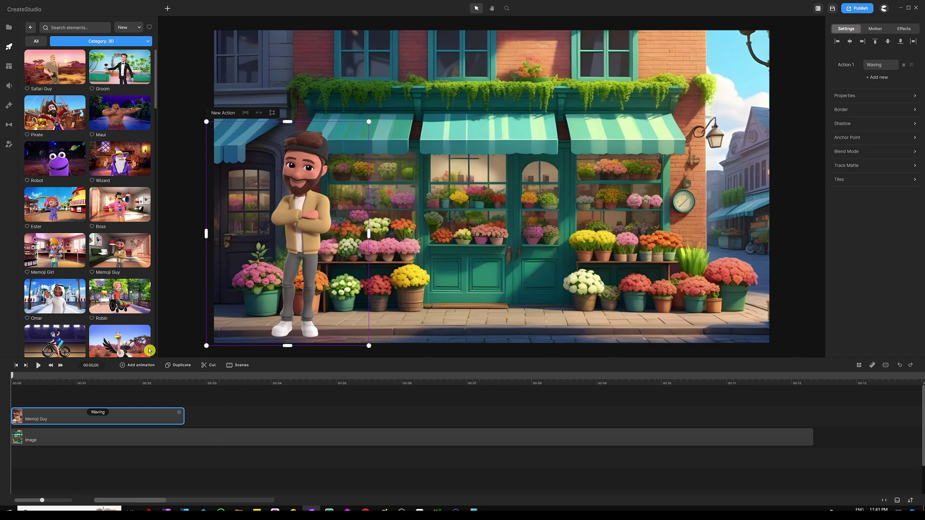
Preview the Memoji Guy's Waving action and shift him slightly closer to the dark door and lower on the pavement.
click(38, 365)
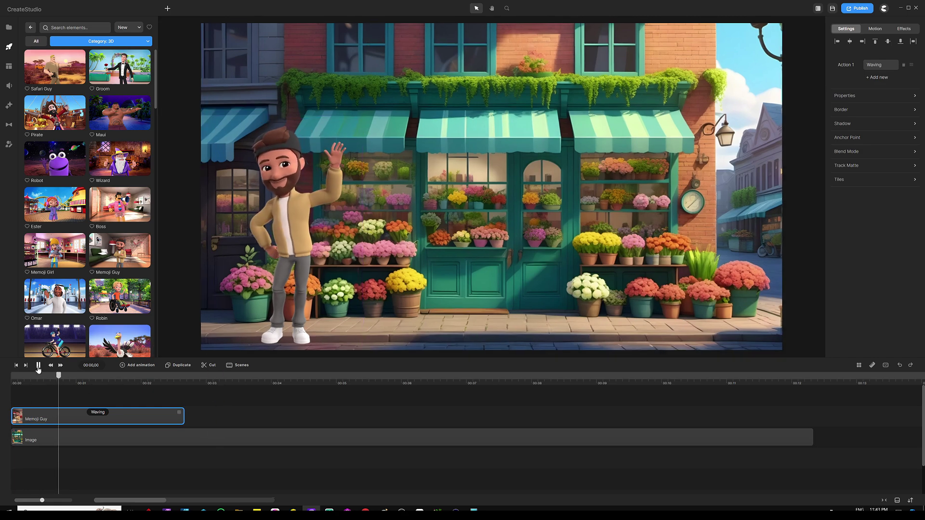
click(39, 366)
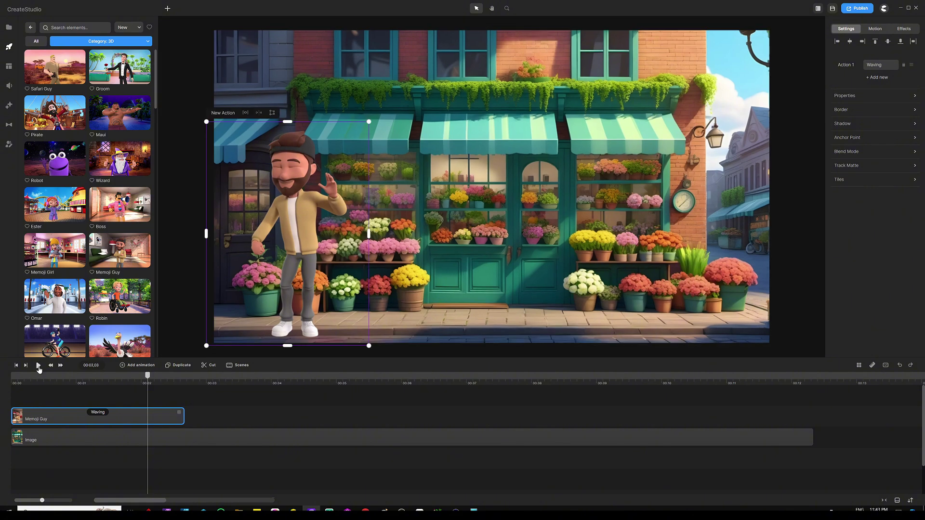
click(115, 397)
click(309, 218)
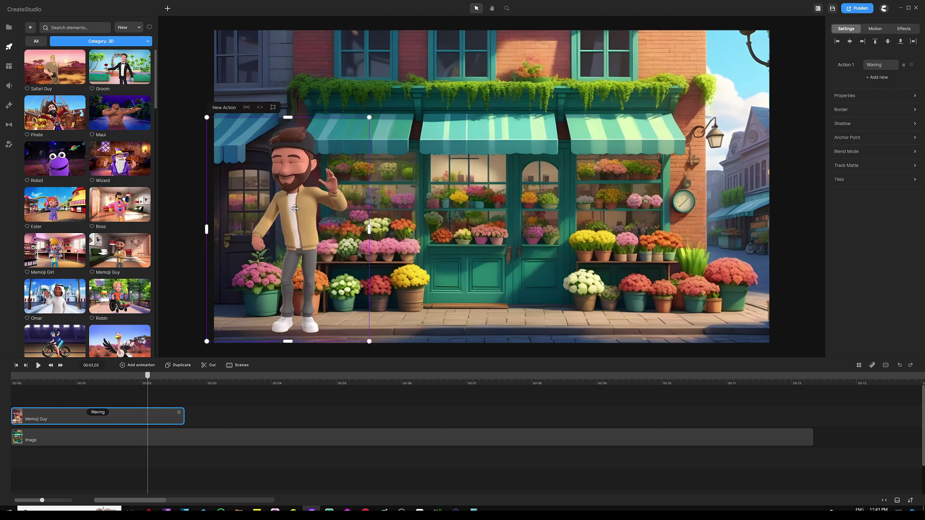
mouse_move(298, 215)
mouse_down()
mouse_move(154, 204)
mouse_move(160, 191)
mouse_move(247, 150)
mouse_move(282, 211)
mouse_up()
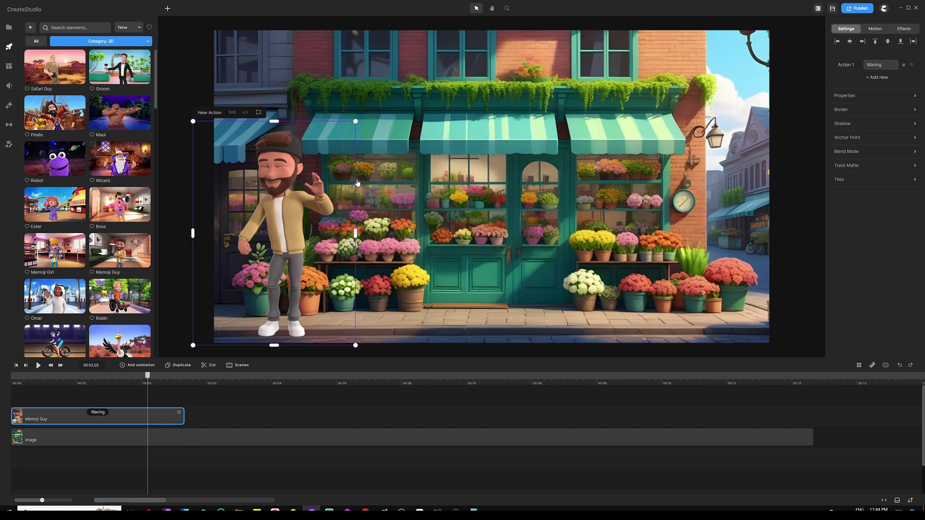
drag(278, 228, 281, 234)
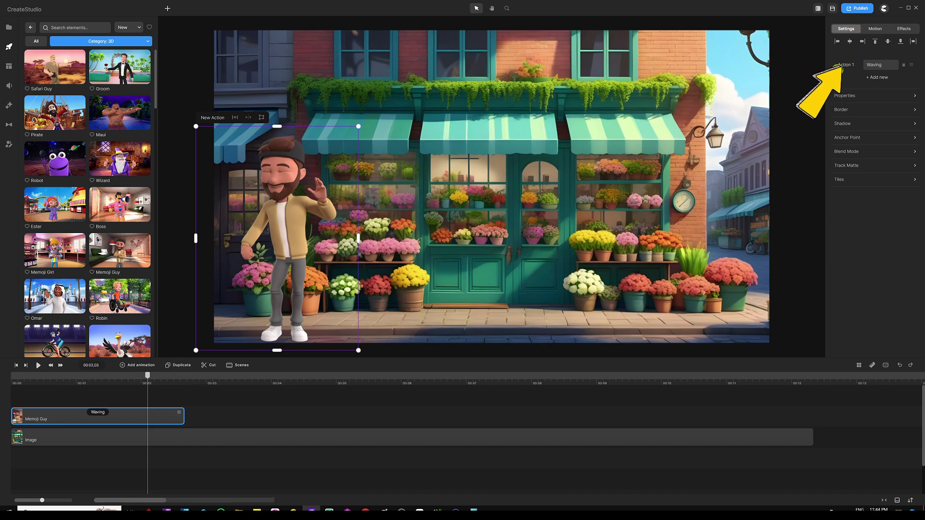
Add a Walking action to the Memoji Guy after his Waving action.
click(875, 65)
click(879, 78)
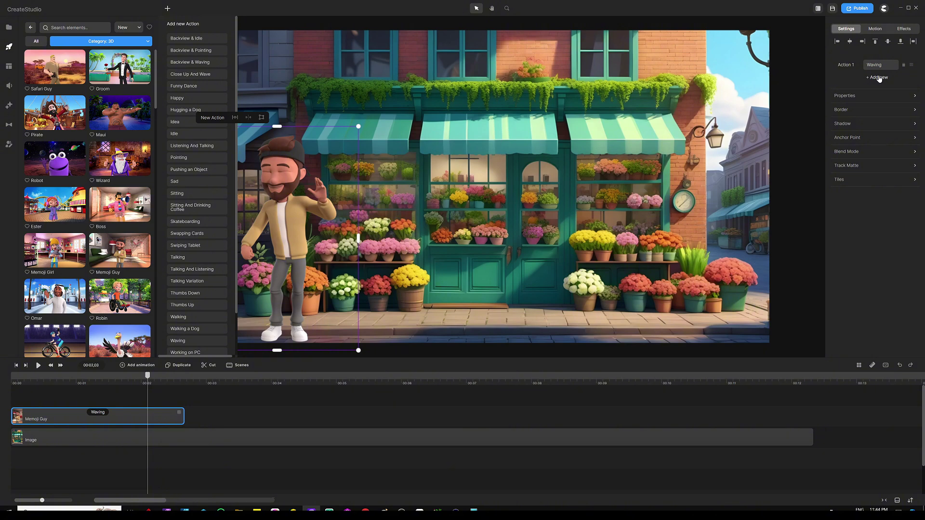
scroll(196, 230, down, 1)
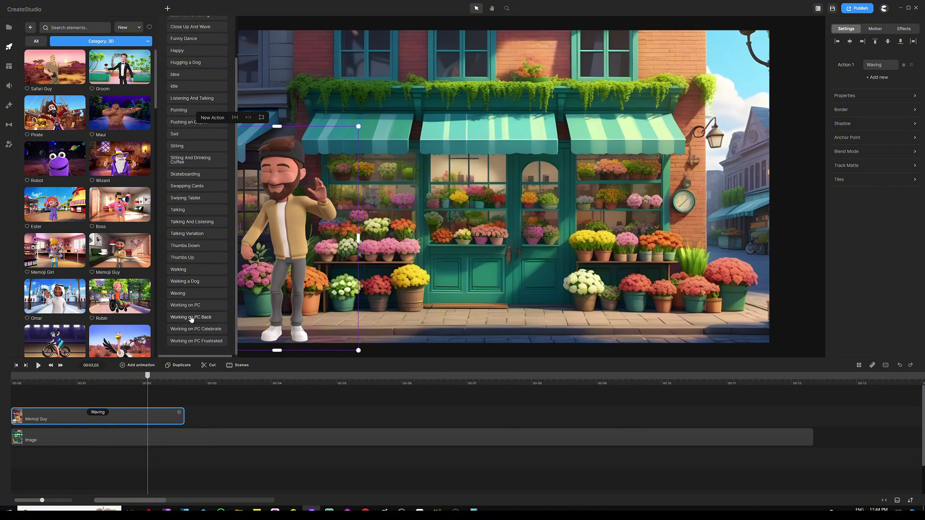
click(186, 270)
click(149, 388)
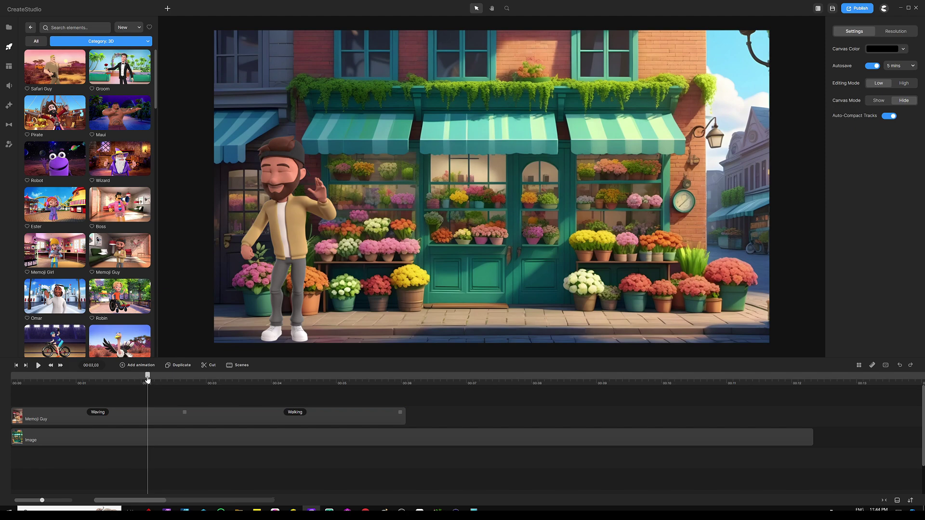
Flip the Memoji Guy horizontally during his Walking action so he faces across the shop front.
drag(148, 376, 262, 384)
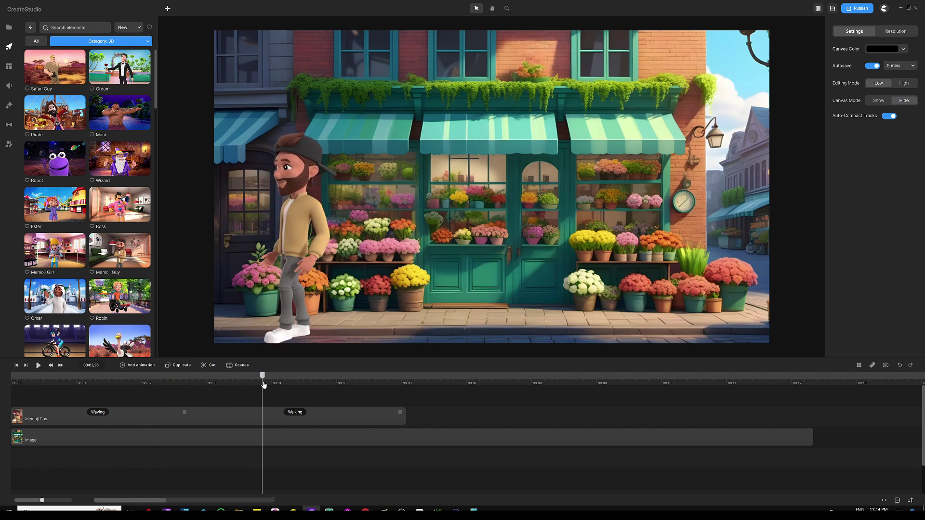
click(254, 388)
click(300, 202)
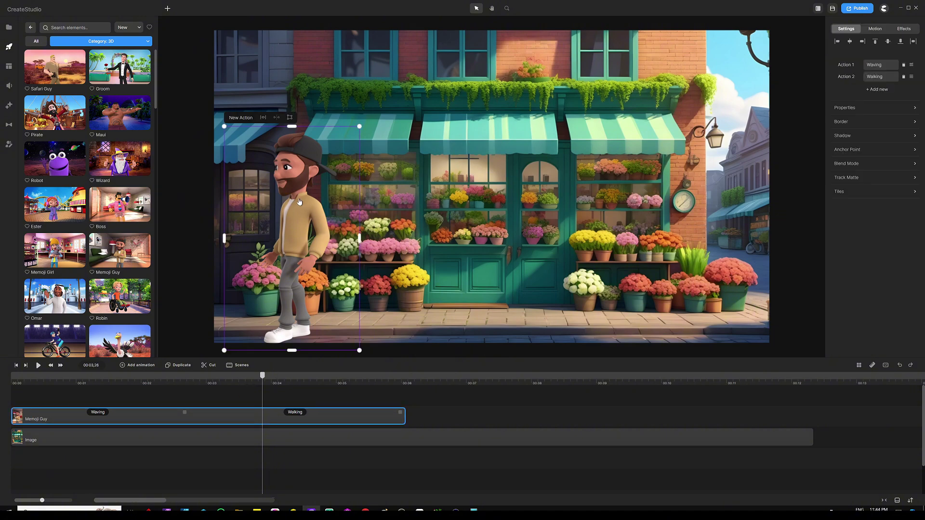
click(273, 123)
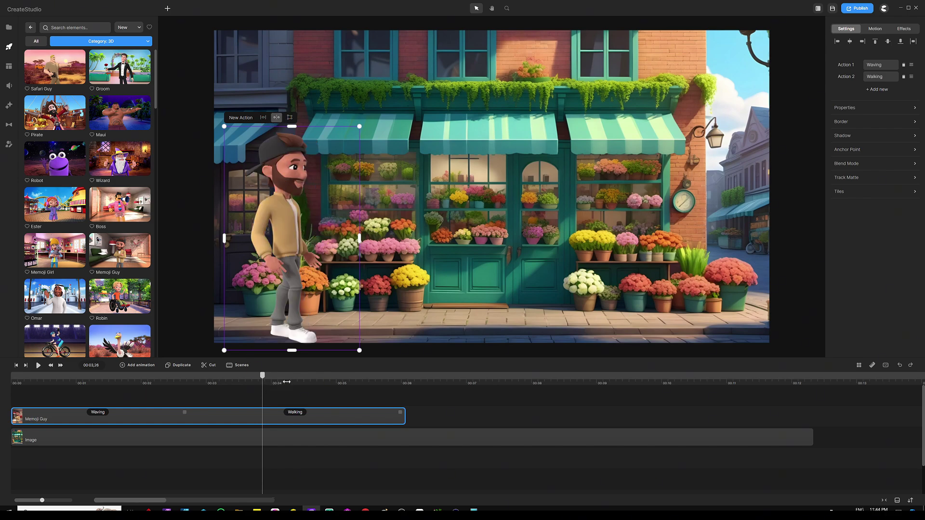
click(284, 399)
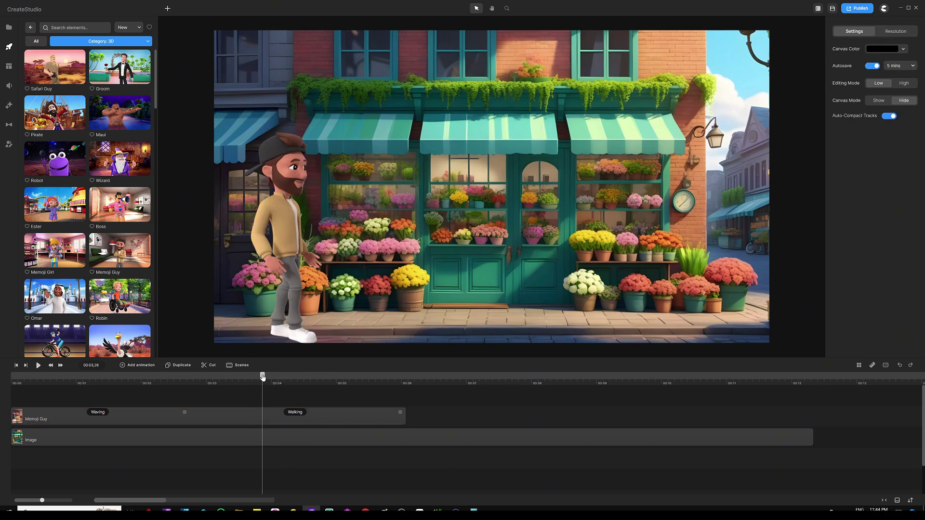
Scrub through the Waving action to examine the transition into Walking.
drag(262, 377, 186, 381)
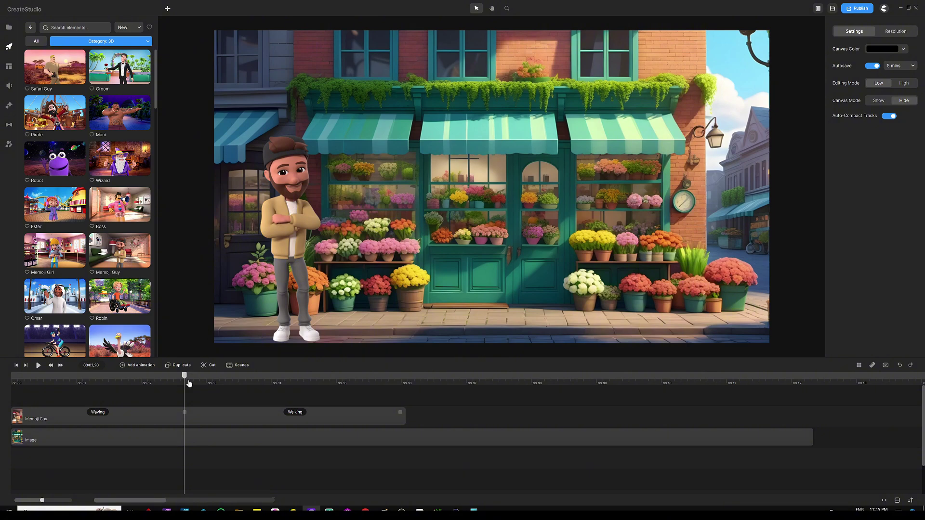
drag(185, 376, 2, 382)
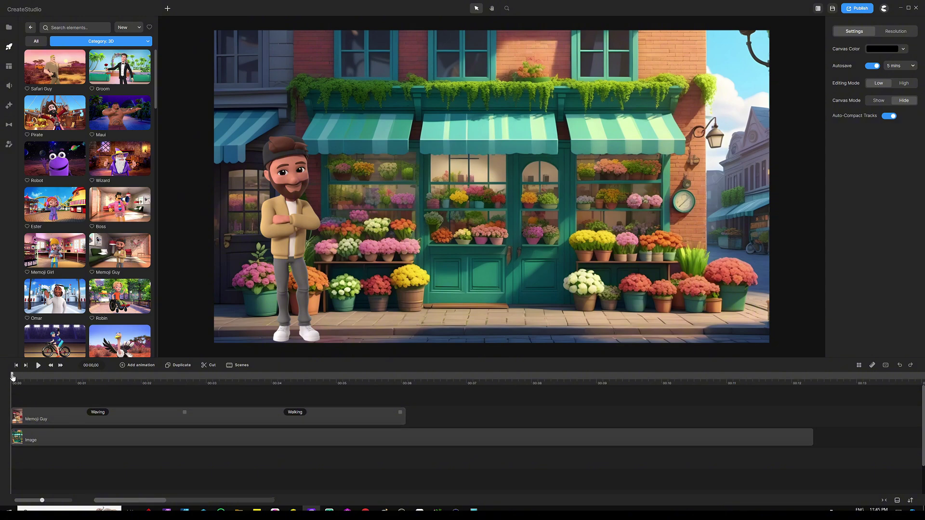
drag(13, 377, 183, 377)
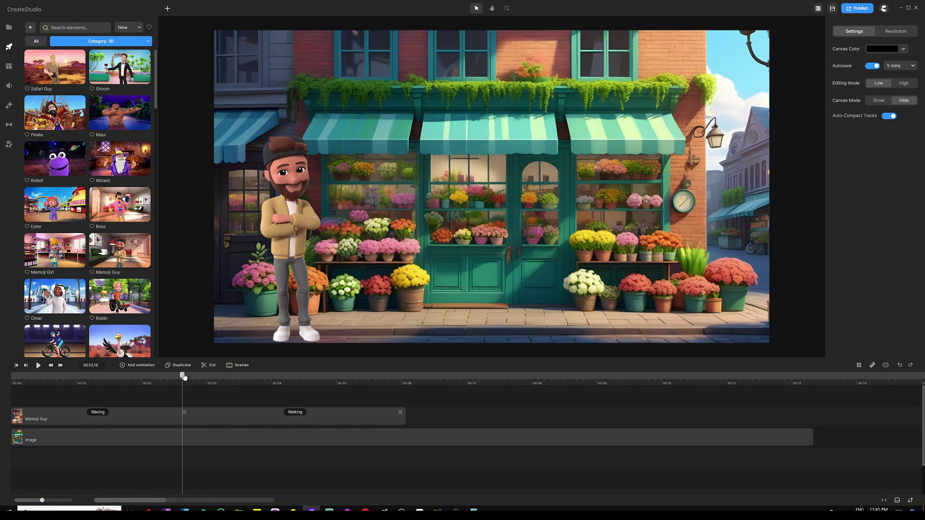
drag(183, 377, 185, 377)
click(312, 414)
Add a Position animation with Linear easing to the Memoji Guy at 00:03,07, where his walk begins.
drag(186, 379, 222, 380)
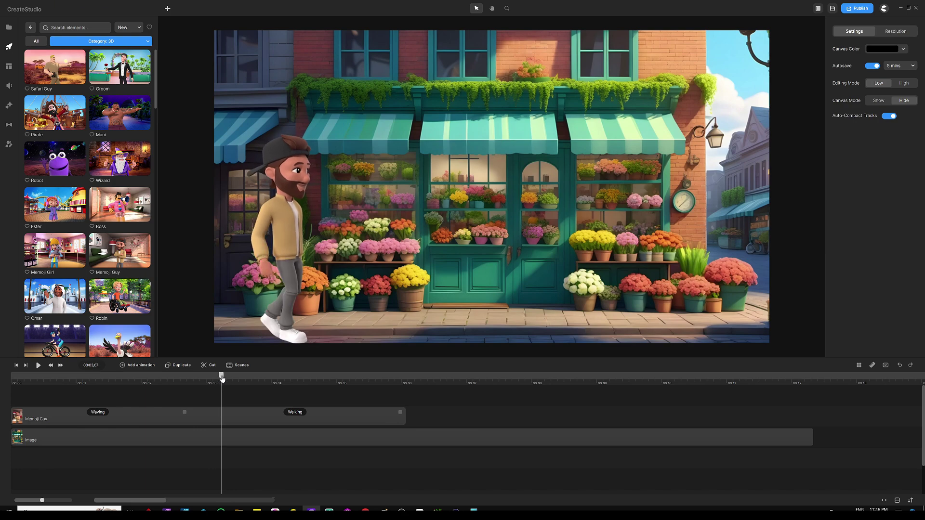
click(238, 424)
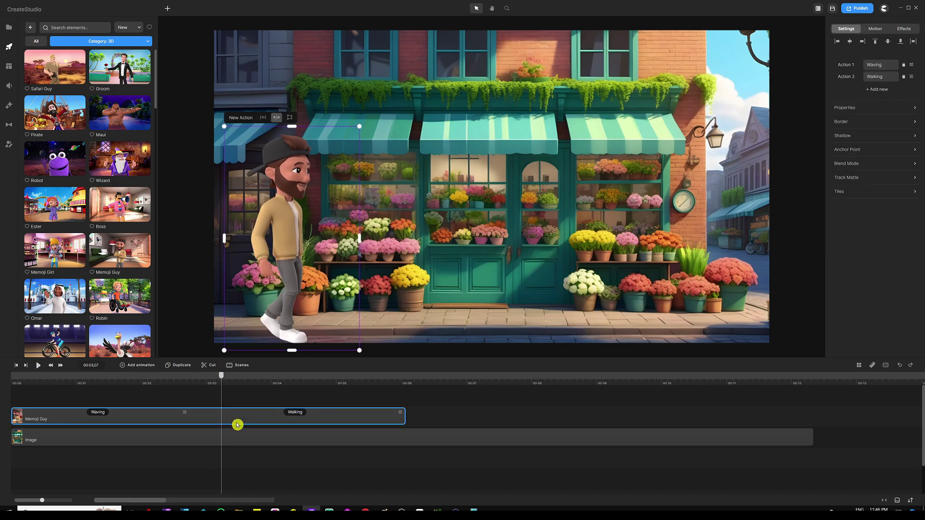
click(145, 367)
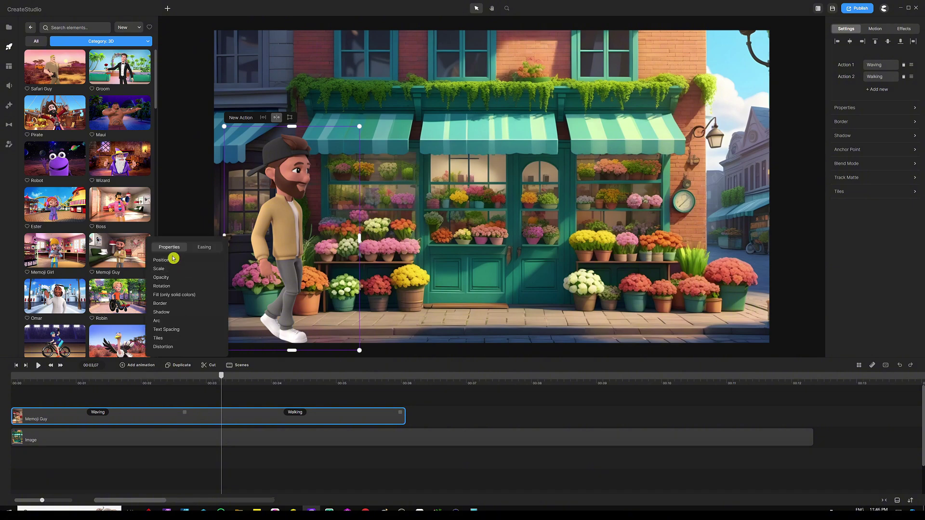
click(205, 250)
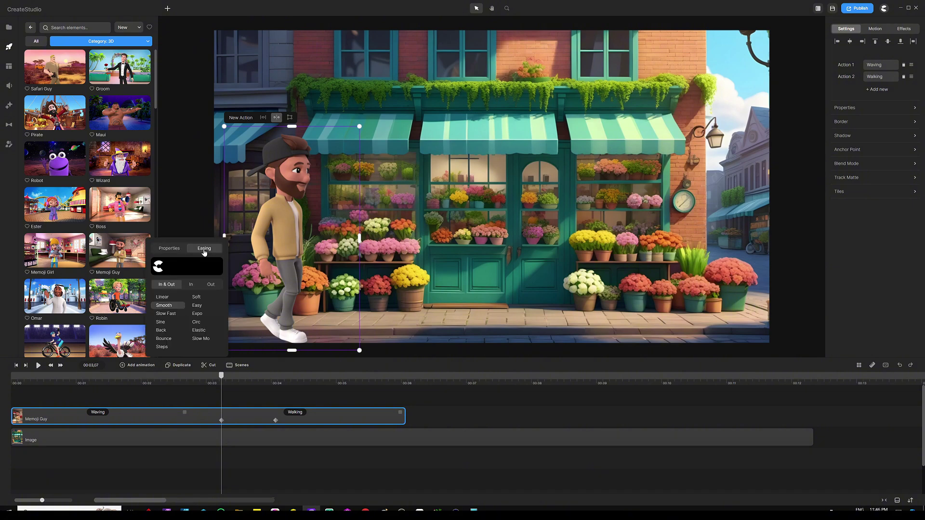
click(166, 297)
click(241, 400)
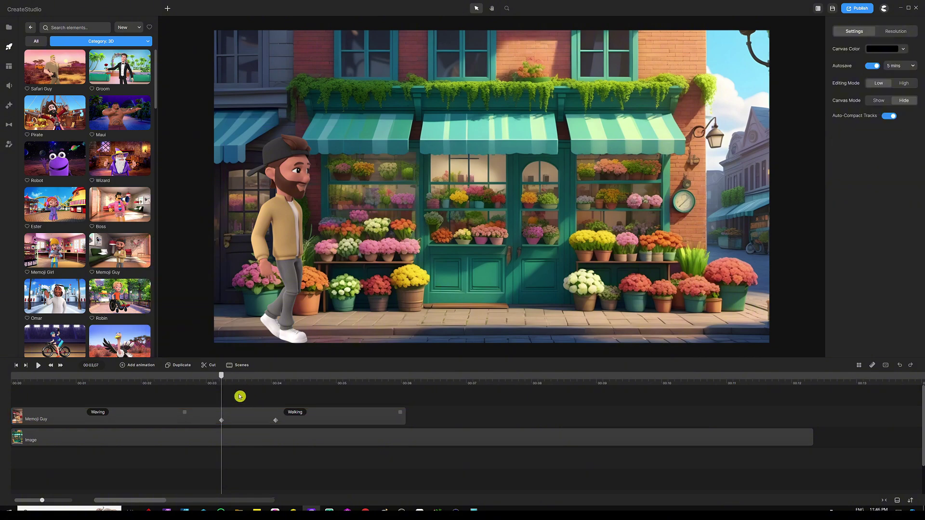
Move the end keyframe of the Memoji Guy's position animation to 00:05,07.
mouse_move(265, 422)
mouse_down()
mouse_move(258, 405)
mouse_move(281, 438)
mouse_move(275, 421)
mouse_up()
click(282, 420)
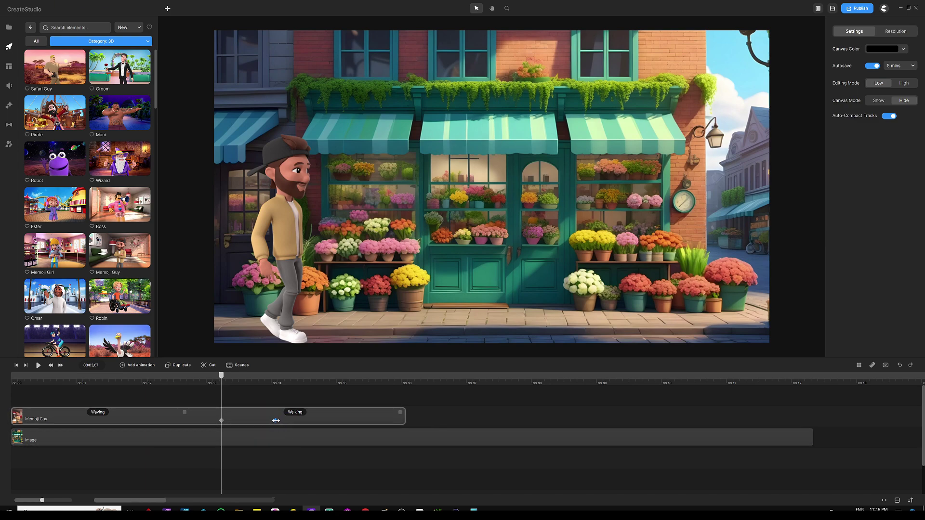
click(234, 392)
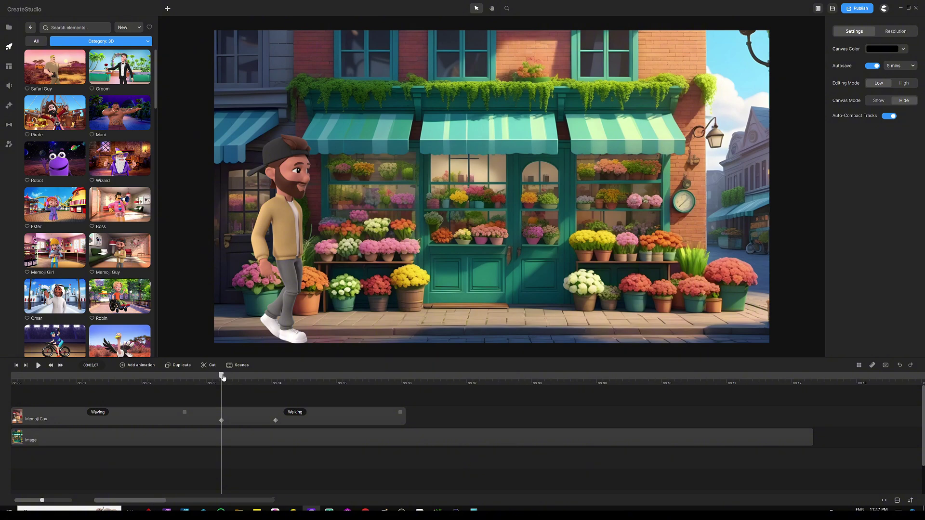
drag(222, 377, 353, 383)
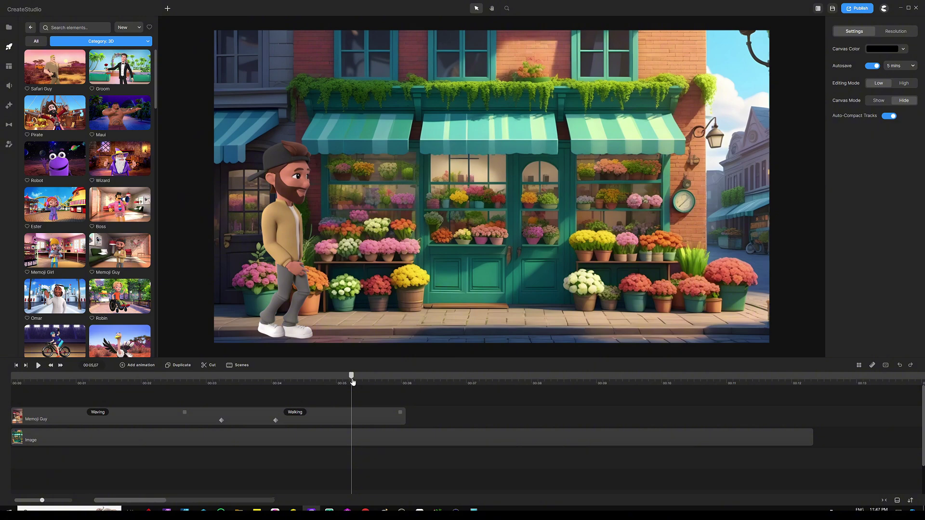
click(316, 407)
drag(275, 420, 307, 421)
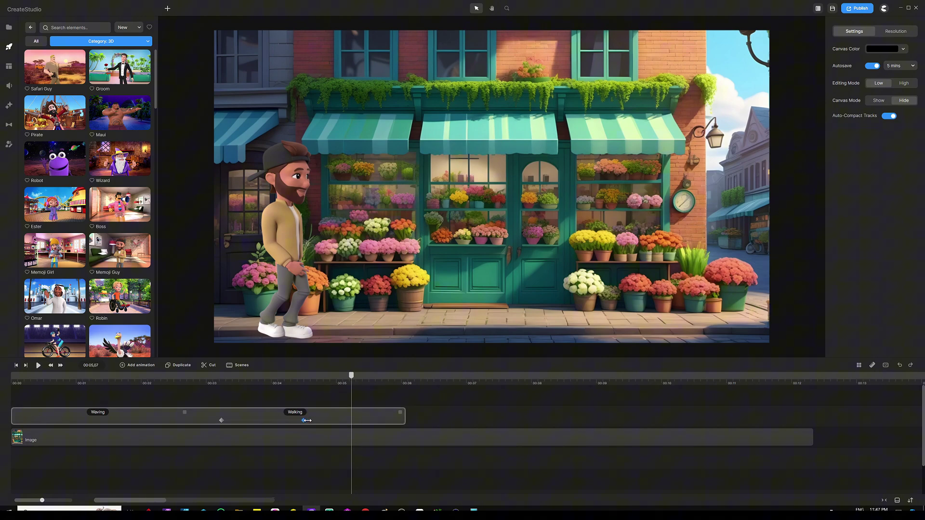
click(350, 422)
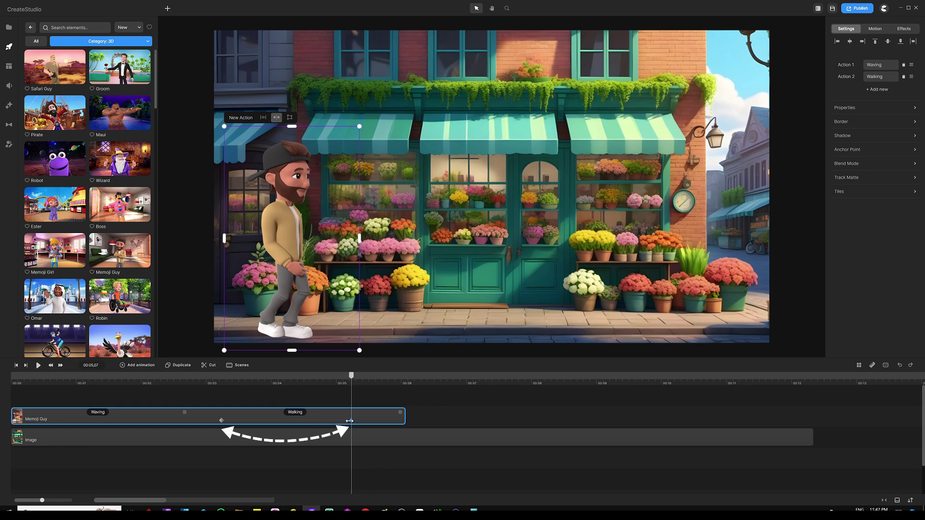
At the end keyframe, move the Memoji Guy horizontally to the street-side corner of the shop and preview his walk from the start.
double_click(351, 421)
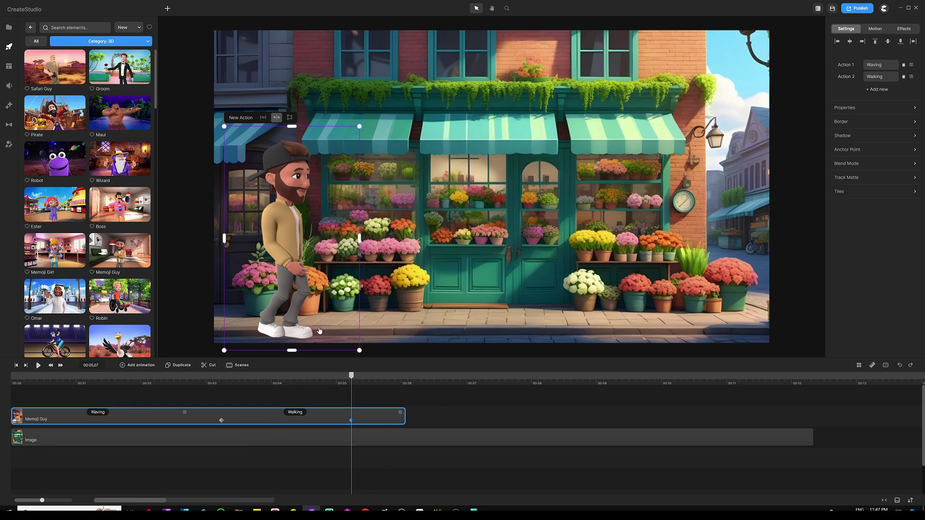
drag(290, 239, 695, 238)
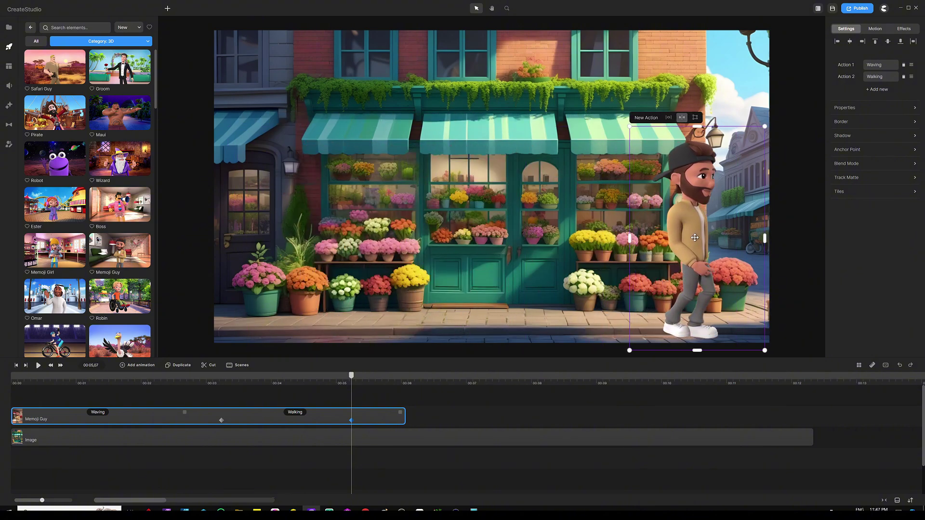
drag(354, 377, 2, 366)
click(38, 365)
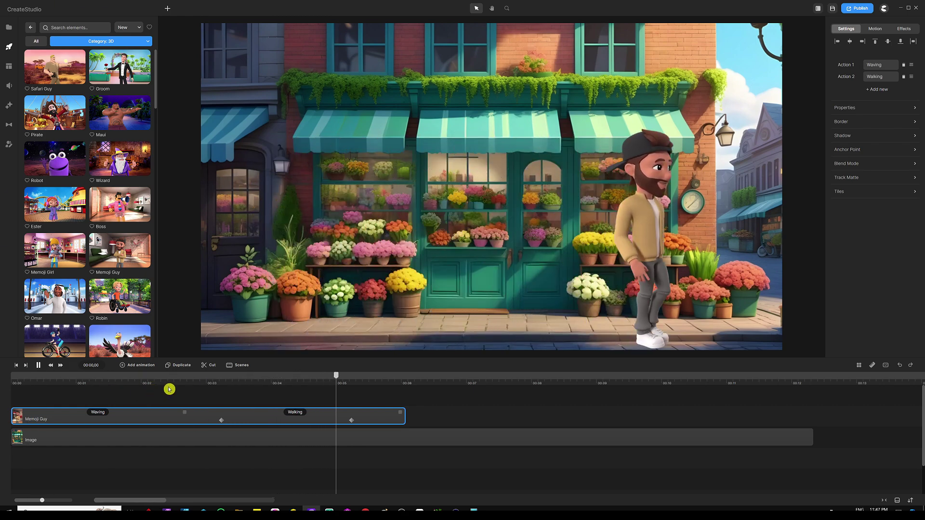
key(space)
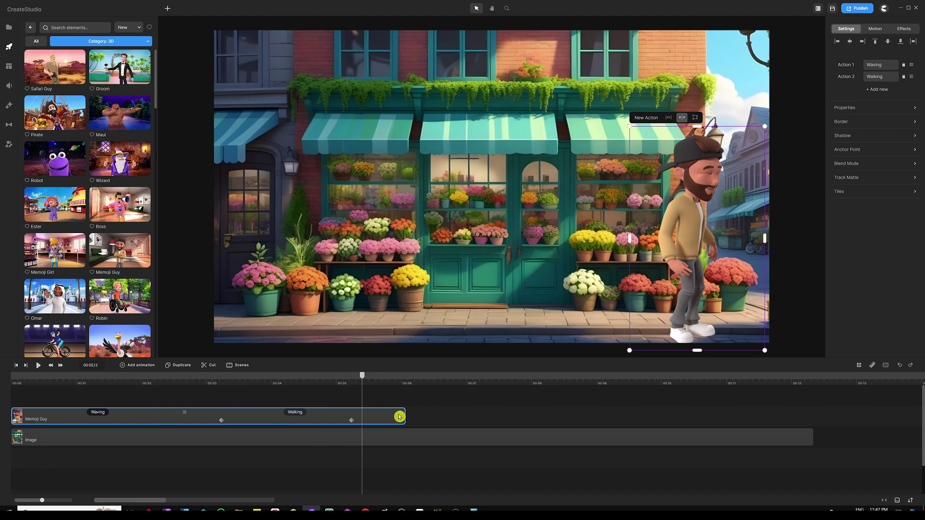
Lengthen the Walking action to just past nine seconds on the timeline and move the end position keyframe to 00:08,15.
drag(399, 414, 607, 412)
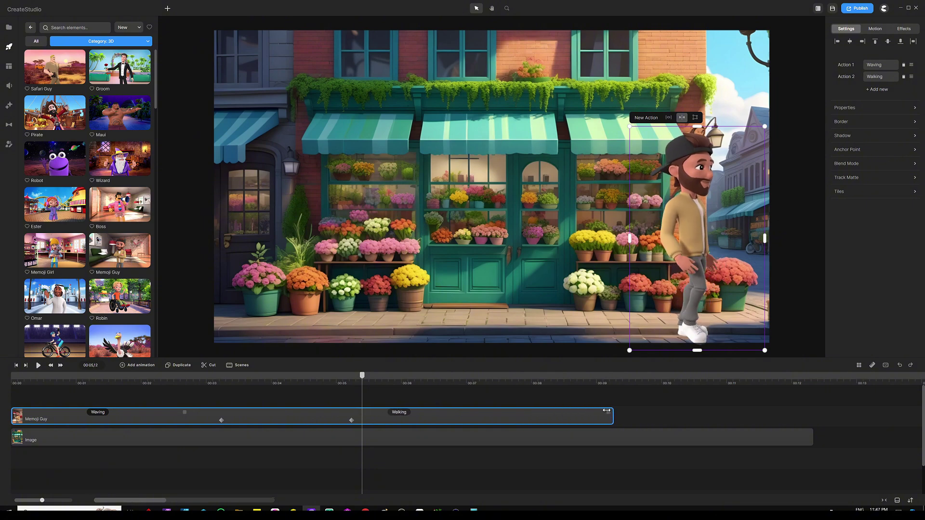
click(394, 412)
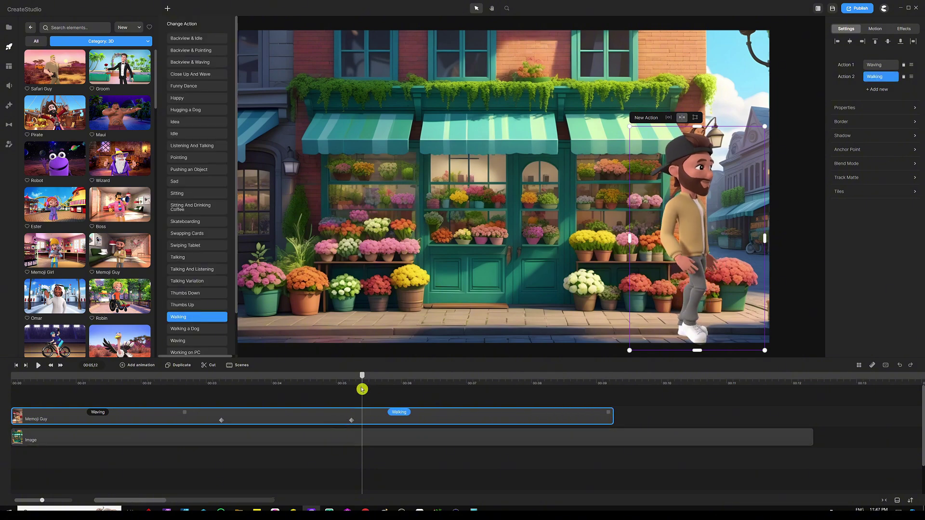
drag(364, 380, 564, 384)
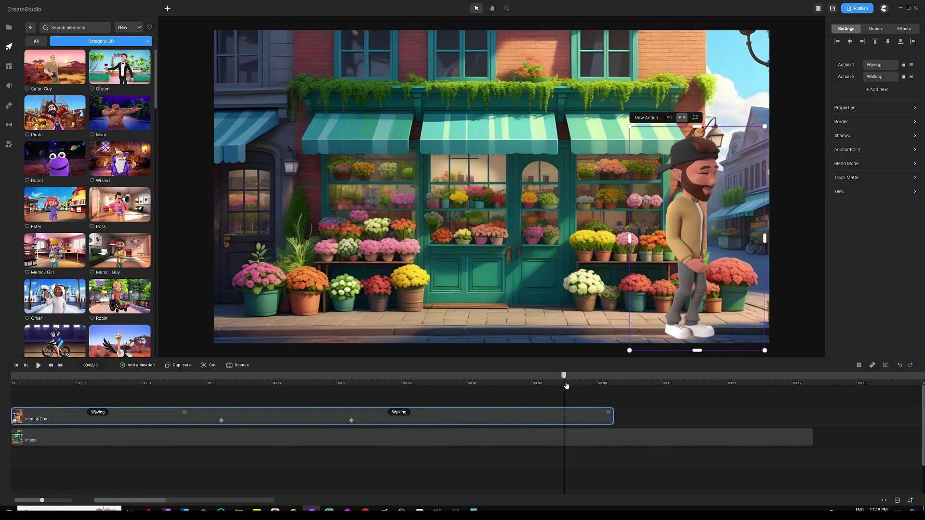
drag(351, 420, 475, 419)
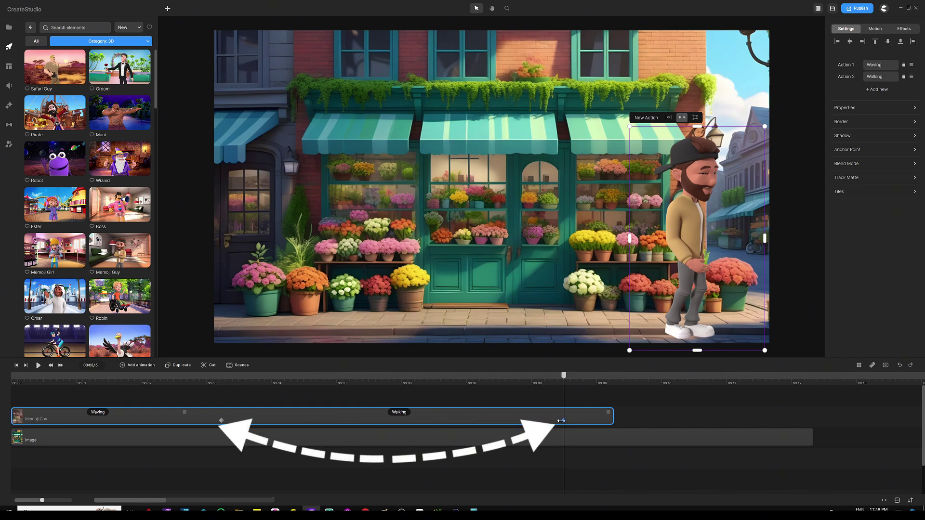
Play the slower walk from the end of the Waving action and scrub back to examine the start of the walk.
click(187, 384)
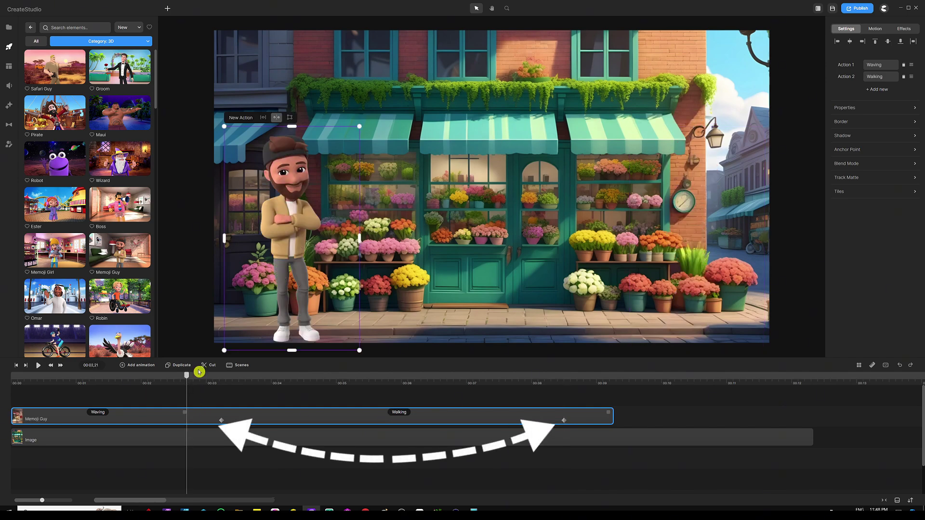
key(space)
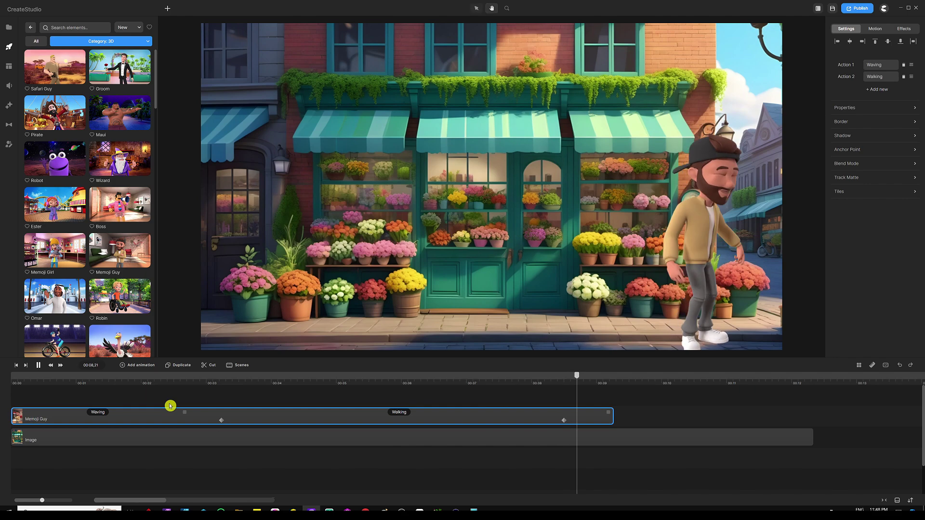
key(space)
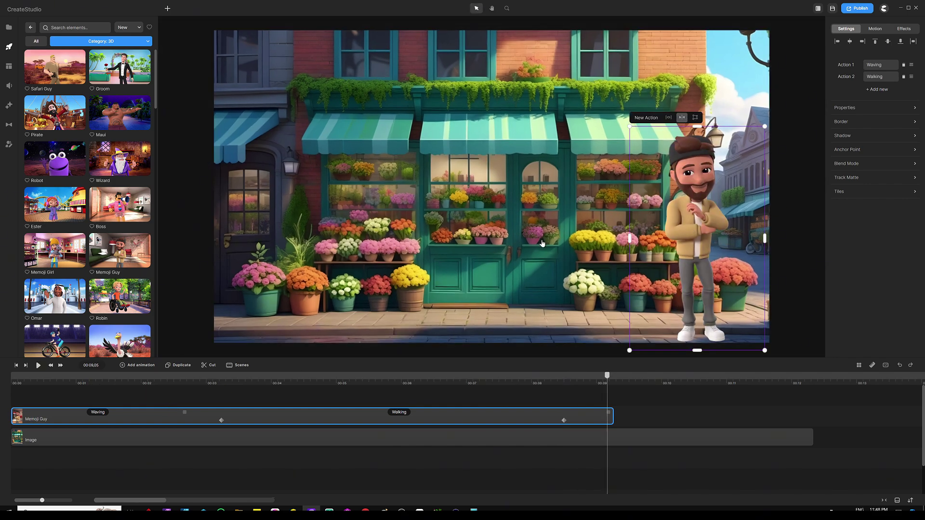
click(412, 386)
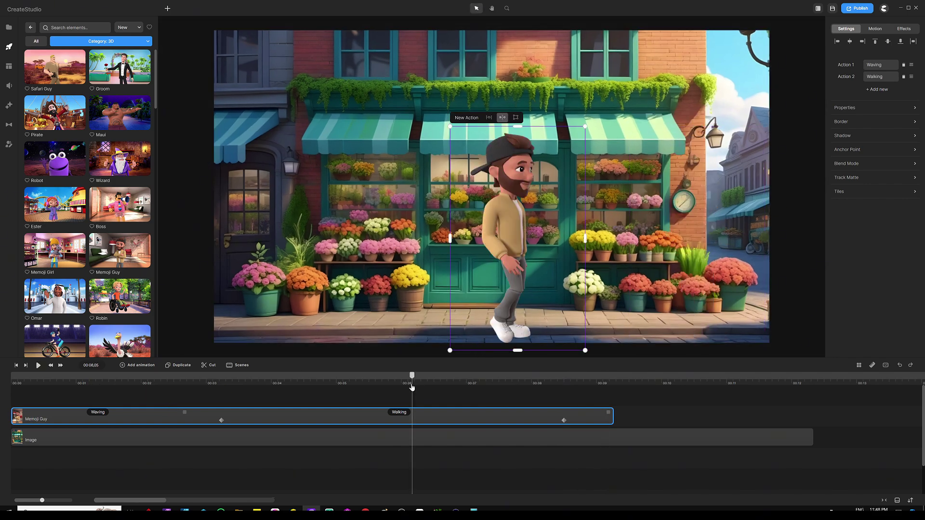
drag(412, 384, 213, 385)
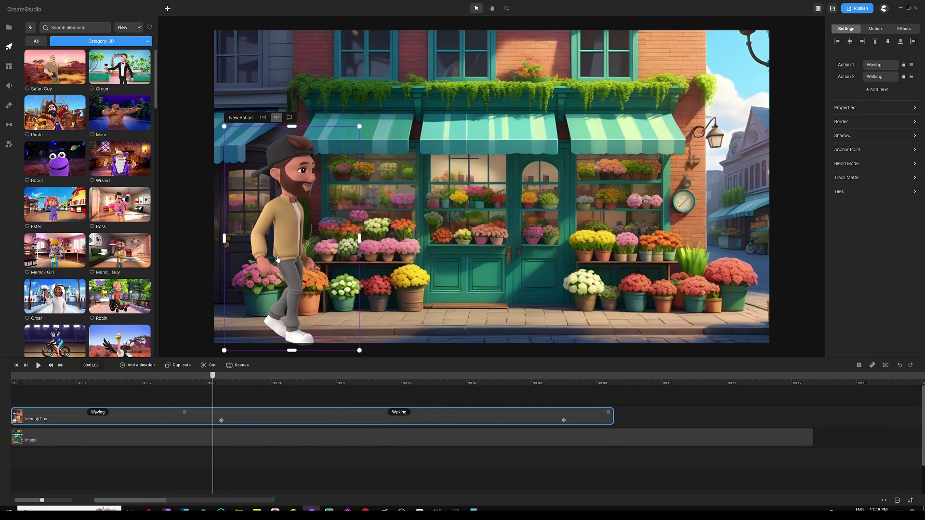
Delete the Waving action and disable the starting animation of the Memoji Guy's Walking action.
click(904, 66)
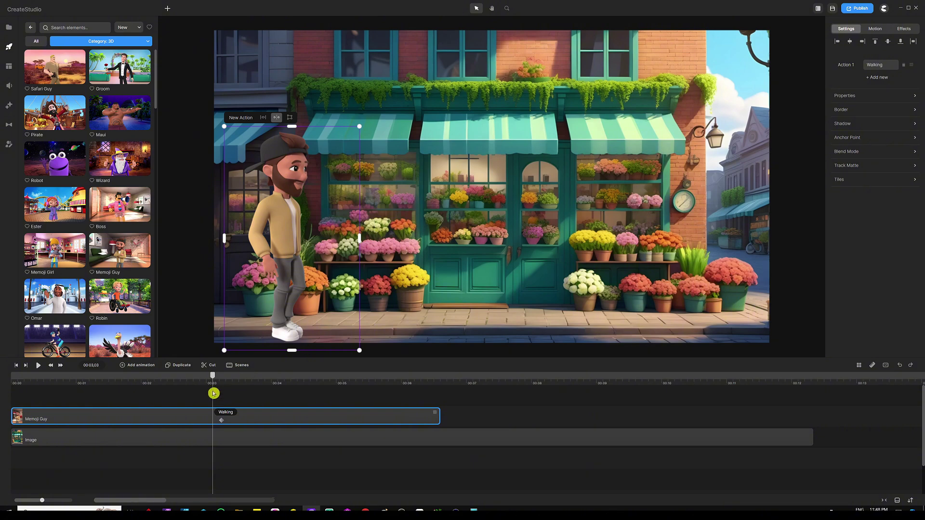
drag(212, 378, 2, 376)
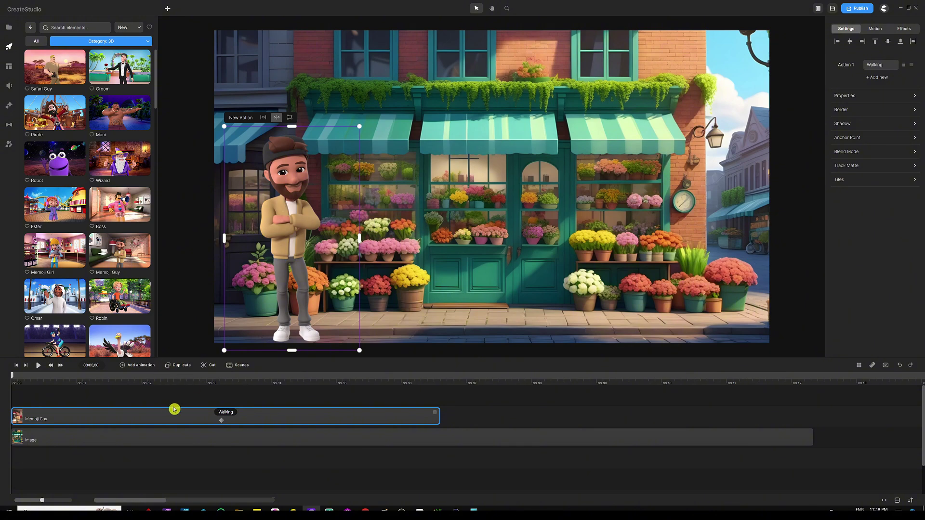
click(225, 413)
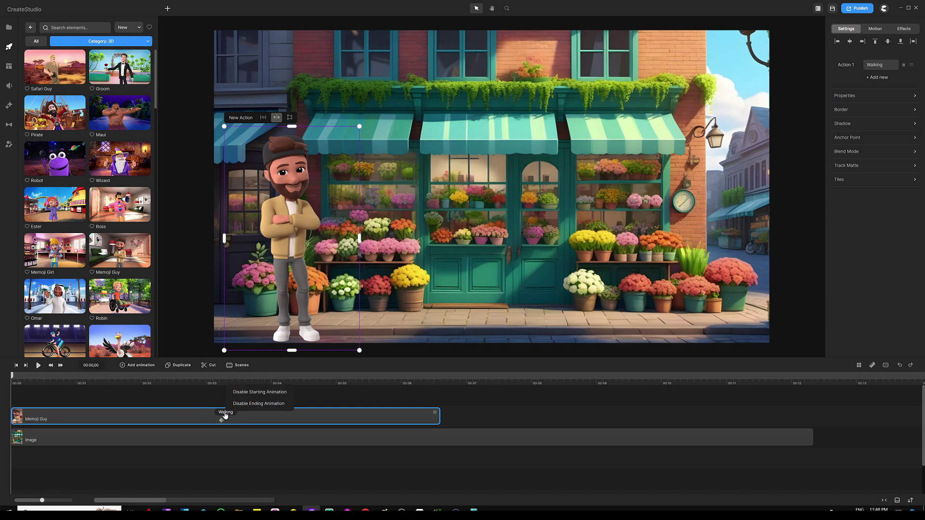
click(242, 397)
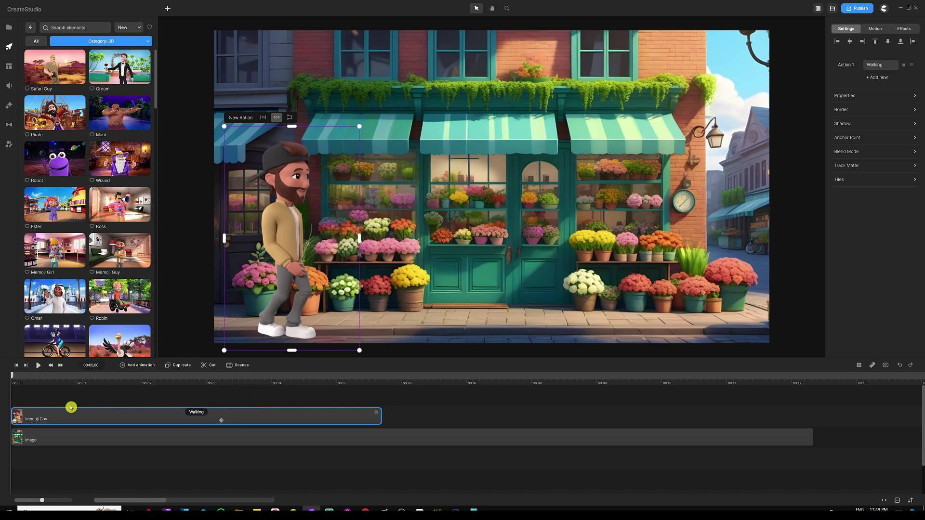
Delete the leftover position animation at 00:03,07 from the Memoji Guy's track.
mouse_move(12, 376)
mouse_down()
mouse_move(30, 381)
mouse_move(12, 378)
mouse_up()
mouse_move(39, 421)
mouse_down()
mouse_move(51, 423)
mouse_move(36, 424)
mouse_up()
drag(212, 421, 188, 423)
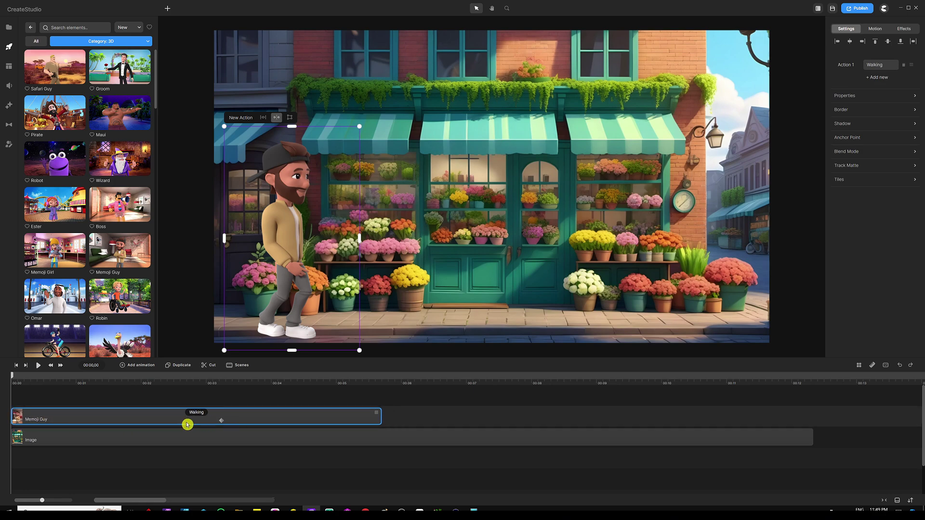
right_click(220, 421)
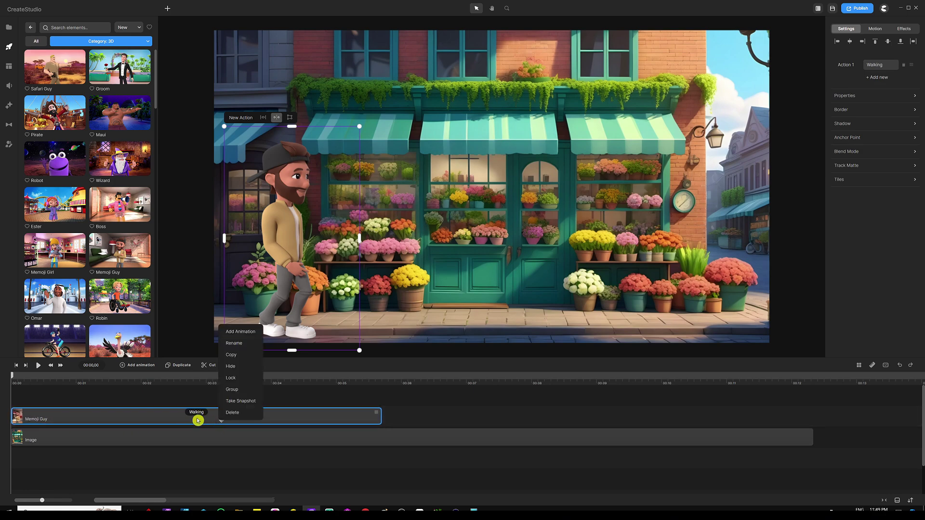
click(186, 399)
click(220, 405)
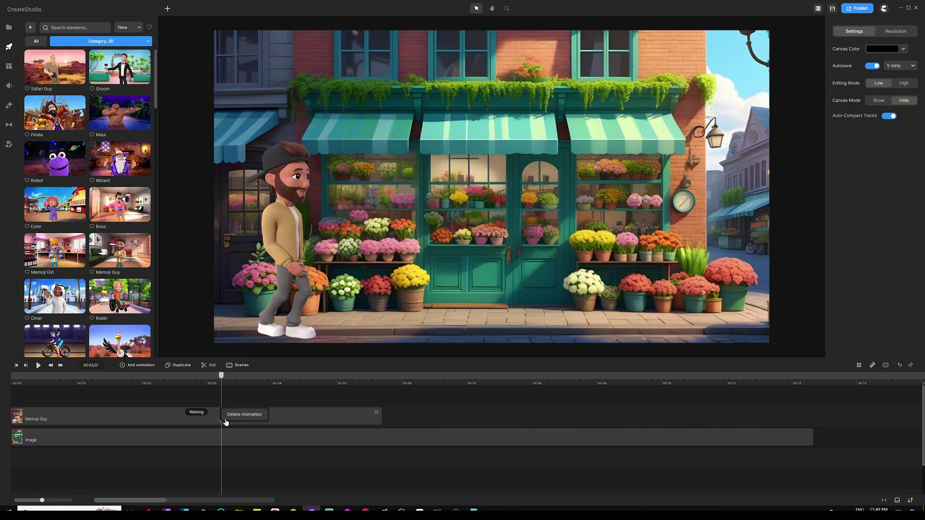
Add a Position animation with Linear easing to the Memoji Guy at the very start of the timeline.
drag(225, 383, 7, 386)
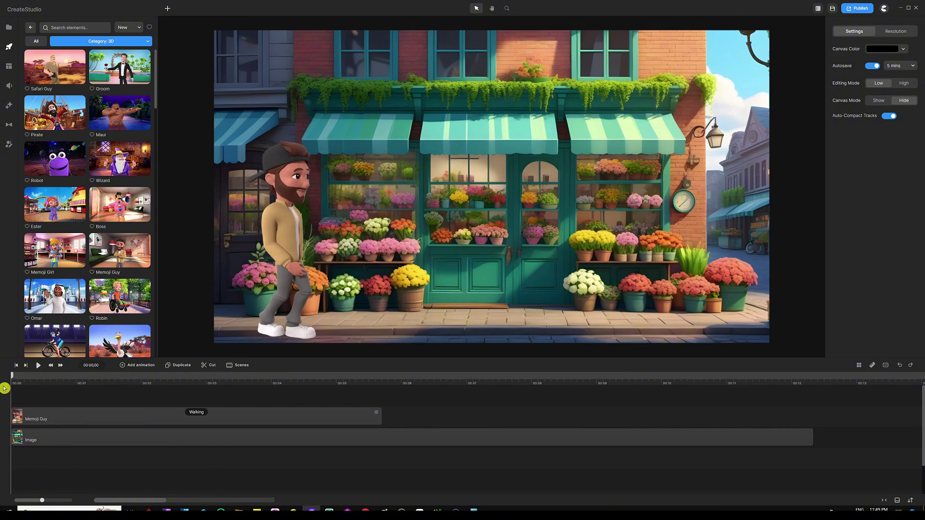
click(293, 243)
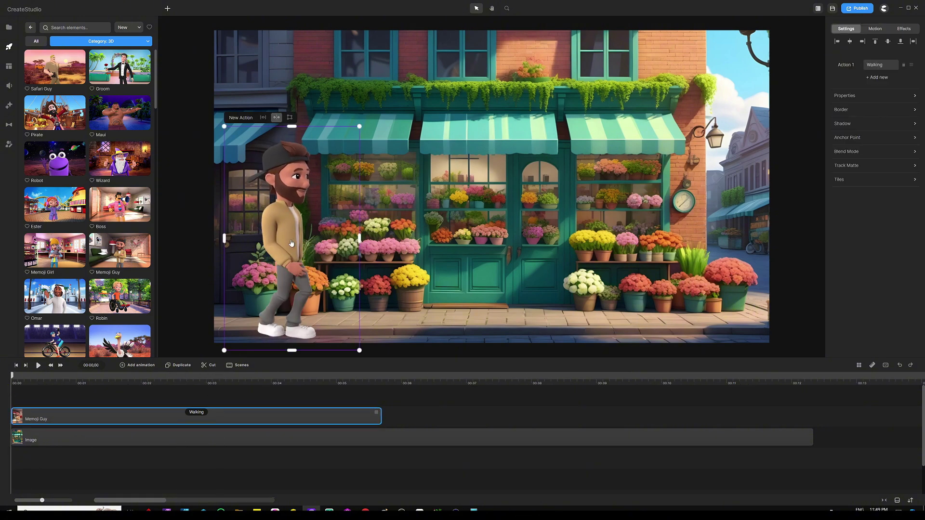
click(141, 366)
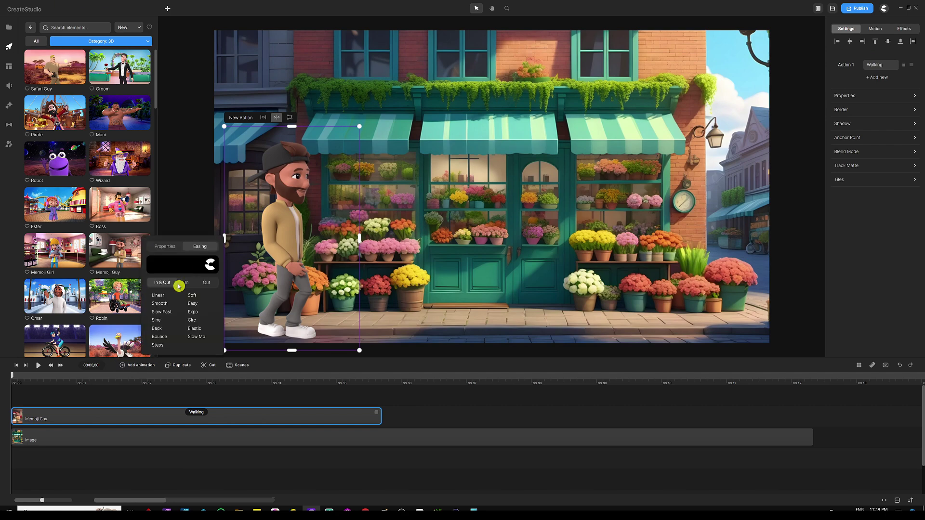
click(159, 297)
click(165, 245)
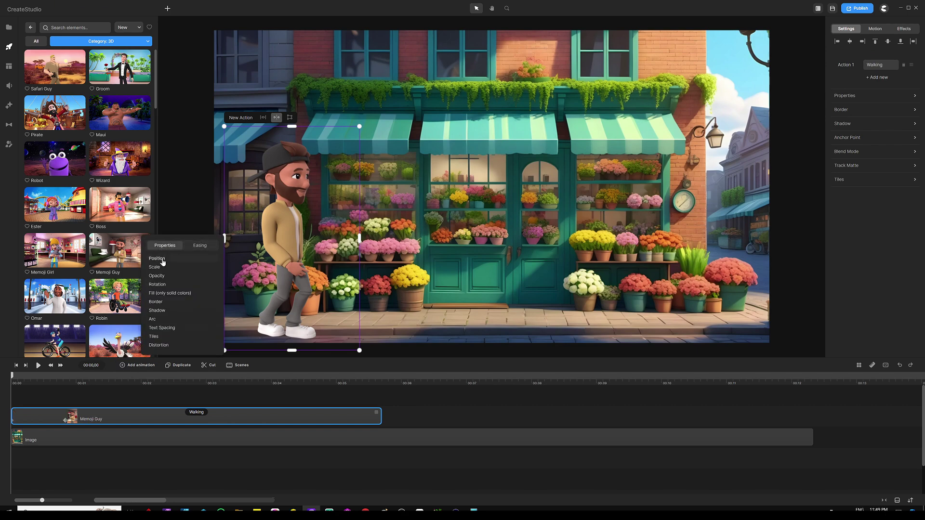
click(157, 258)
click(44, 392)
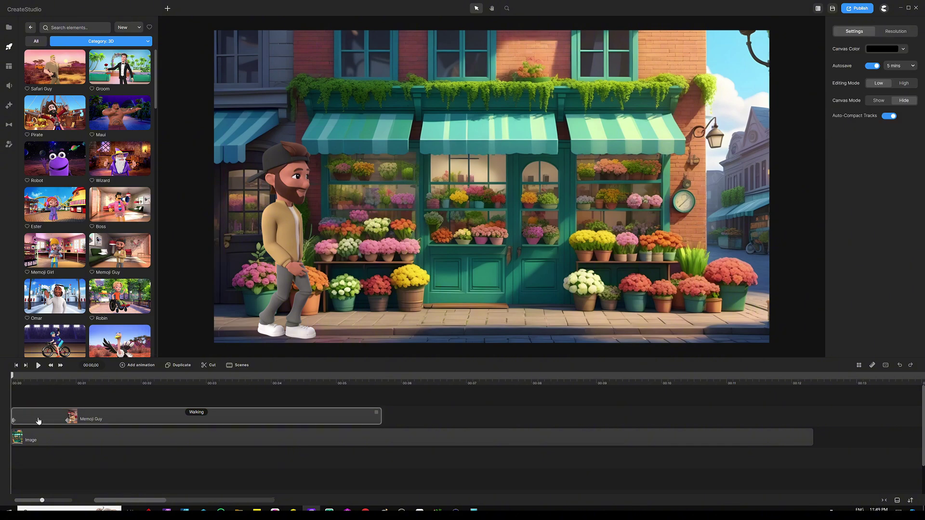
Move the Memoji Guy off the canvas beyond the scene's left edge at the starting position keyframe.
click(37, 422)
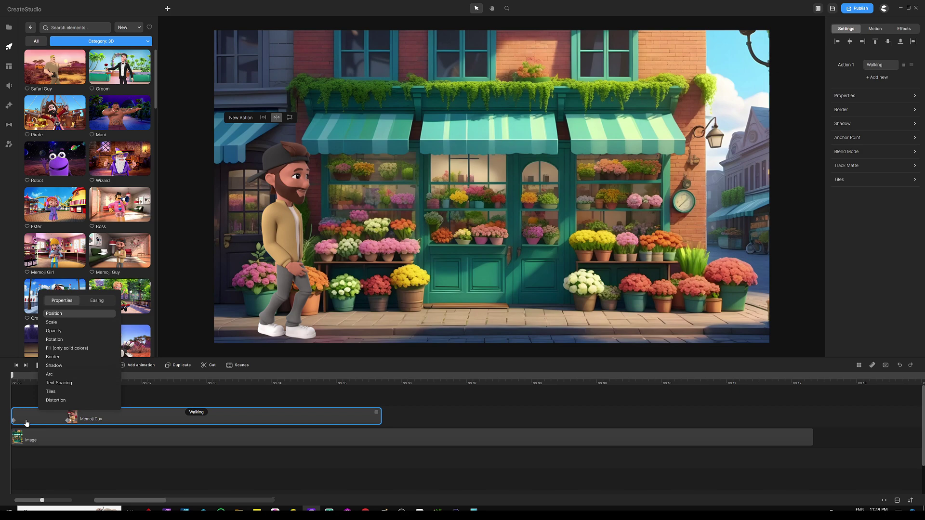
click(139, 396)
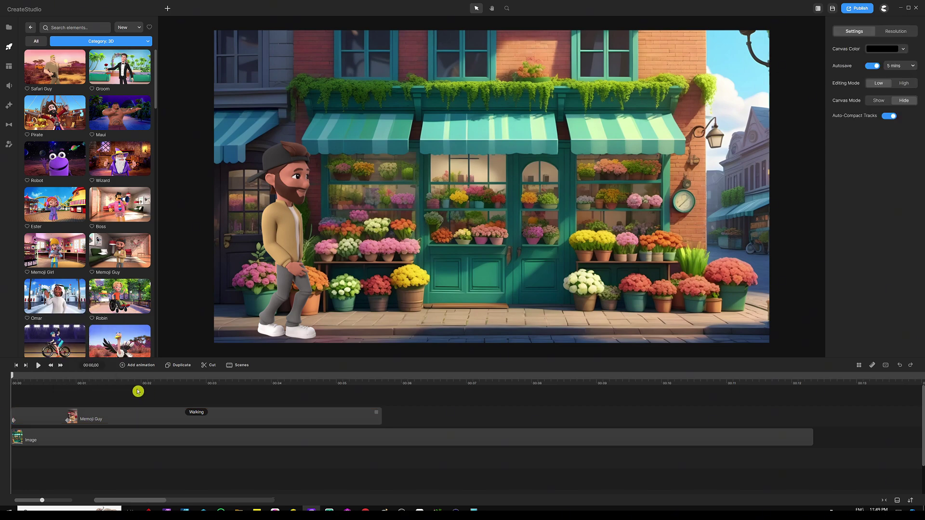
click(17, 420)
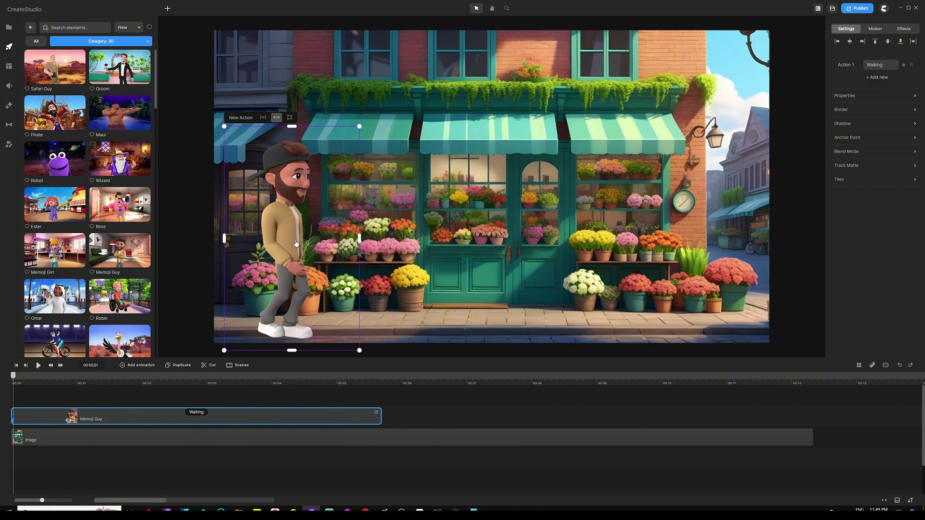
drag(296, 244, 188, 241)
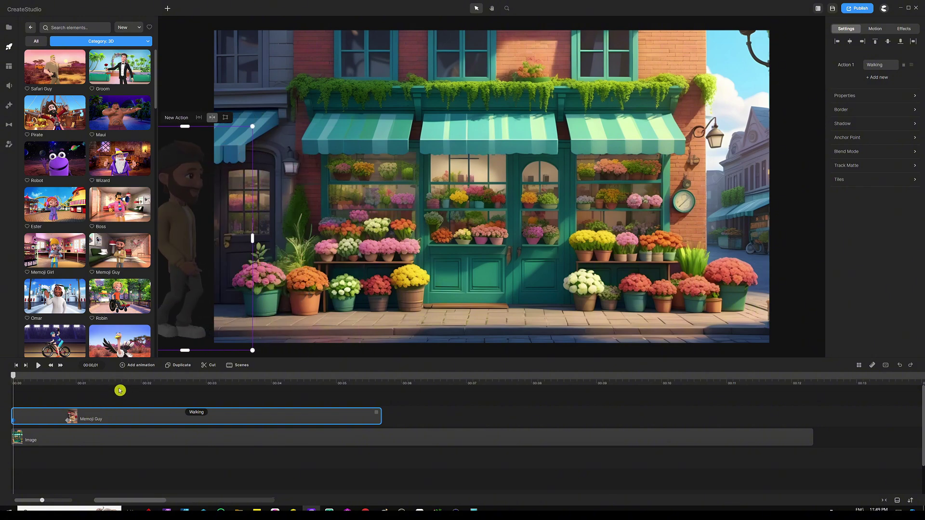
Move the ending position keyframe to just before 00:05 and place the Memoji Guy near the scene's right edge there.
drag(212, 381, 219, 382)
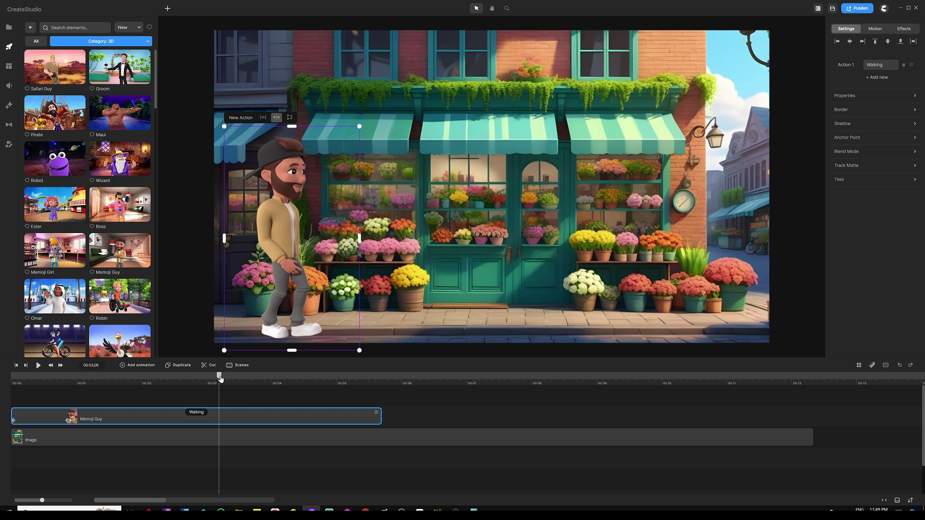
drag(220, 379, 329, 383)
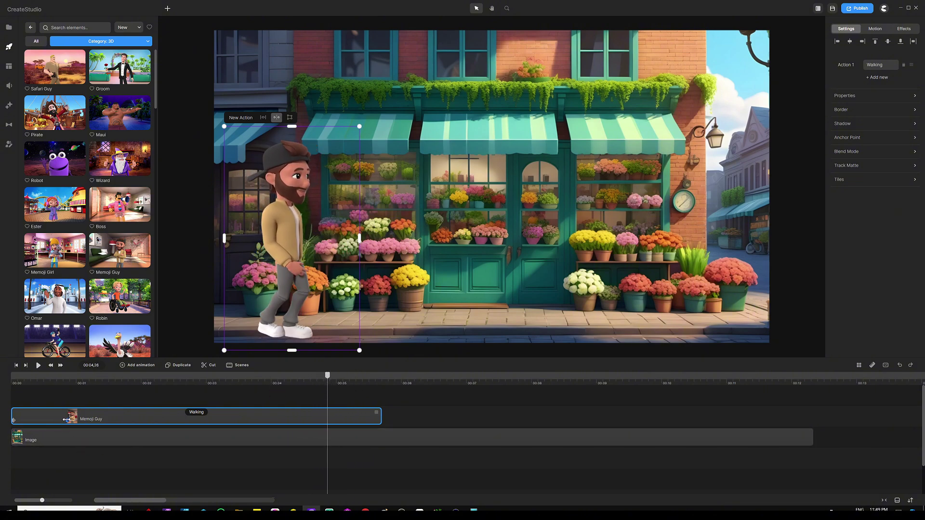
drag(67, 420, 184, 421)
drag(283, 247, 679, 247)
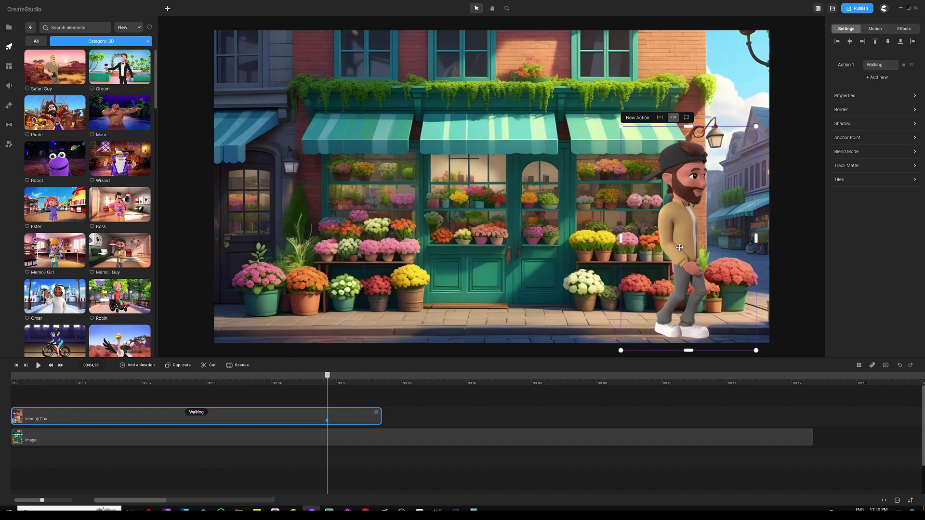
Play the walk across the scene from the start and scrub to the end of the Walking action to examine it.
drag(327, 377, 2, 379)
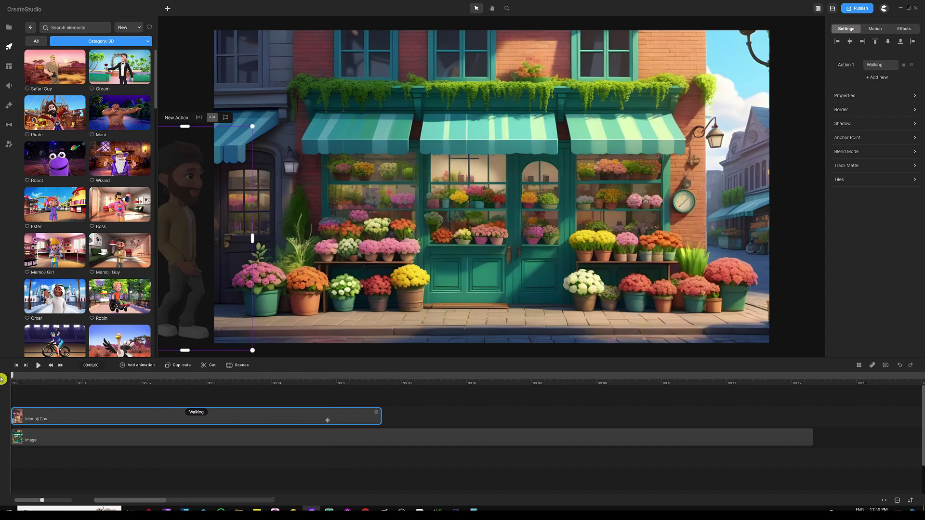
click(37, 365)
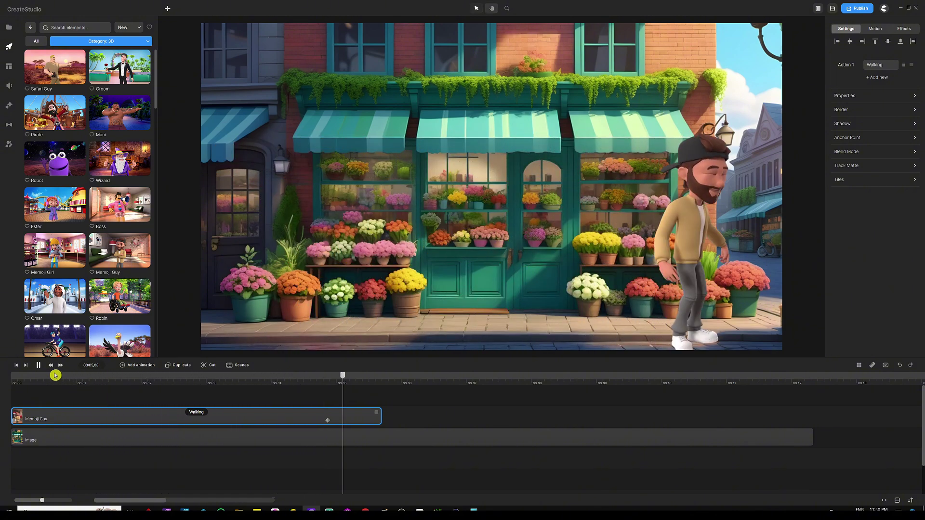
key(space)
drag(342, 380, 2, 384)
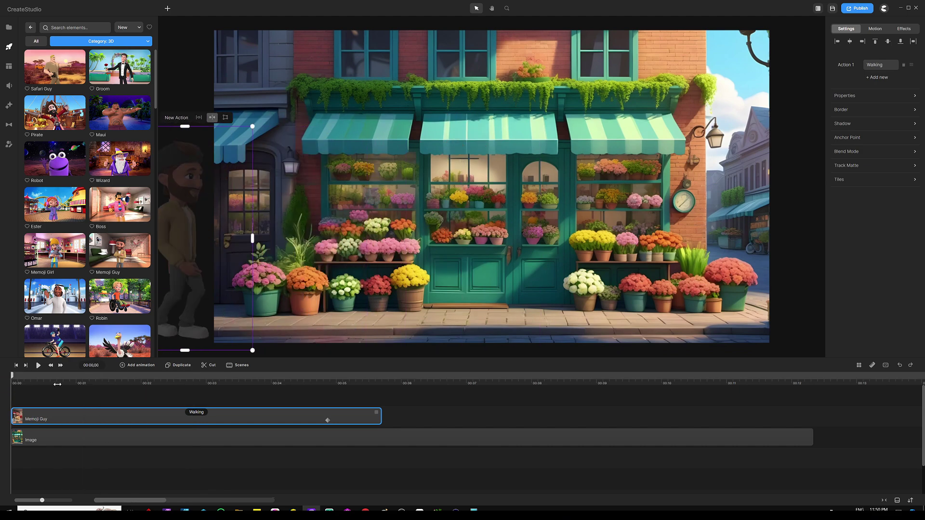
click(117, 398)
click(171, 381)
drag(172, 378, 373, 381)
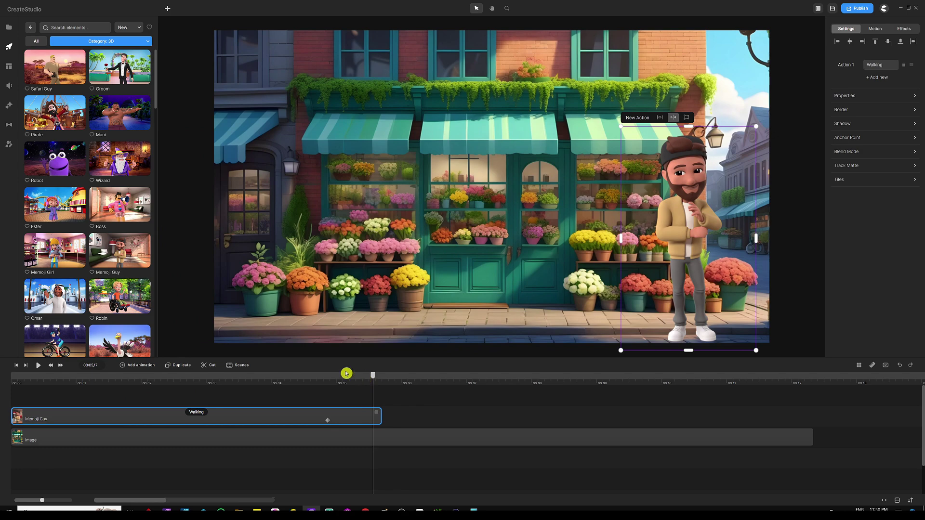
Add the Happy action to the Memoji Guy after the Walking action.
click(876, 79)
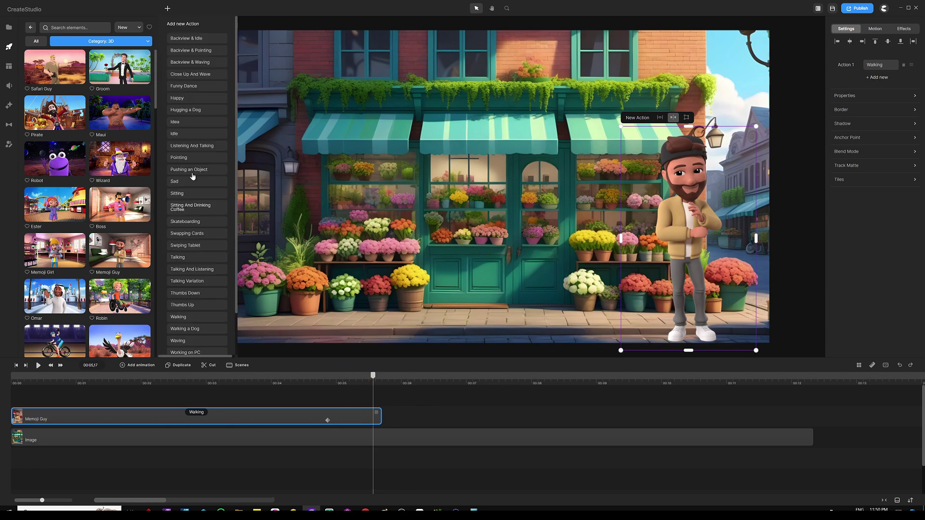
click(180, 100)
click(347, 391)
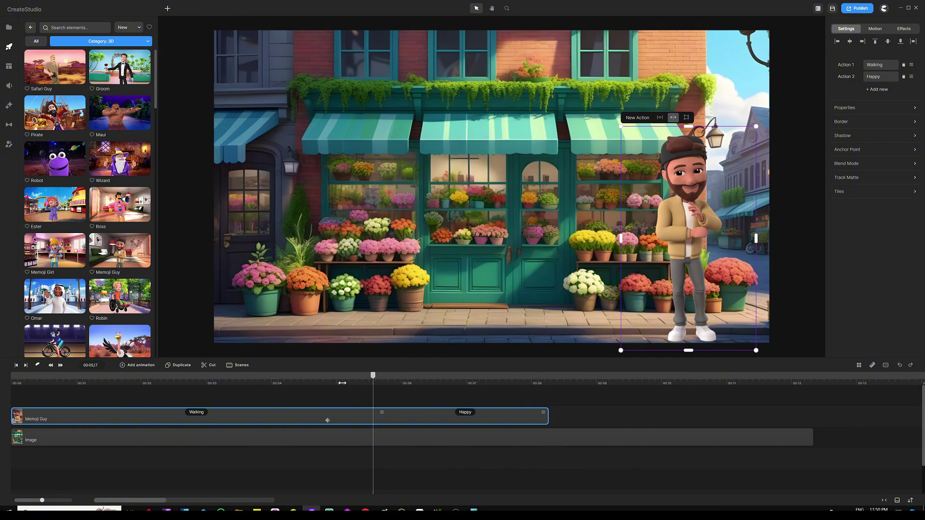
Play the Happy action and scrub over the transition from Walking to Happy to examine it.
click(300, 398)
key(space)
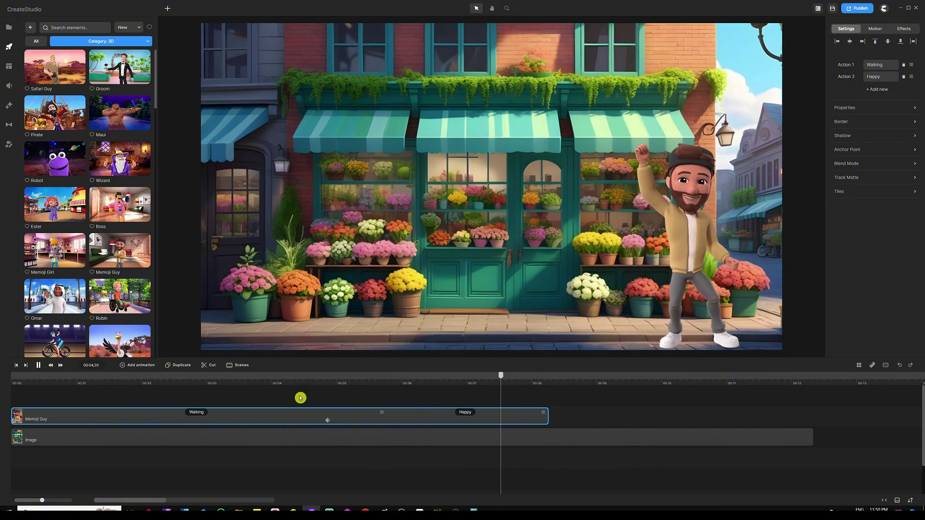
key(space)
click(367, 384)
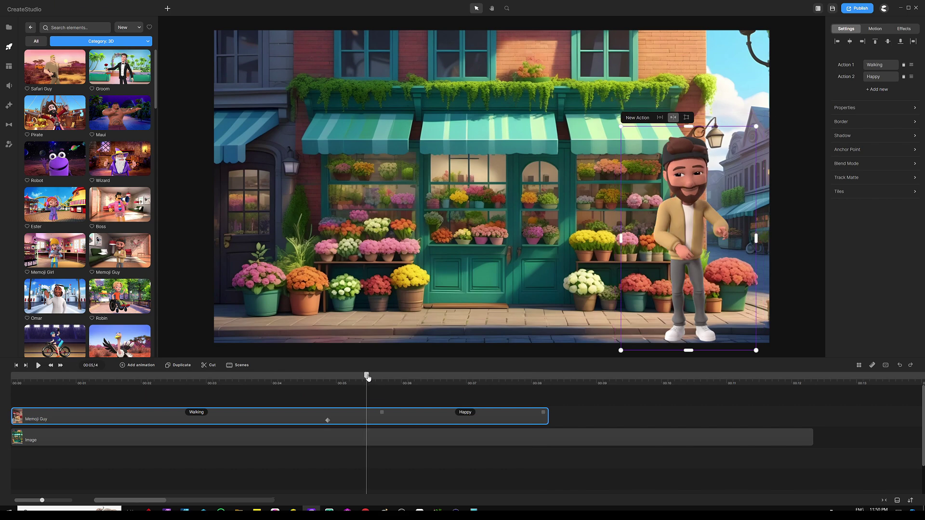
mouse_move(368, 377)
mouse_down()
mouse_move(355, 377)
mouse_move(378, 379)
mouse_up()
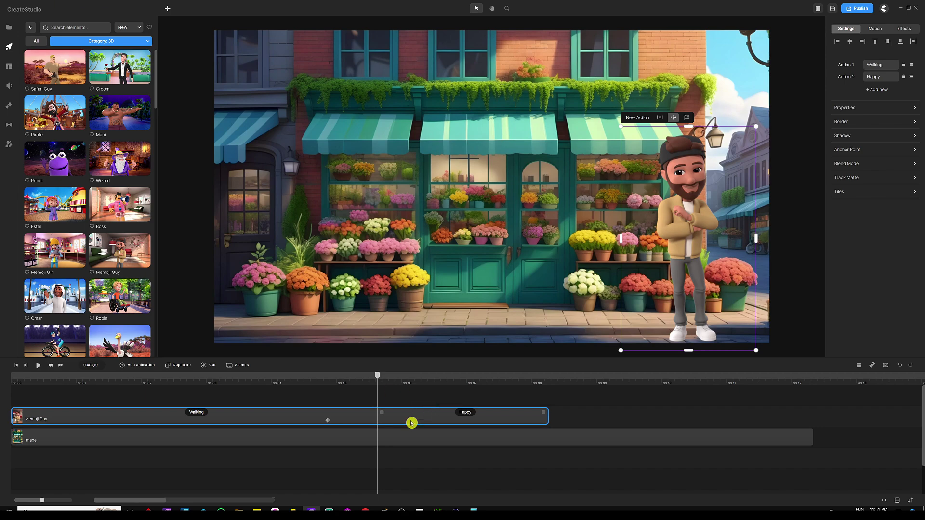
Delete the Memoji Guy and the flower shop image from the timeline.
key(Delete)
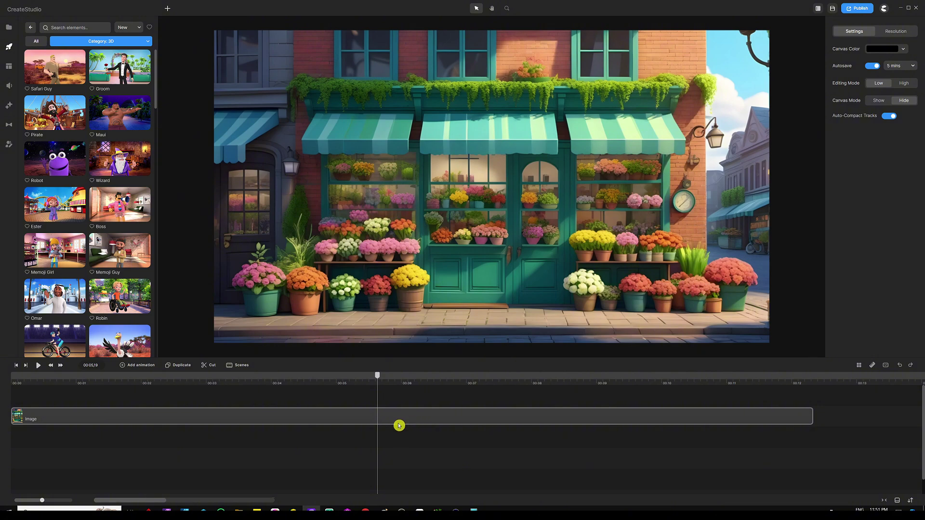
click(395, 425)
key(Delete)
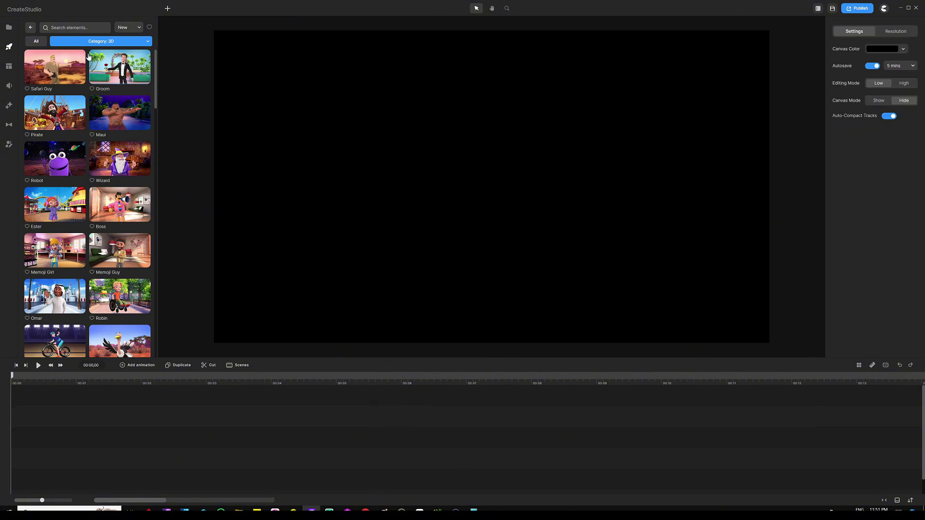
Add the Space background with the orange car to the empty canvas.
click(32, 29)
click(120, 68)
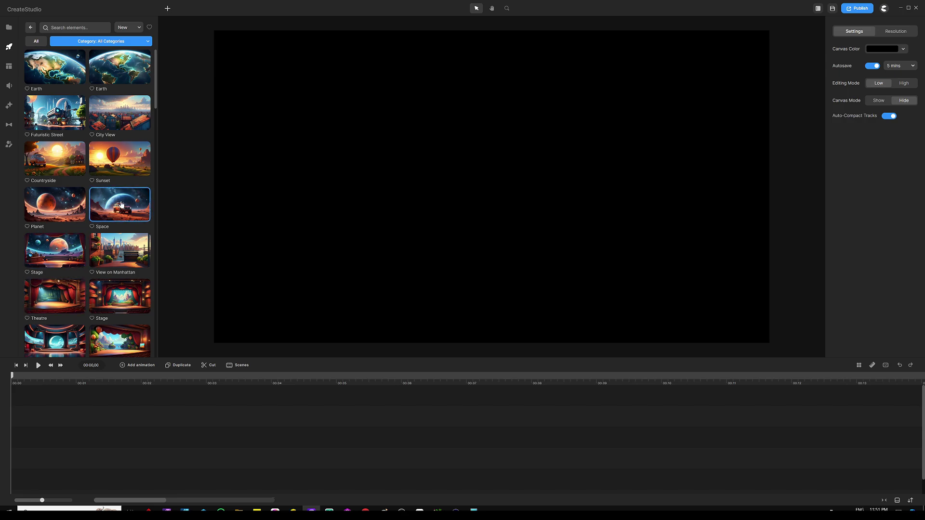
drag(121, 204, 291, 159)
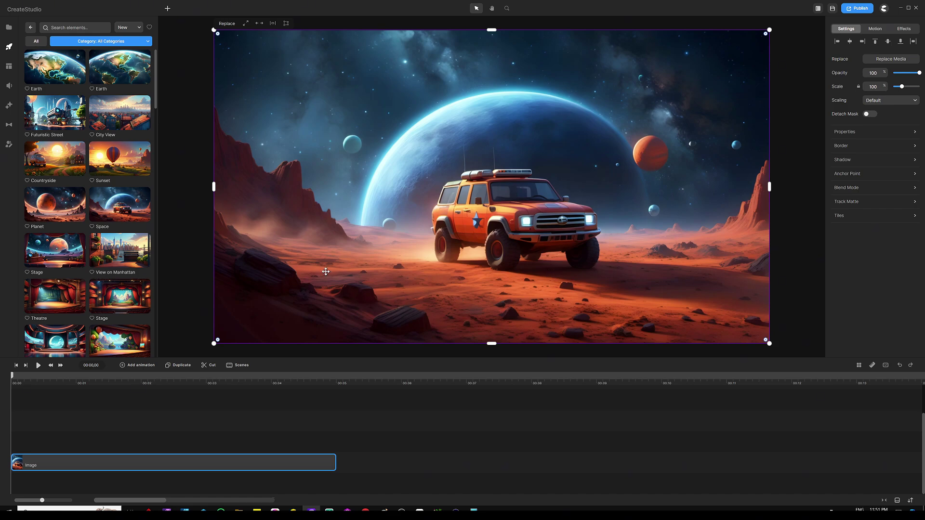
Extend the Space image's duration on the timeline to about 20 seconds.
click(332, 412)
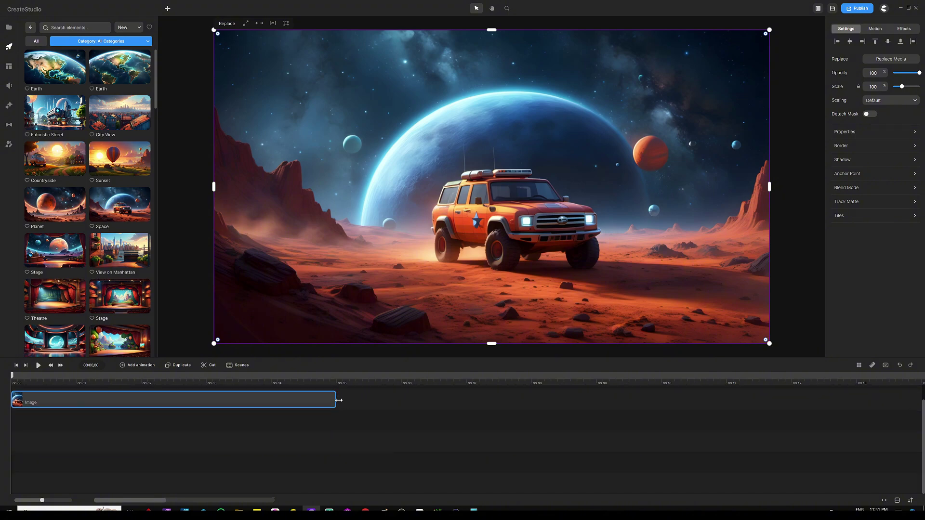
drag(336, 400, 912, 403)
scroll(335, 382, down, 4)
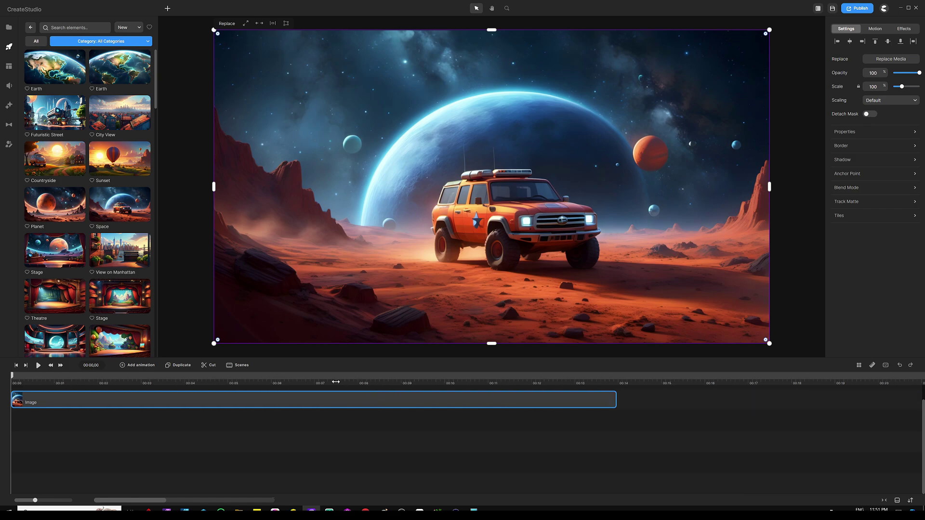
drag(460, 402, 661, 405)
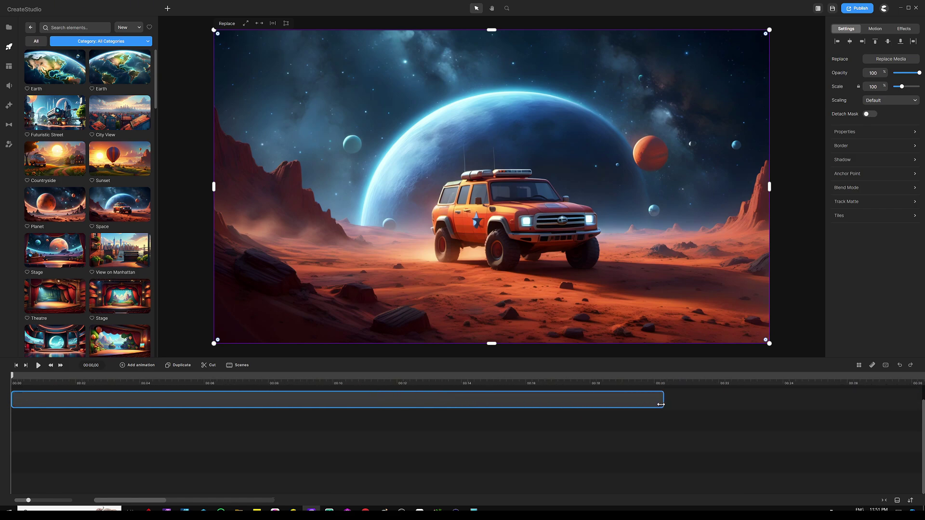
click(291, 398)
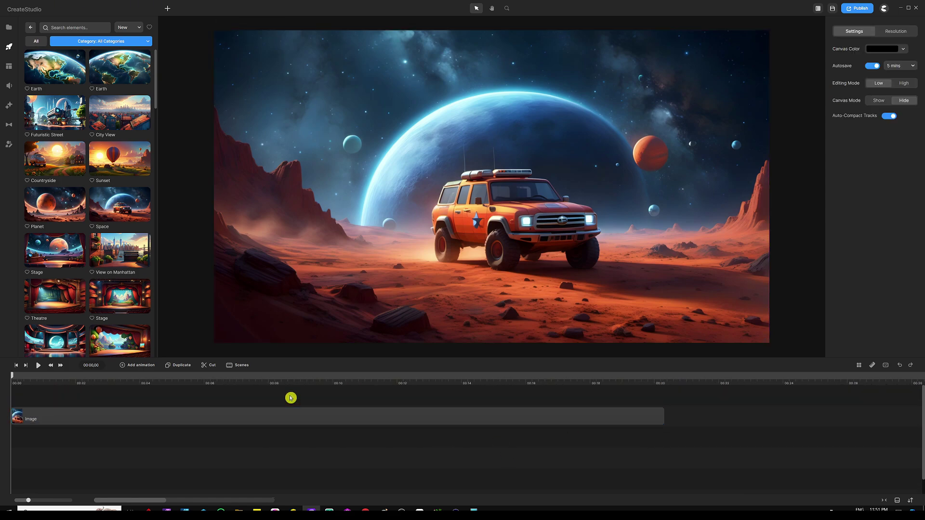
Add the Tom 3D character, scale it down and stand it beside the rear of the orange car.
click(10, 146)
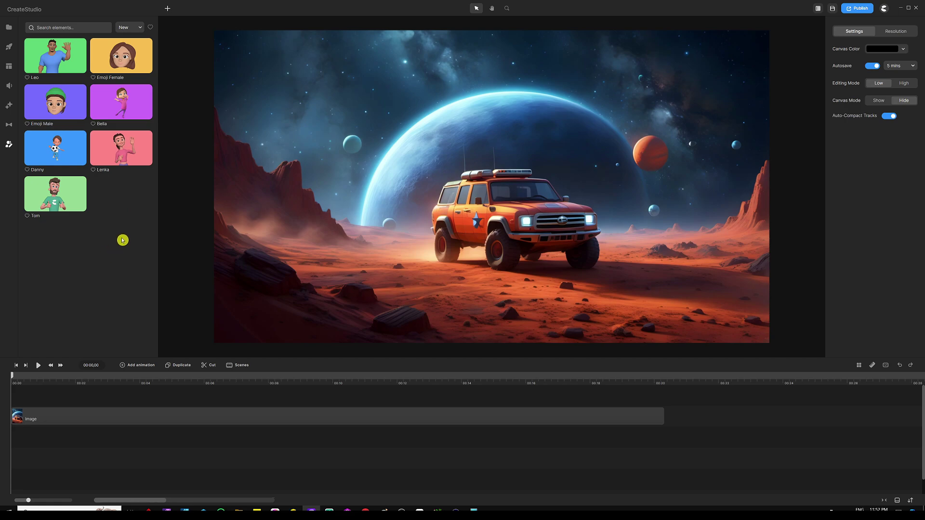
drag(80, 212, 317, 238)
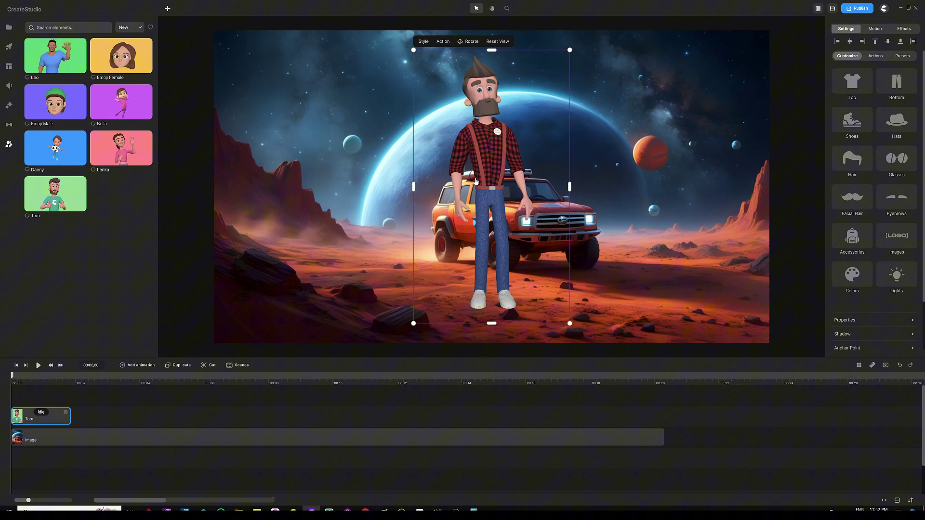
drag(476, 182, 405, 204)
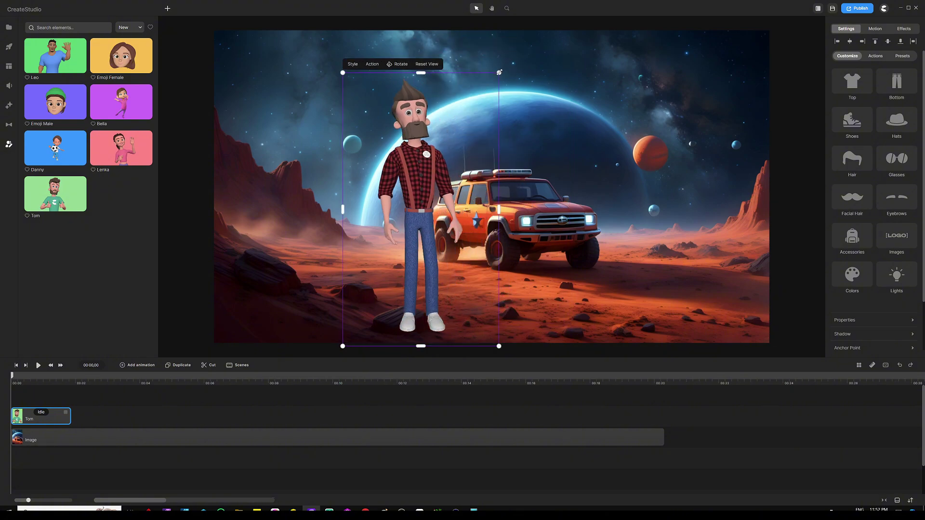
drag(499, 73, 447, 133)
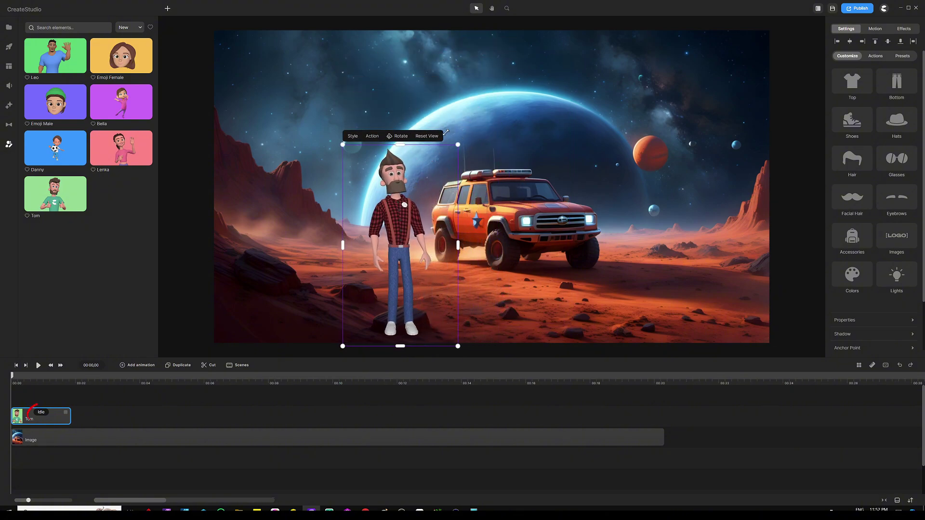
mouse_move(389, 247)
mouse_down()
mouse_move(458, 236)
mouse_move(456, 244)
mouse_up()
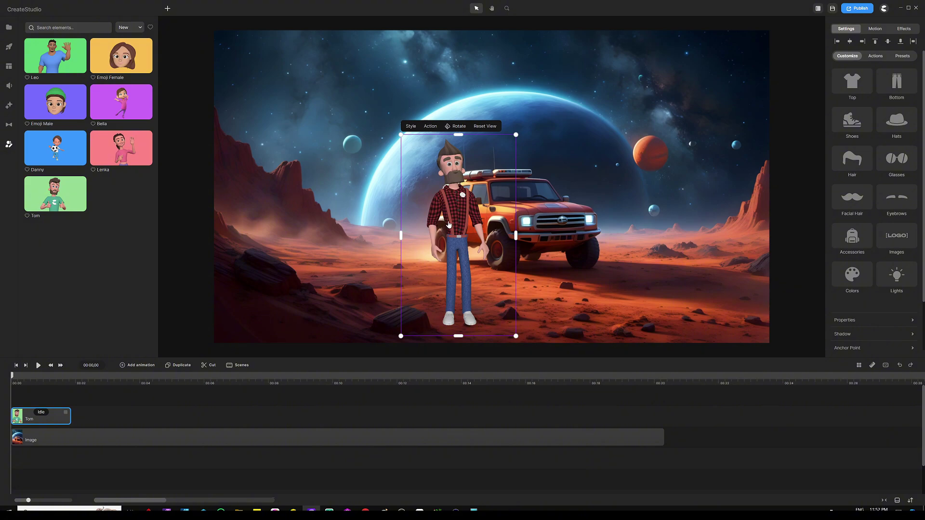
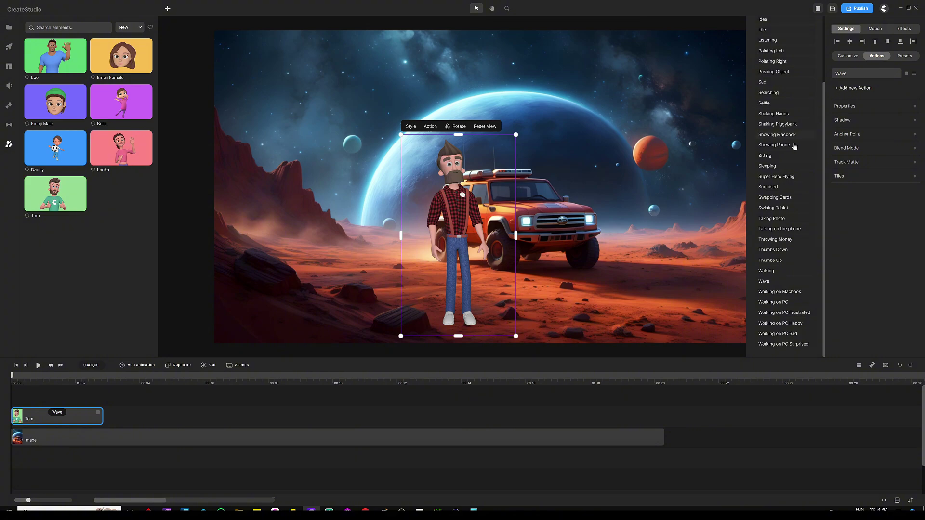
Add the actions Walking, Selfie, Walking, Wave and Walking to Tom, in that order, after the existing Wave action.
click(777, 274)
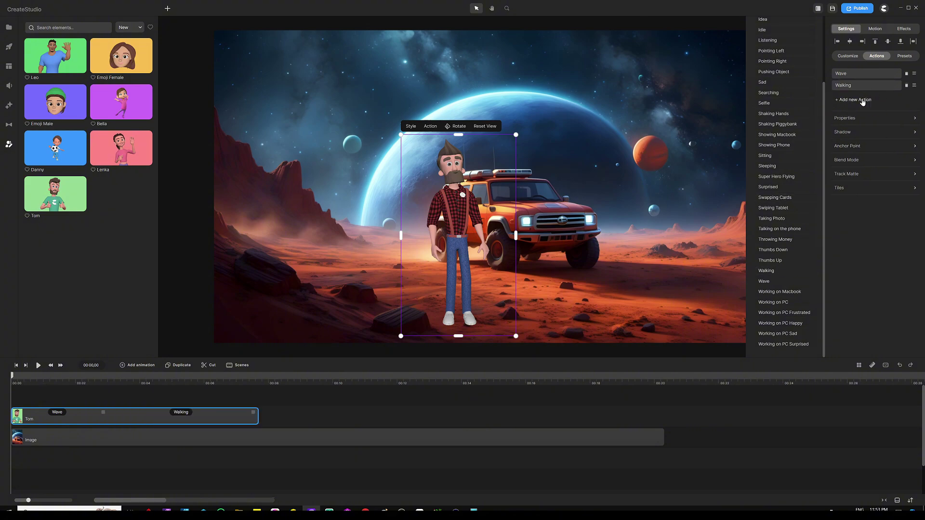
click(770, 104)
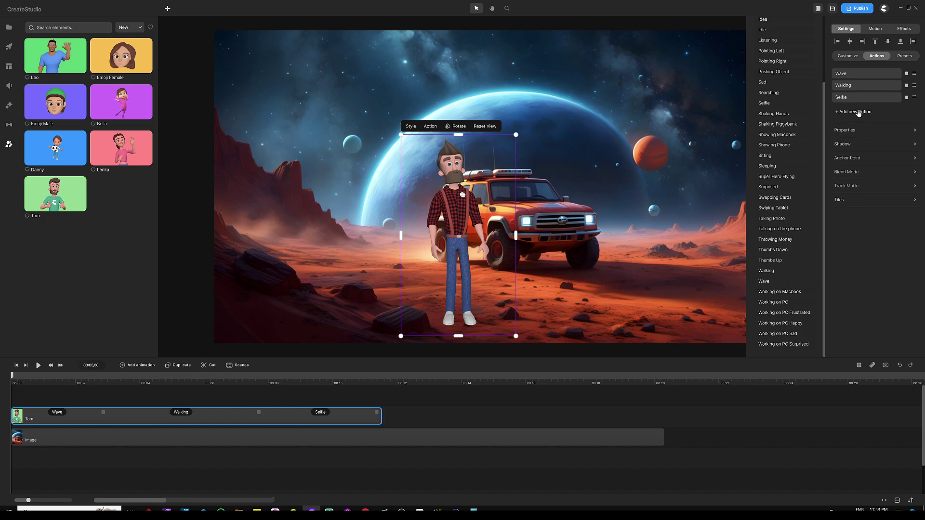
click(774, 272)
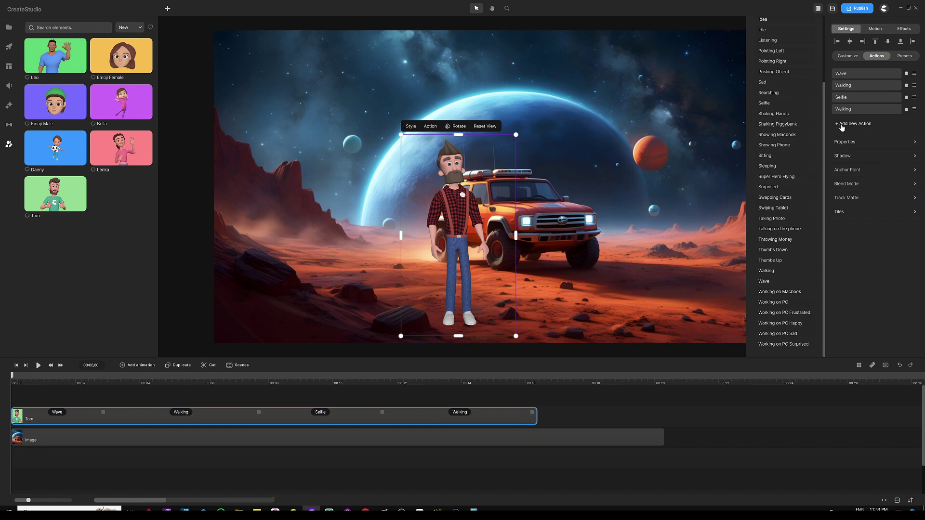
click(777, 284)
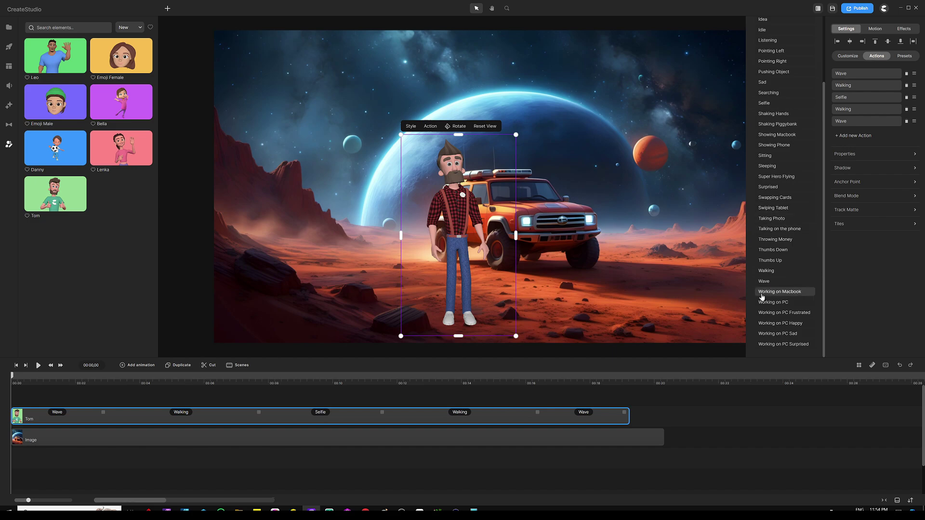
click(771, 273)
click(333, 402)
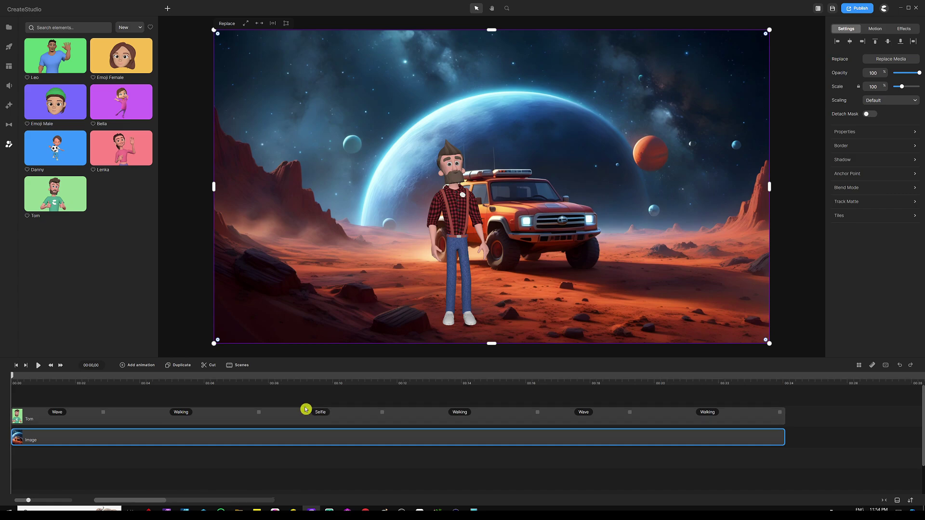
drag(306, 410, 276, 414)
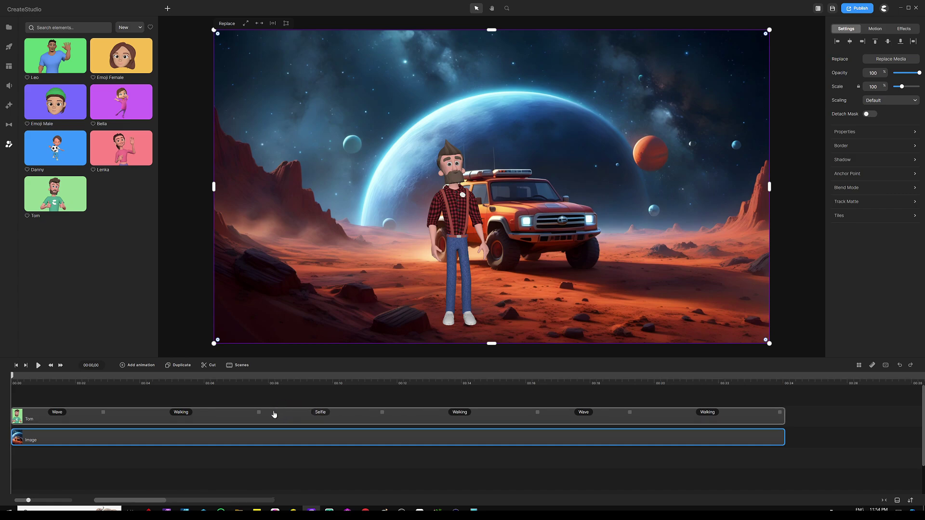
drag(214, 393, 85, 385)
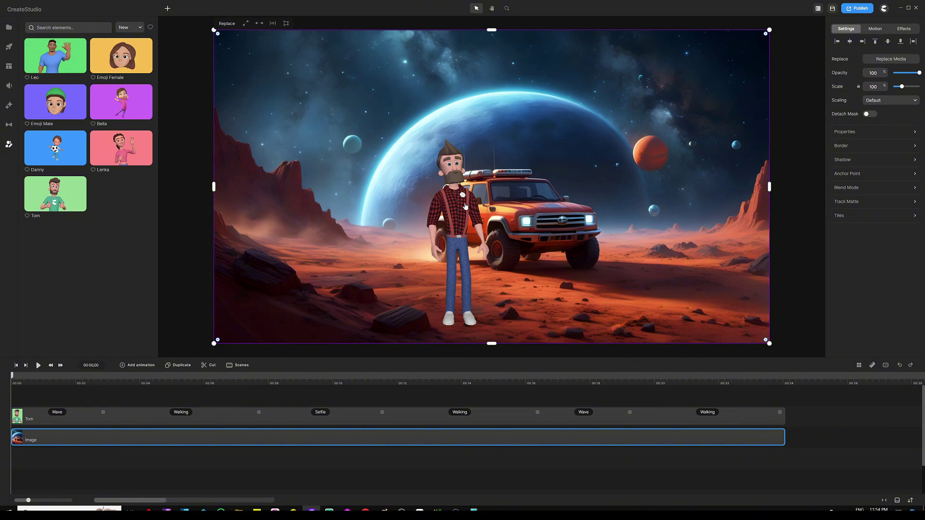
click(143, 389)
drag(144, 389, 42, 379)
click(16, 399)
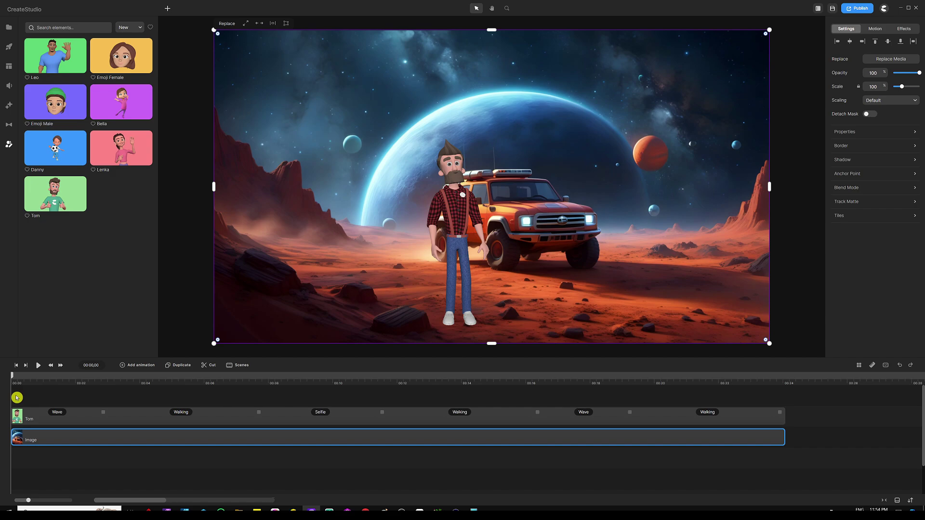
Play the scene from the beginning to review Tom's wave and his change into walking, and return to the start.
click(38, 369)
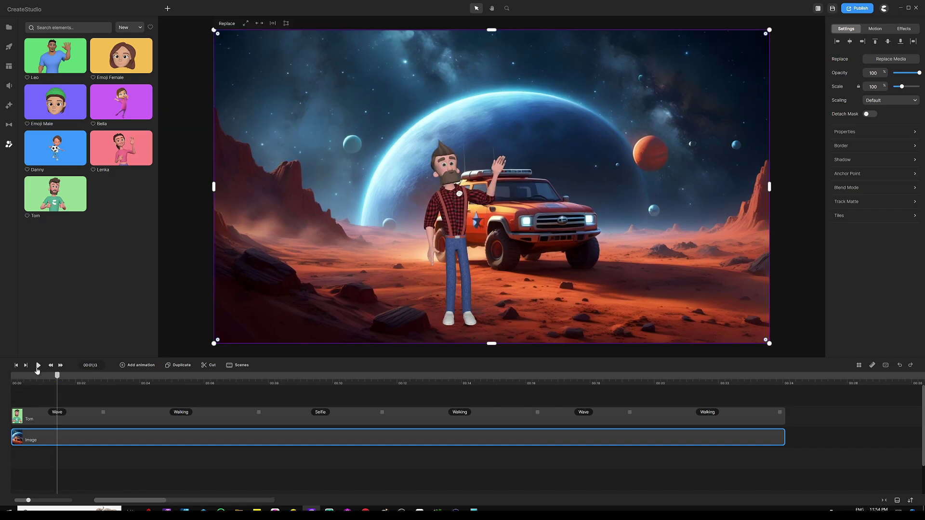
click(37, 367)
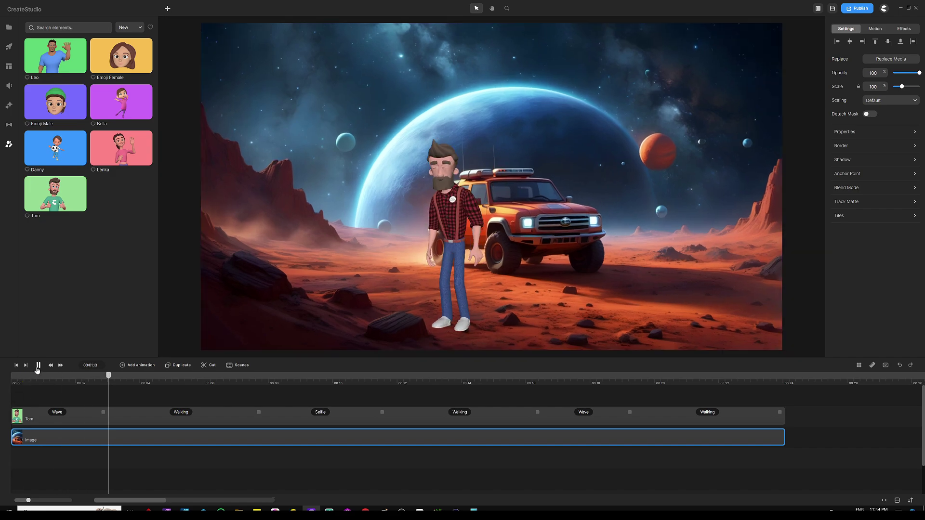
click(136, 378)
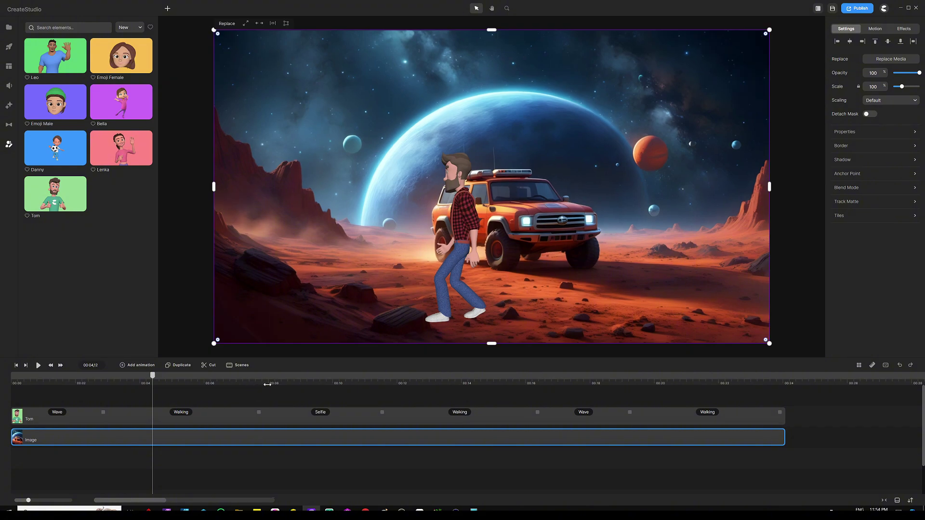
drag(267, 384, 12, 389)
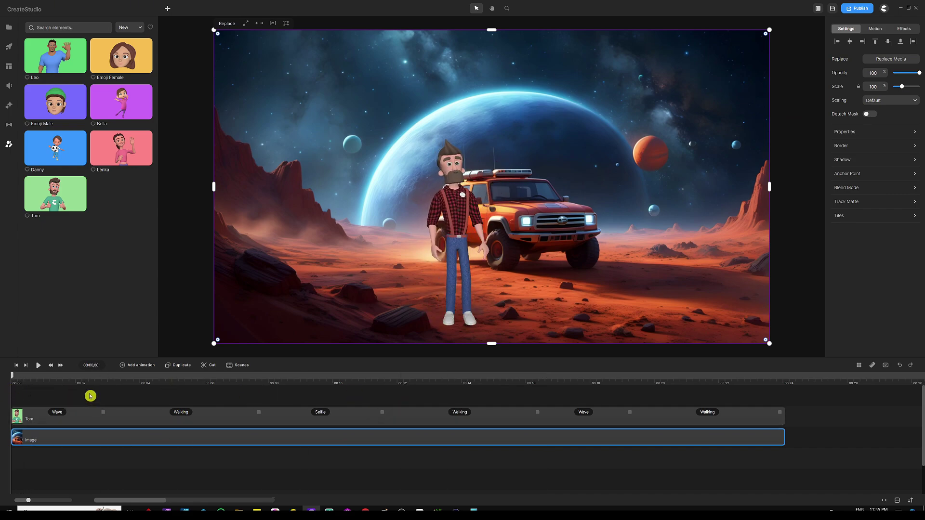
click(361, 397)
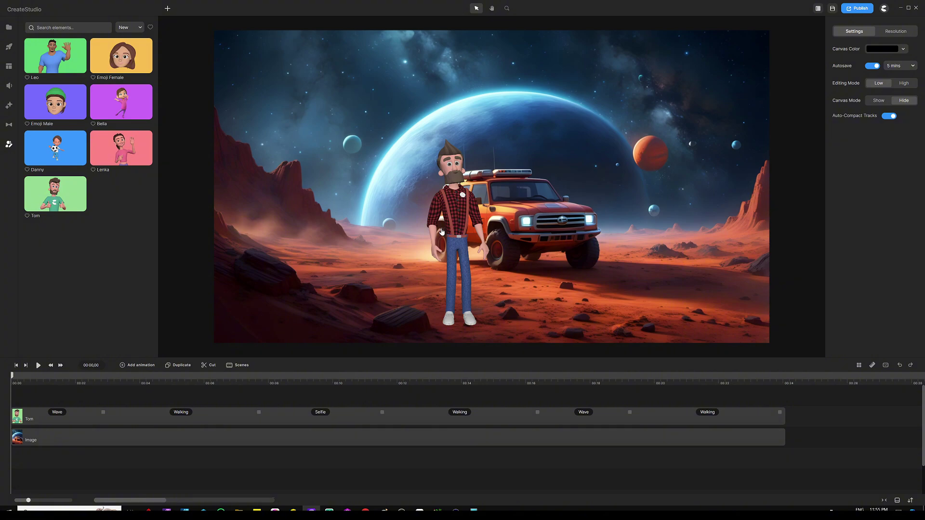
Add a Character View animation with Linear easing to Tom, starting where his first Wave action ends.
click(101, 382)
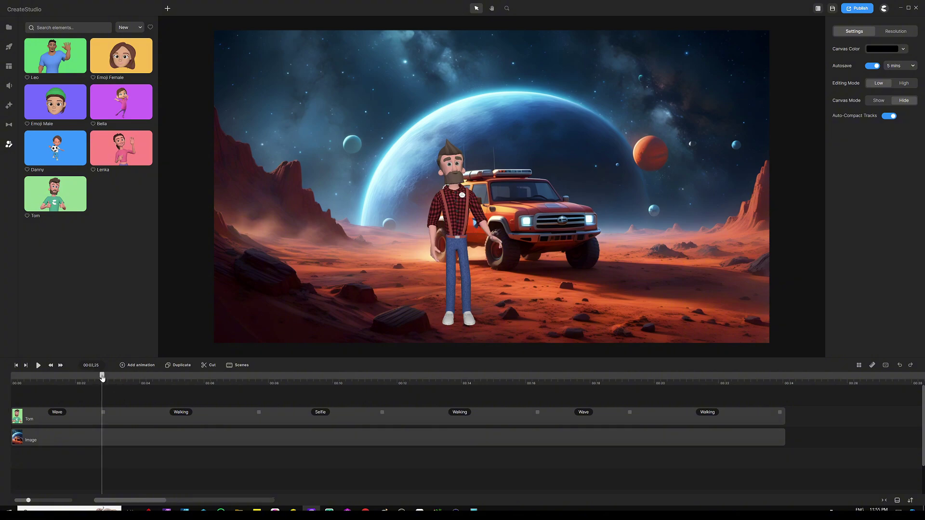
click(104, 376)
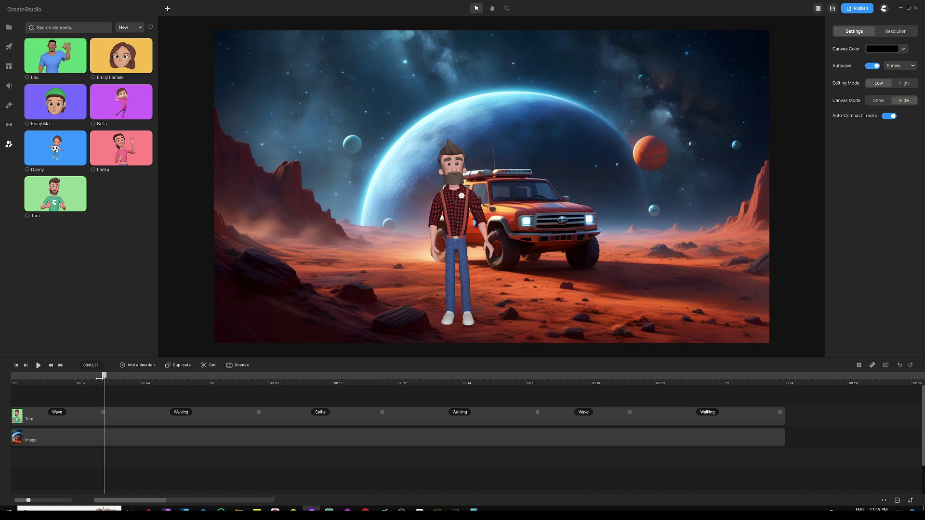
mouse_move(104, 380)
mouse_down()
mouse_move(141, 380)
mouse_move(103, 381)
mouse_up()
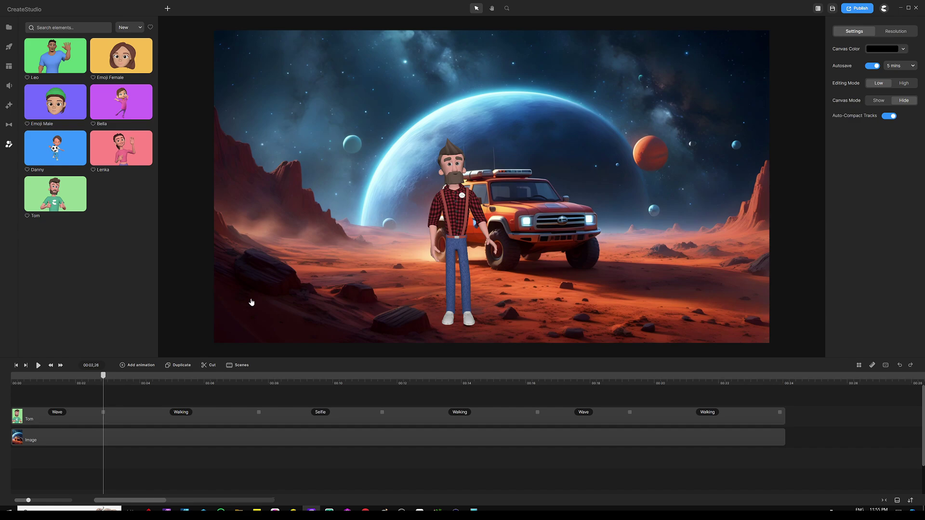
click(121, 400)
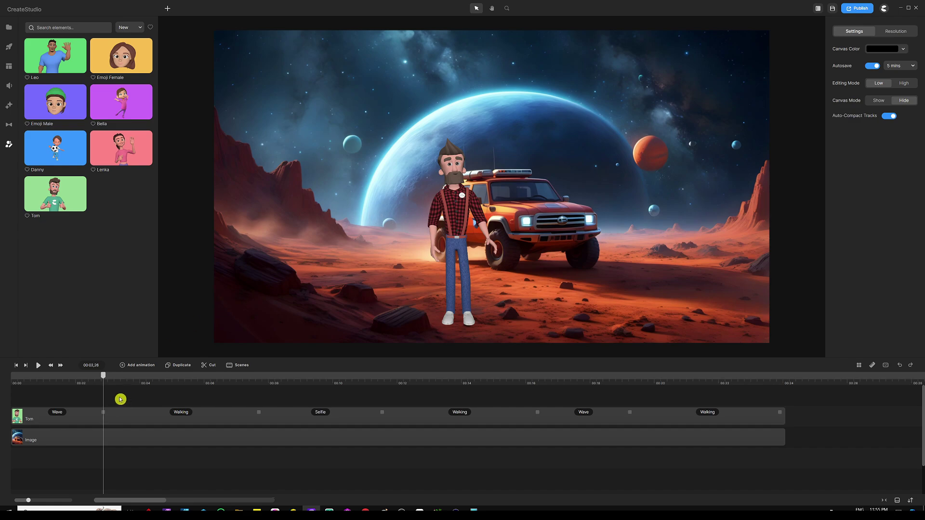
click(98, 419)
click(103, 415)
click(129, 421)
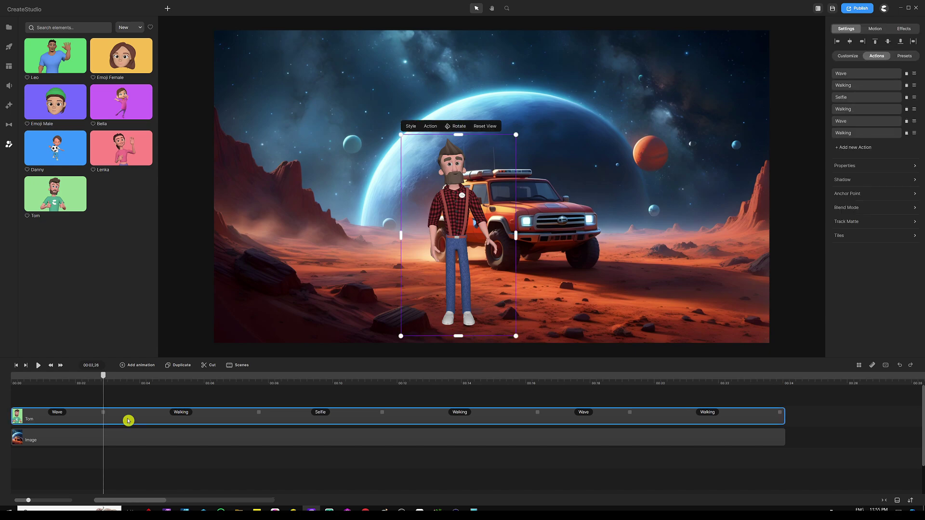
click(138, 366)
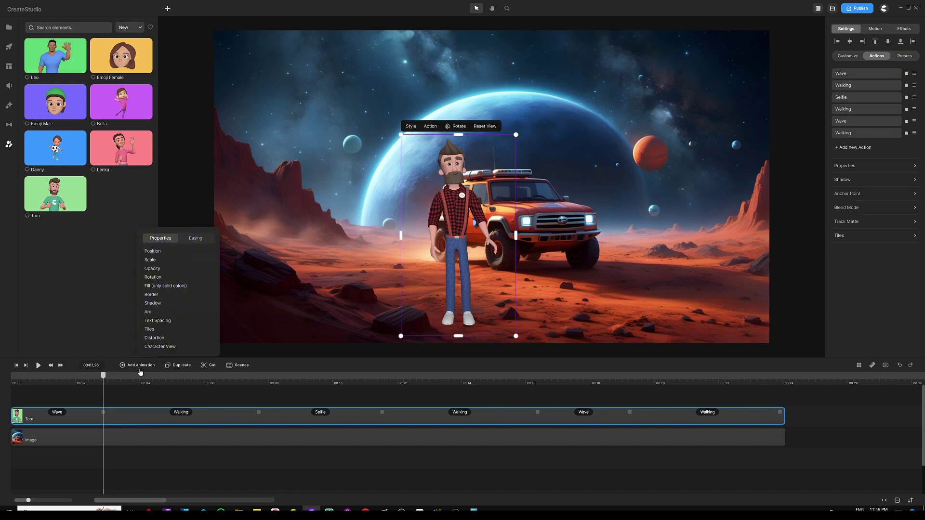
click(159, 346)
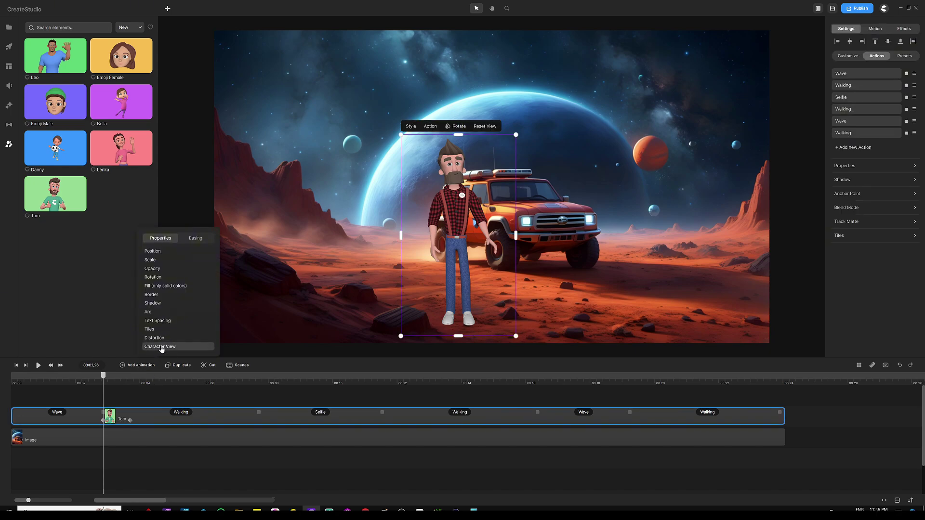
click(195, 242)
click(154, 294)
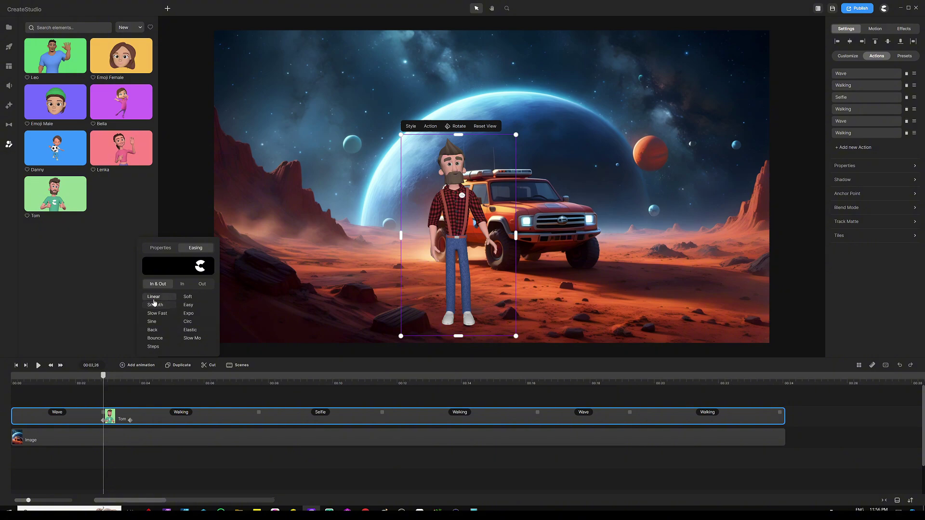
click(120, 348)
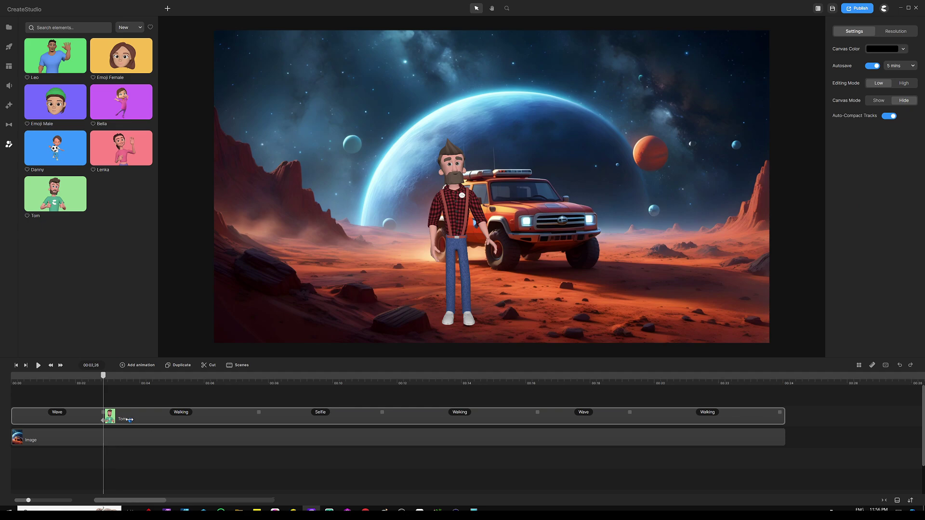
Rotate Tom at the Character View animation's end keyframe so he walks away from the camera with his back partly showing.
click(129, 420)
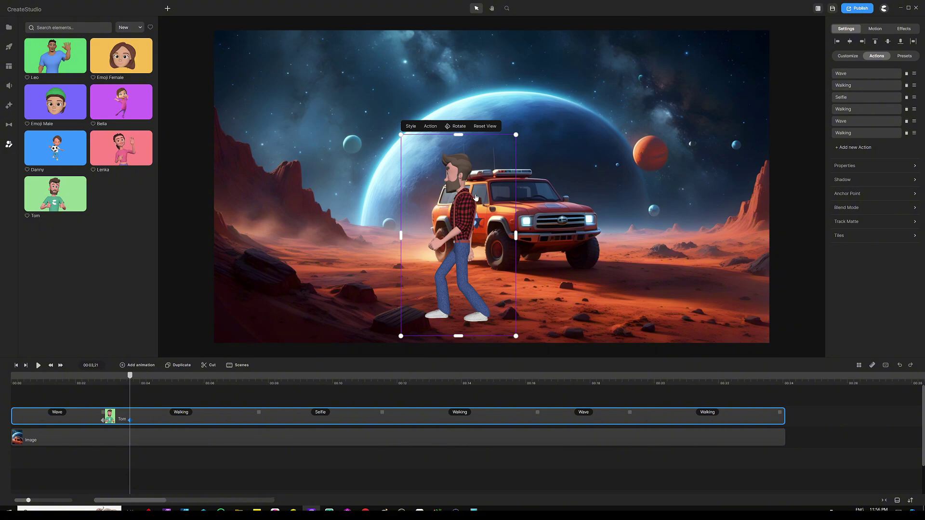
click(456, 129)
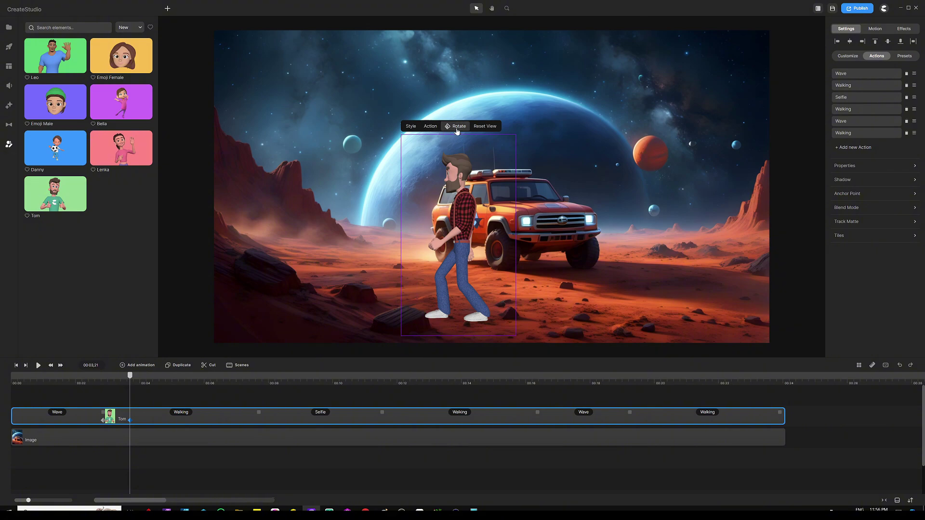
drag(463, 236, 420, 238)
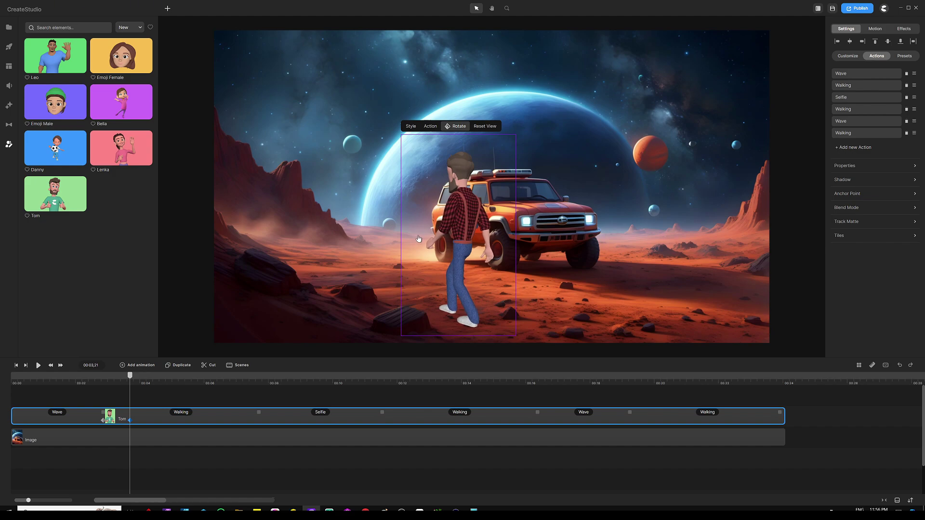
click(176, 395)
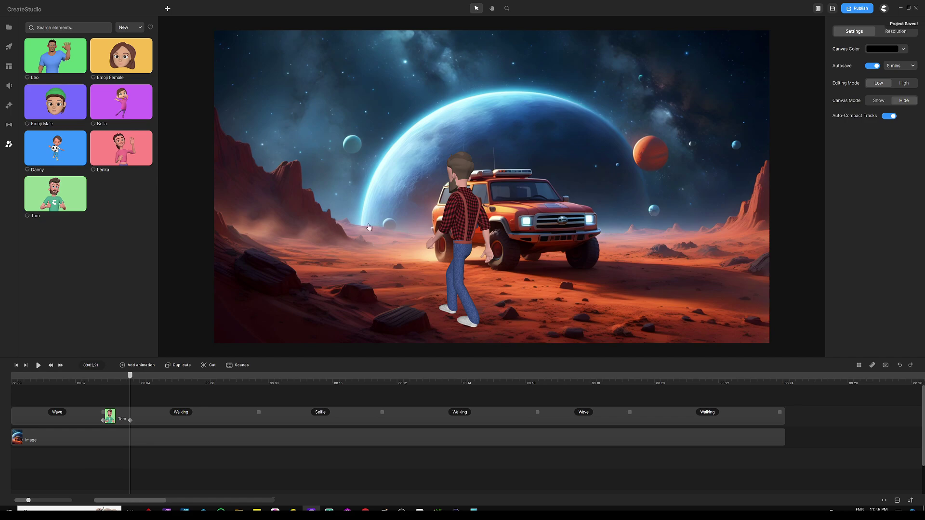
Lengthen Tom's first Walking action so that it ends at about 11 seconds.
click(257, 419)
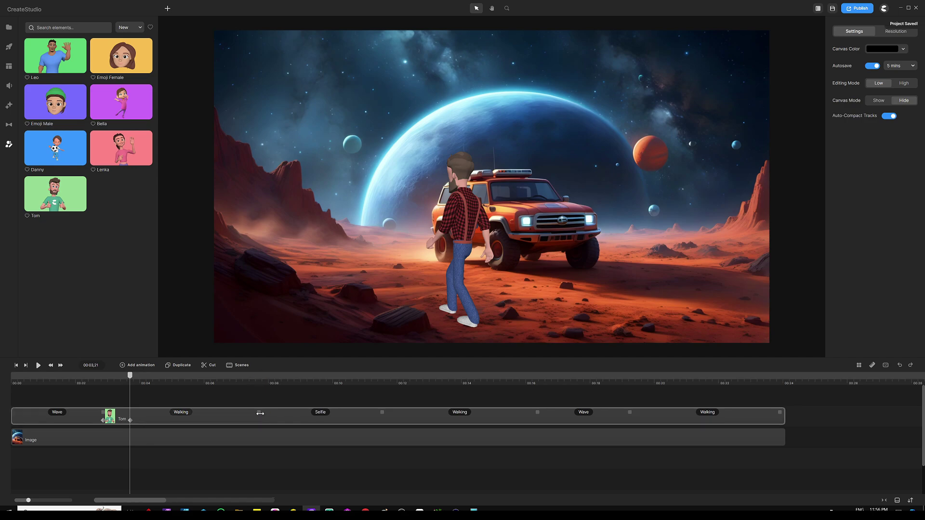
drag(257, 413, 362, 413)
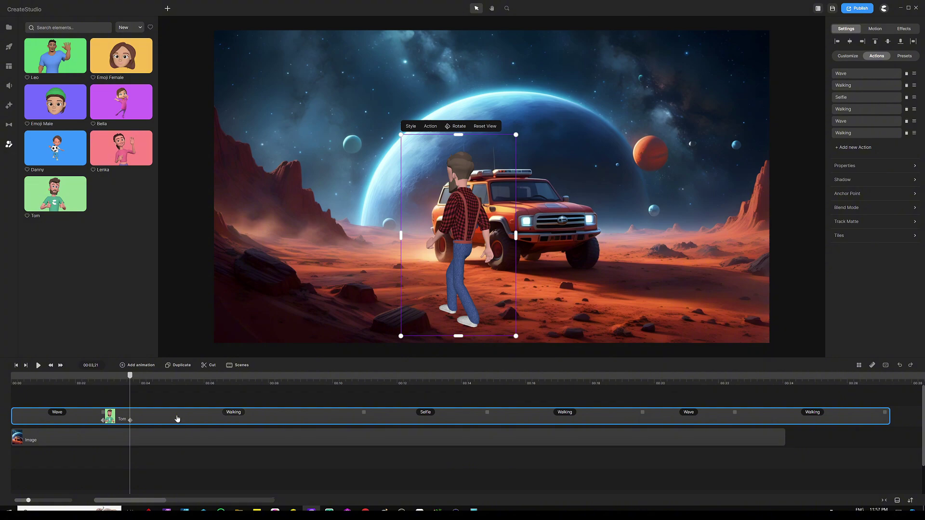
Add a Position and Scale animation with Linear easing to Tom, running from the rotation's end keyframe to 00:09,07.
click(137, 365)
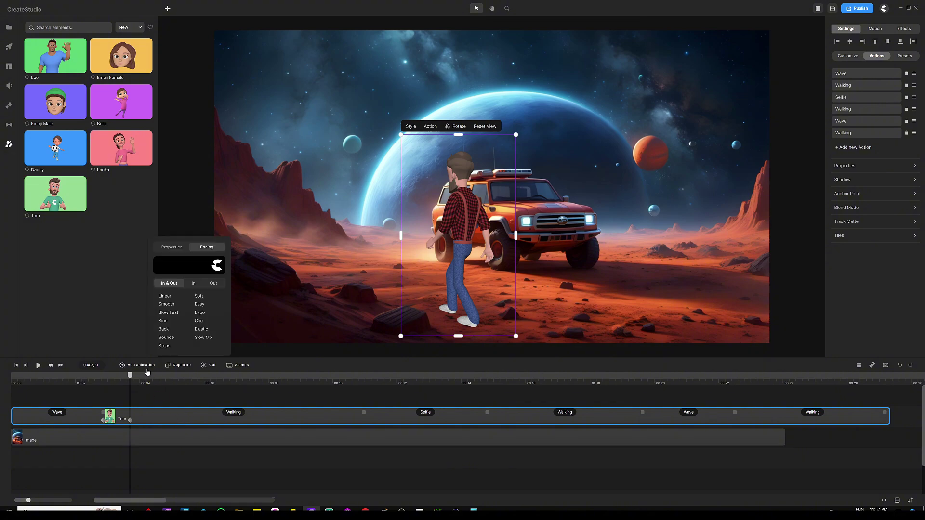
click(167, 298)
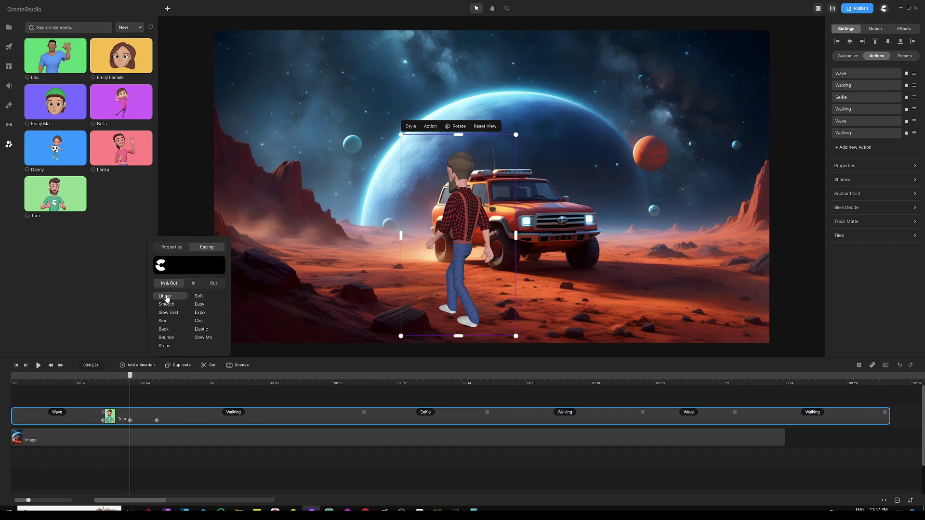
click(174, 248)
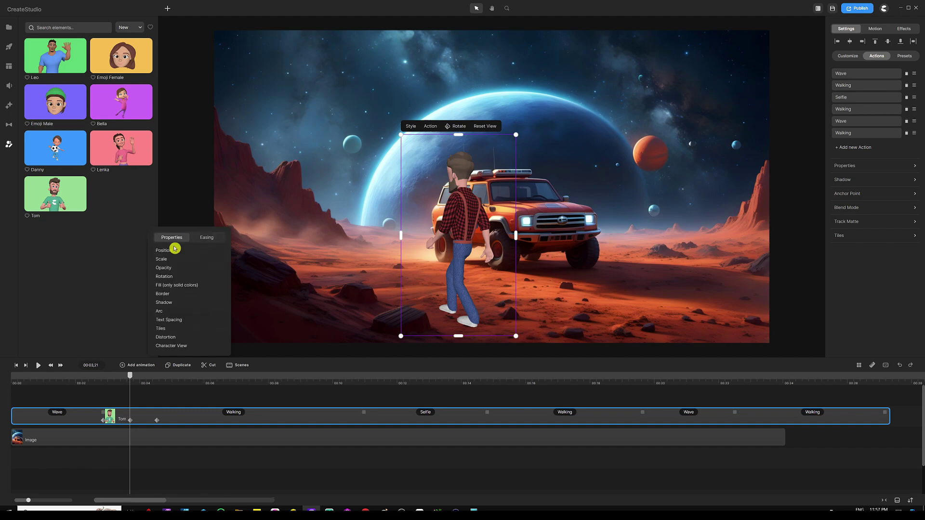
click(185, 251)
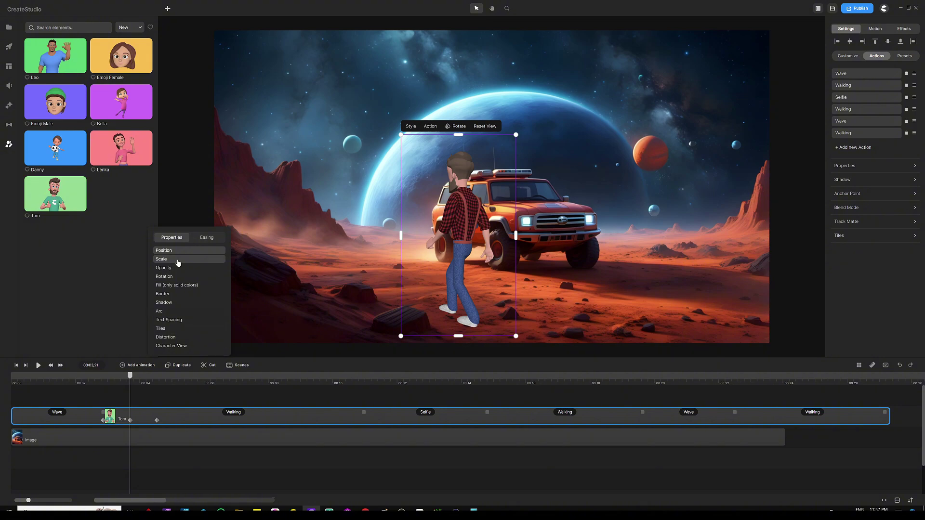
click(158, 395)
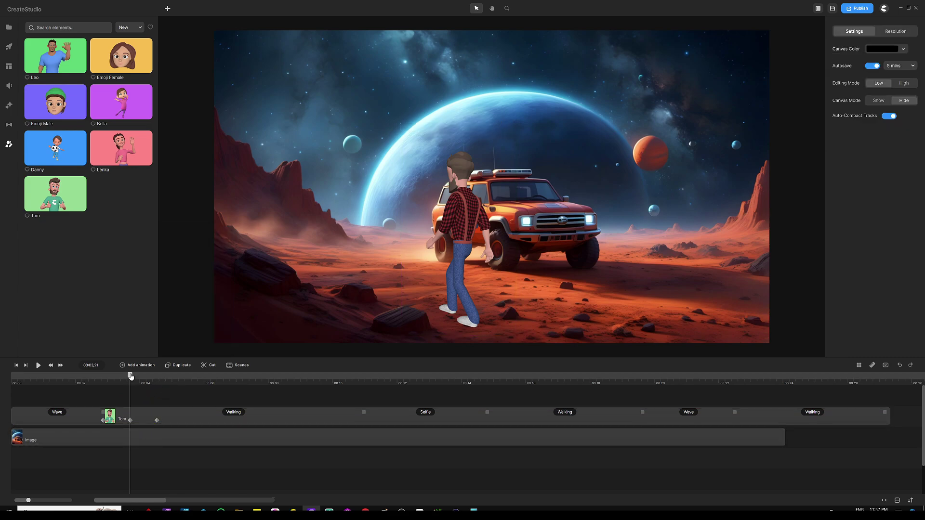
drag(130, 375, 308, 383)
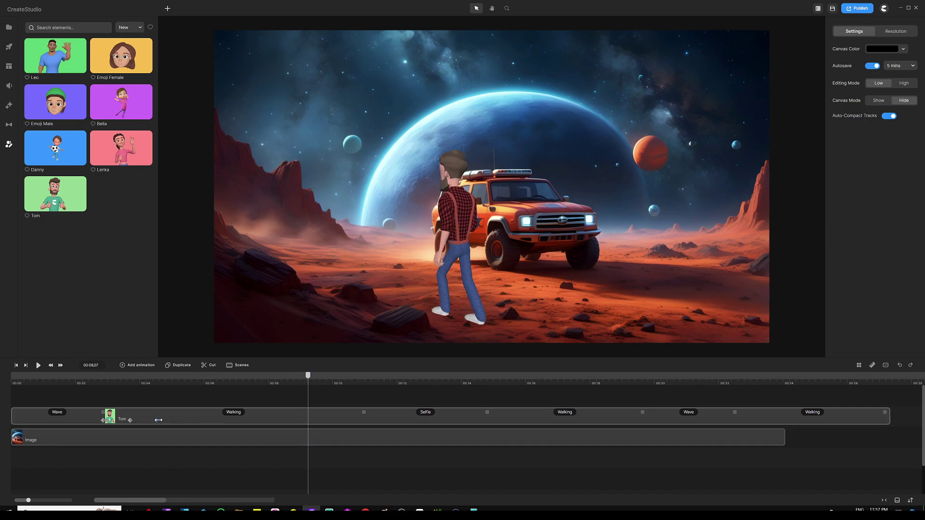
drag(165, 421, 309, 421)
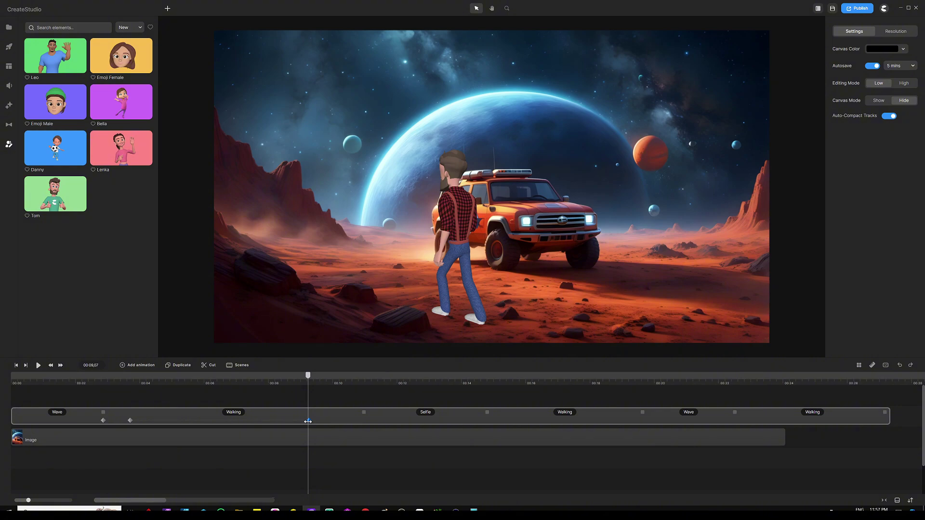
At the 00:09,07 keyframe, shrink Tom and place him in the distance behind the car's rear, and return to the start.
click(306, 422)
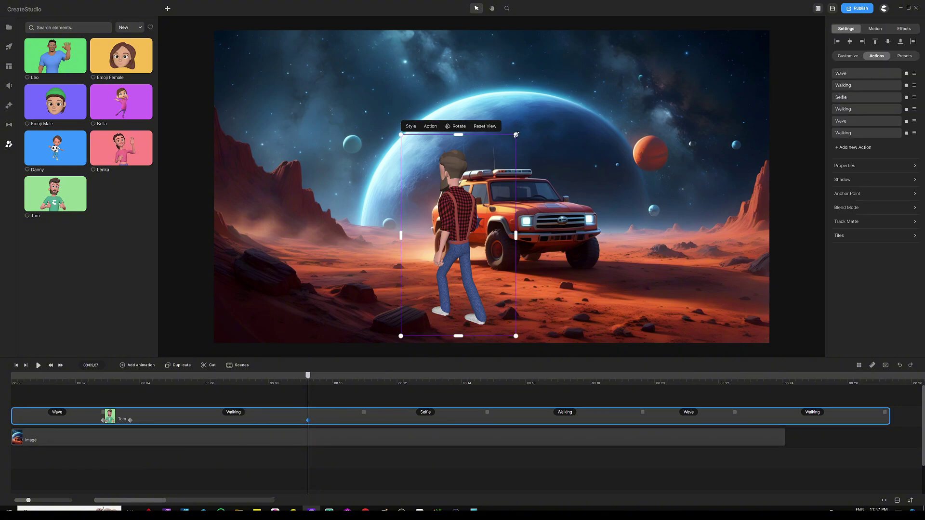
drag(516, 135, 471, 213)
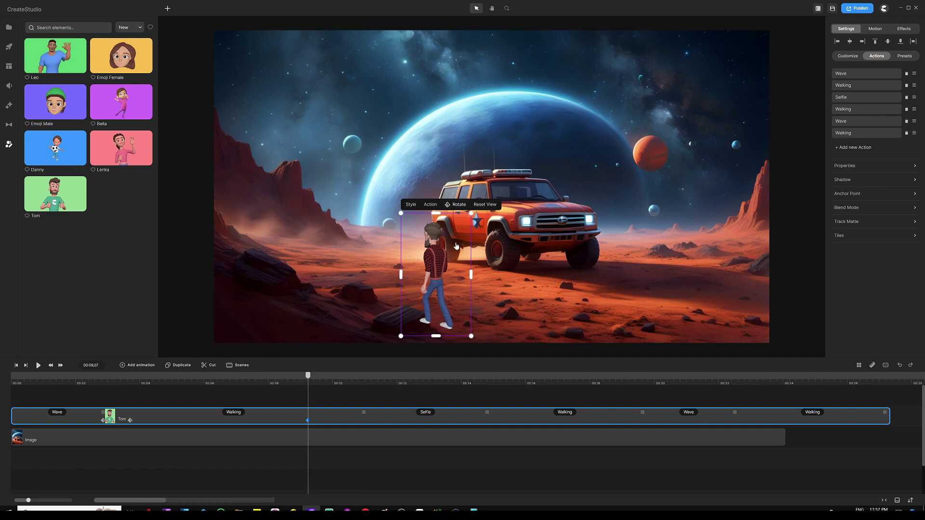
drag(436, 292, 391, 228)
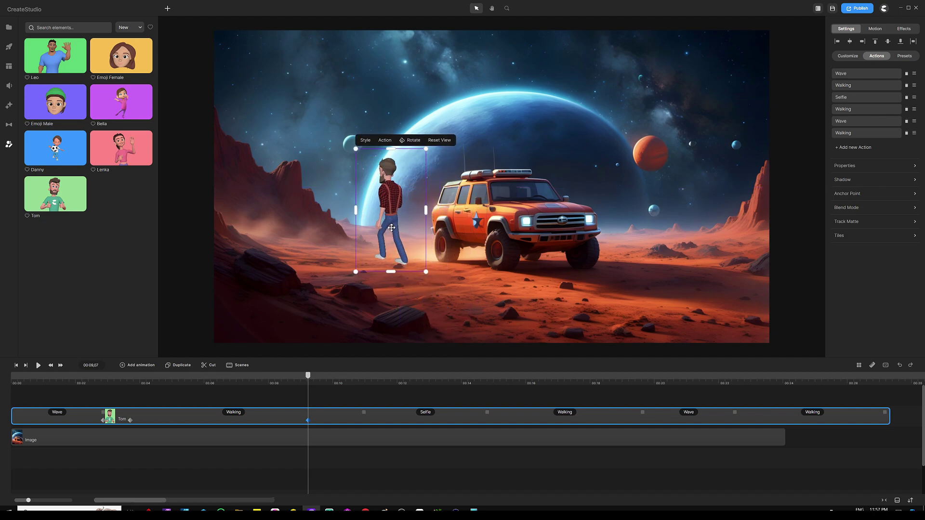
drag(427, 149, 407, 181)
drag(385, 241, 380, 234)
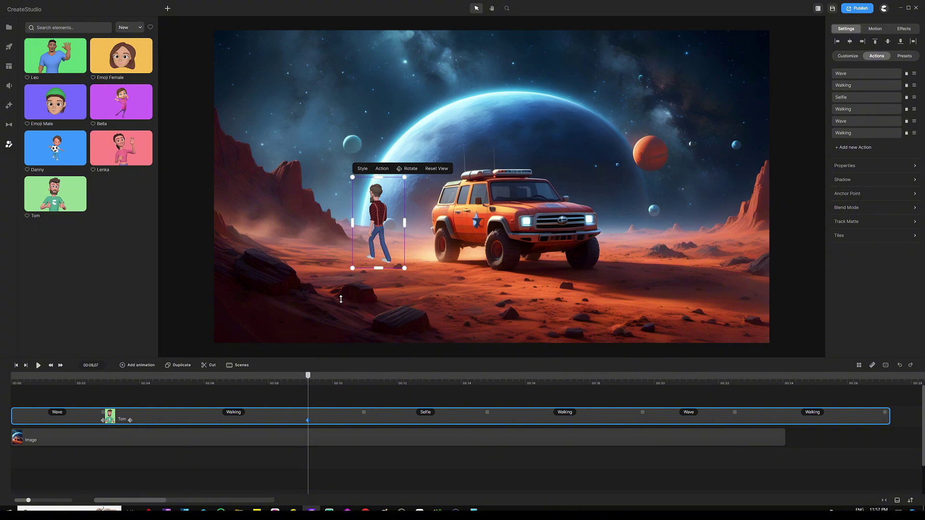
drag(309, 381, 4, 384)
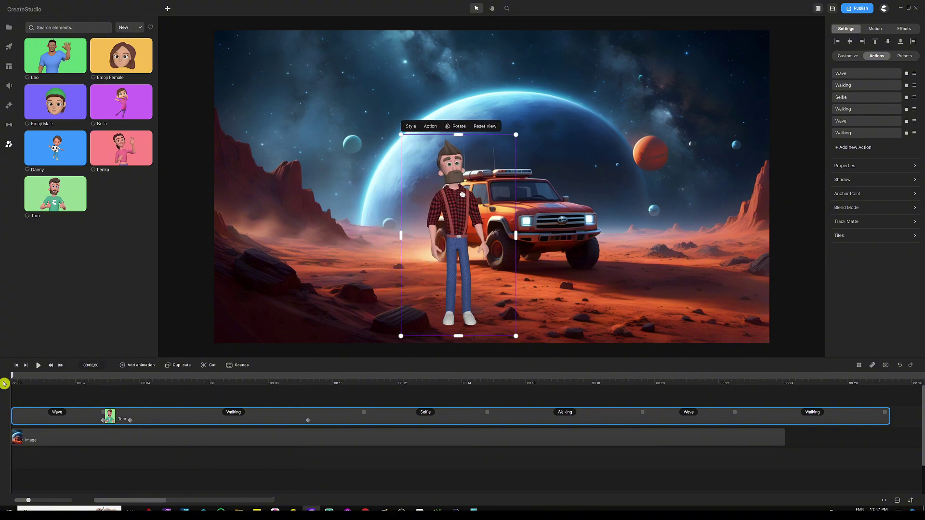
Preview Tom's animation from the start and lengthen his second Walking action so that it ends at about 22 seconds.
click(38, 366)
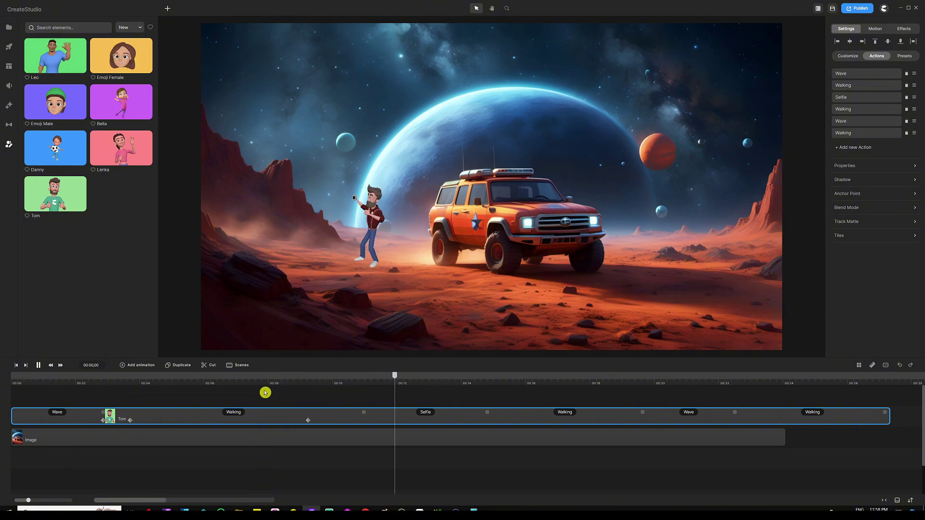
drag(395, 375, 489, 383)
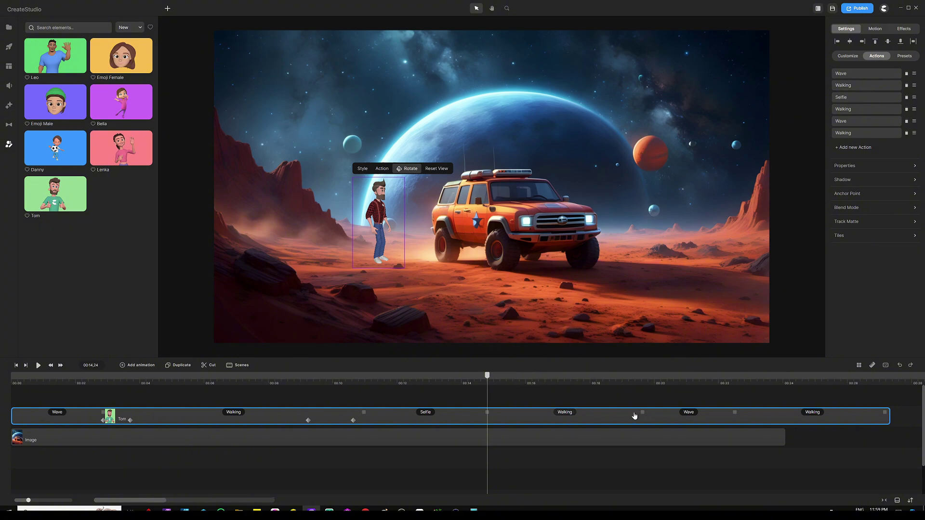
drag(643, 412, 732, 414)
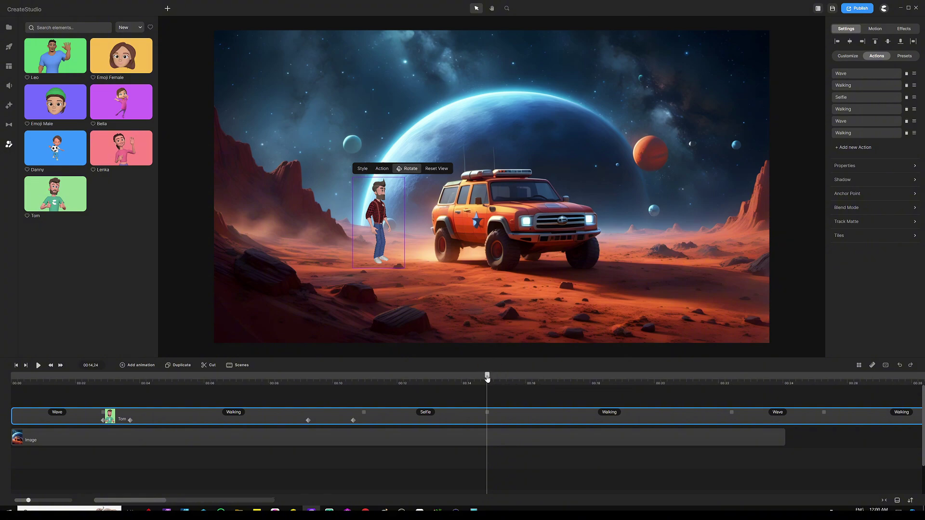
Add a Character View animation with Linear easing to Tom at the end of the Selfie action, at 00:14,24.
mouse_move(487, 378)
mouse_down()
mouse_move(533, 374)
mouse_move(488, 382)
mouse_up()
click(136, 366)
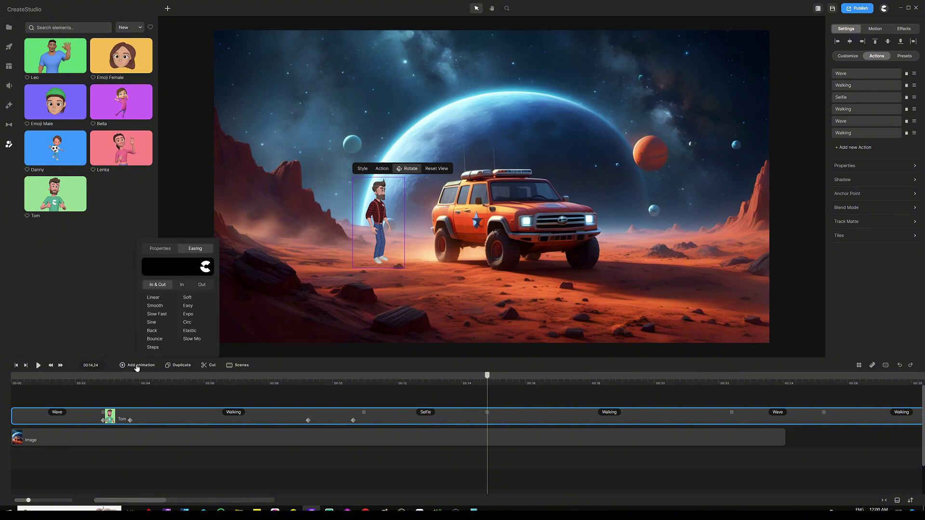
click(159, 299)
click(160, 248)
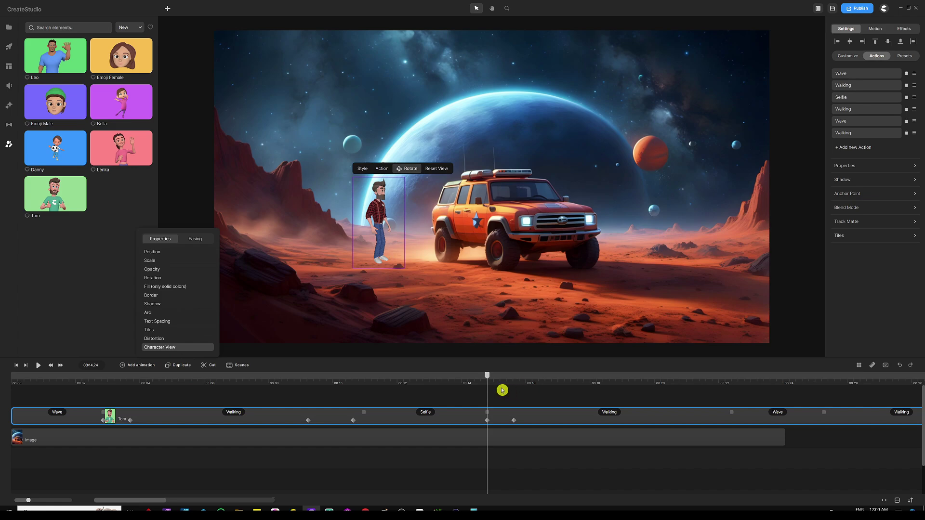
Rotate Tom at the new Character View animation's end keyframe so he faces forward and slightly toward the car's front.
click(505, 407)
click(514, 421)
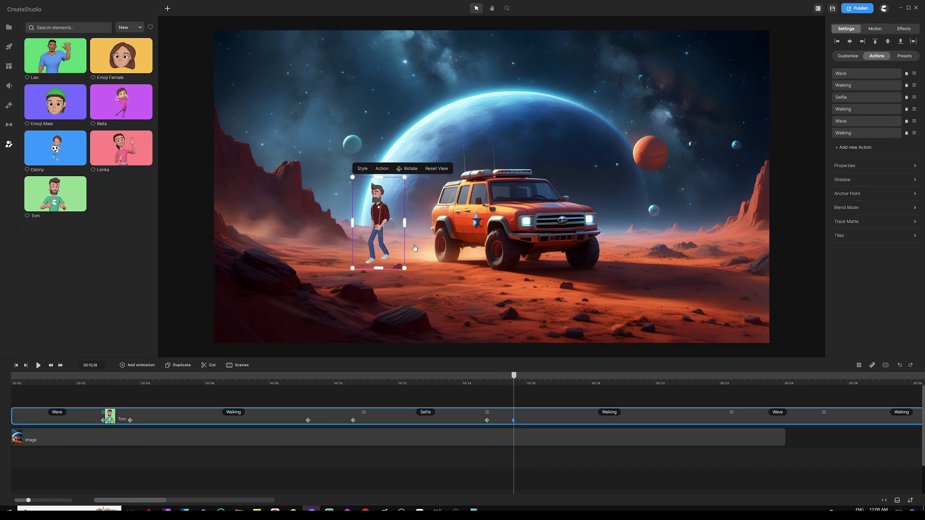
drag(384, 229, 445, 225)
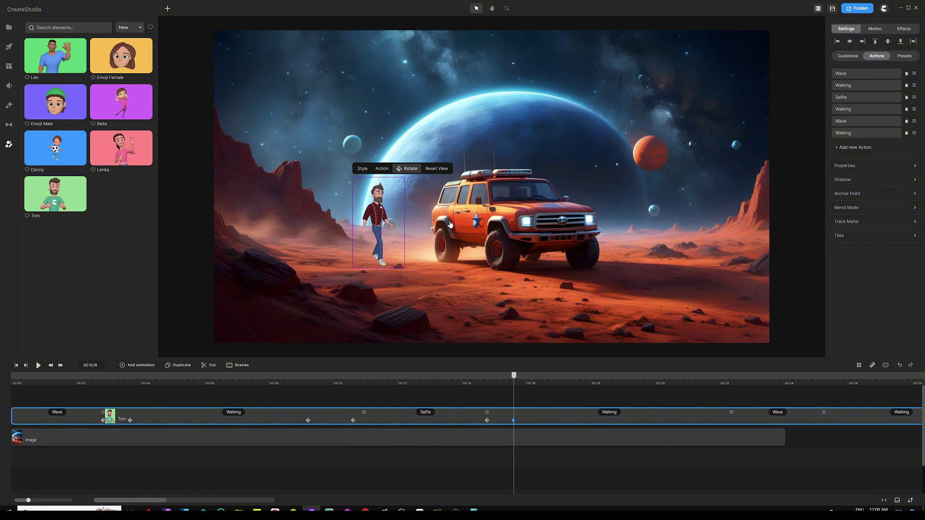
Add a Position and Scale animation with Linear easing to Tom, running from the rotation's end keyframe to 00:20,18.
mouse_move(516, 386)
mouse_down()
mouse_move(594, 377)
mouse_move(514, 376)
mouse_up()
click(153, 365)
click(160, 248)
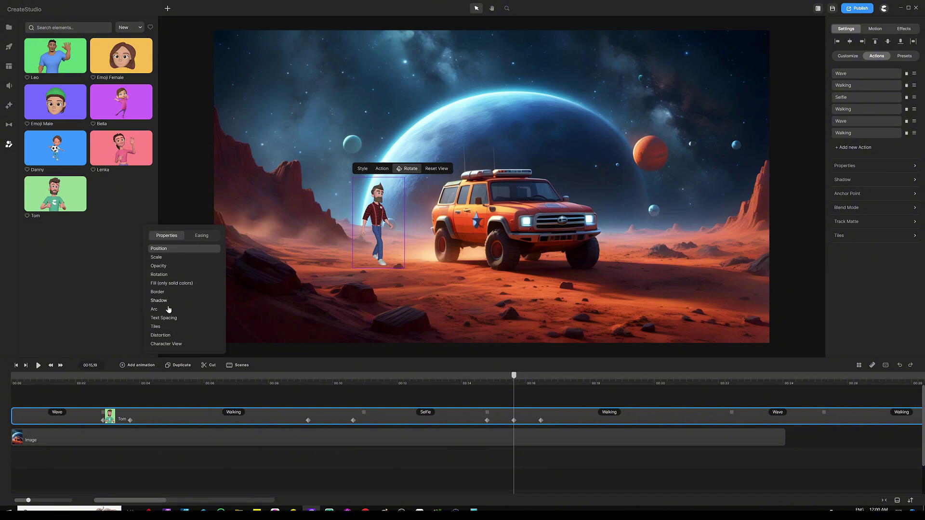
click(203, 236)
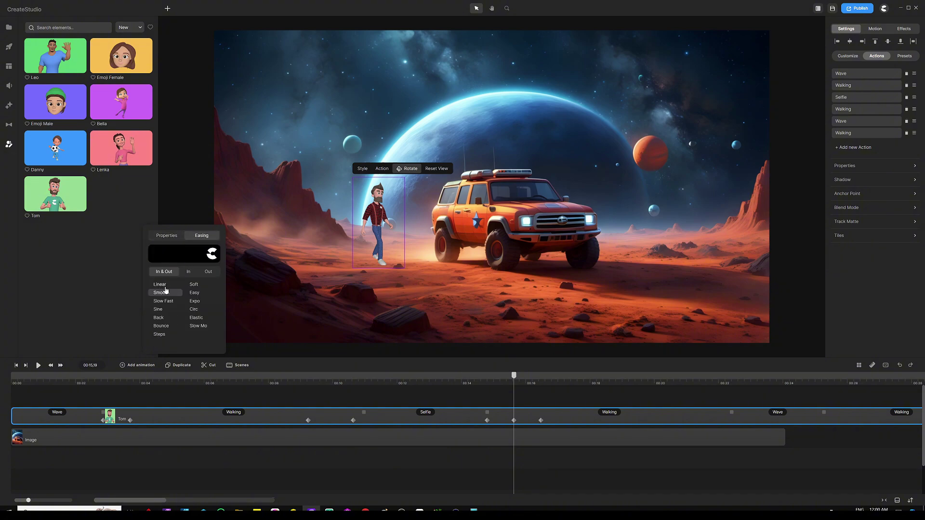
click(164, 286)
click(502, 394)
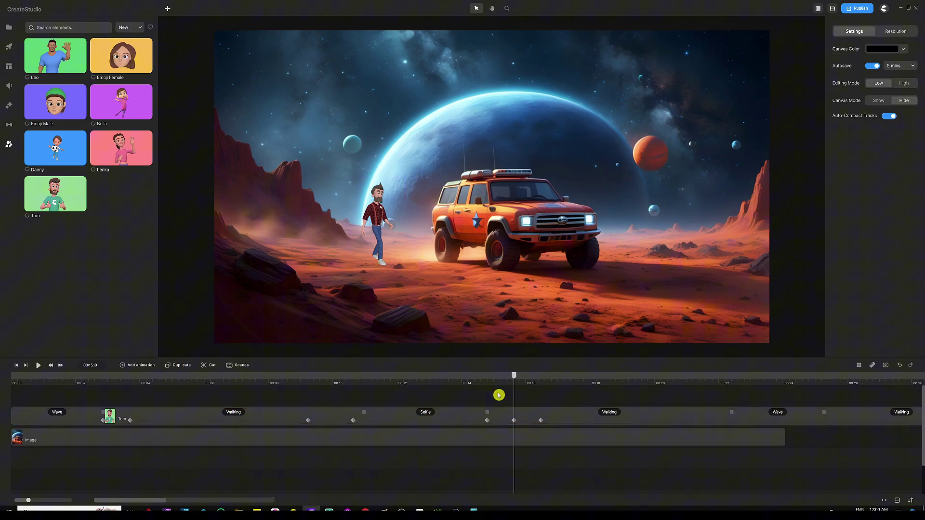
click(524, 402)
drag(515, 379, 677, 379)
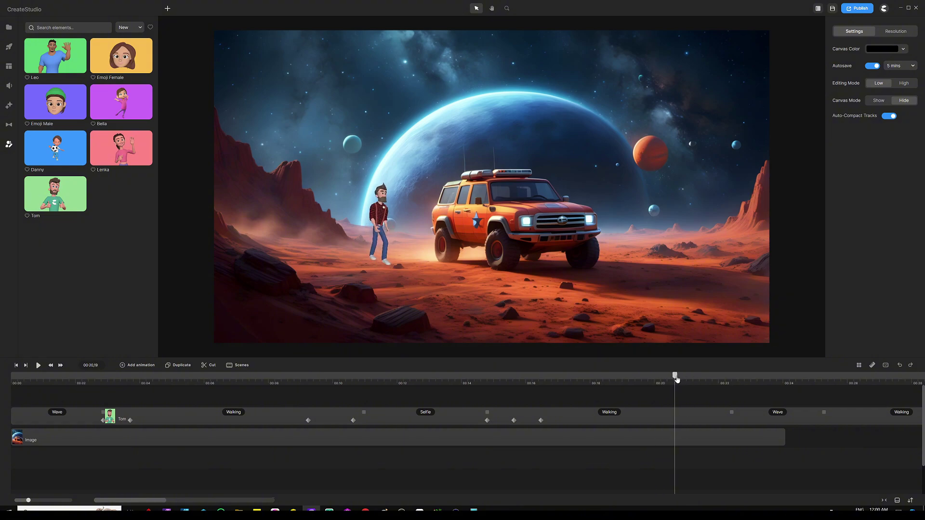
click(561, 424)
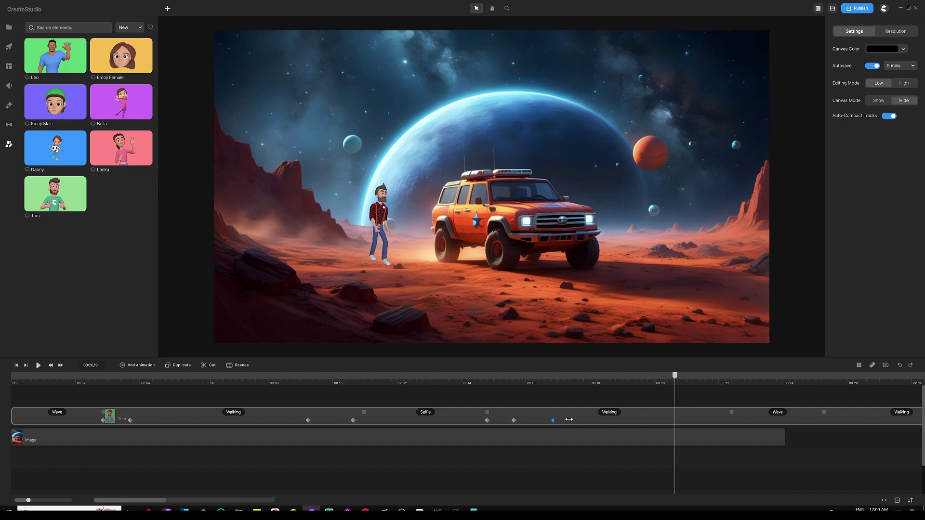
click(674, 422)
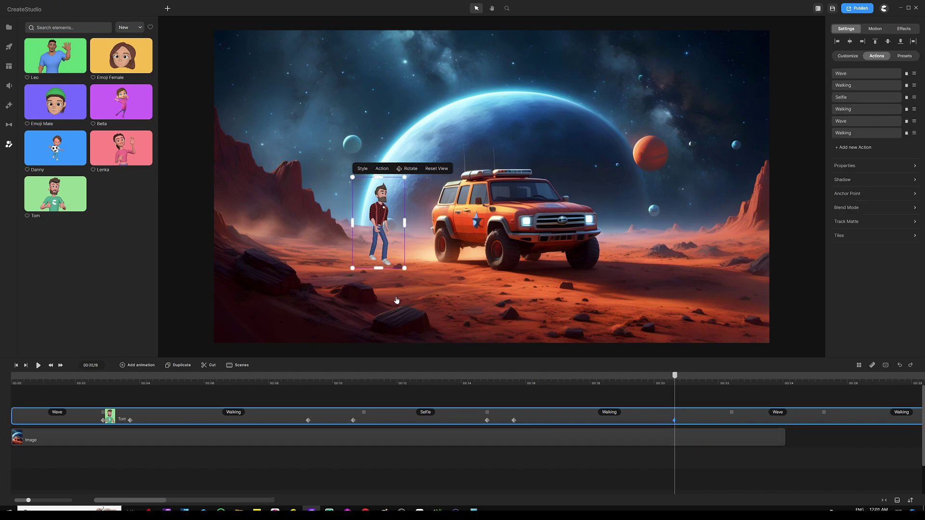
At the 00:20,18 keyframe, enlarge Tom and place him in the foreground in front of the car.
drag(404, 267, 478, 337)
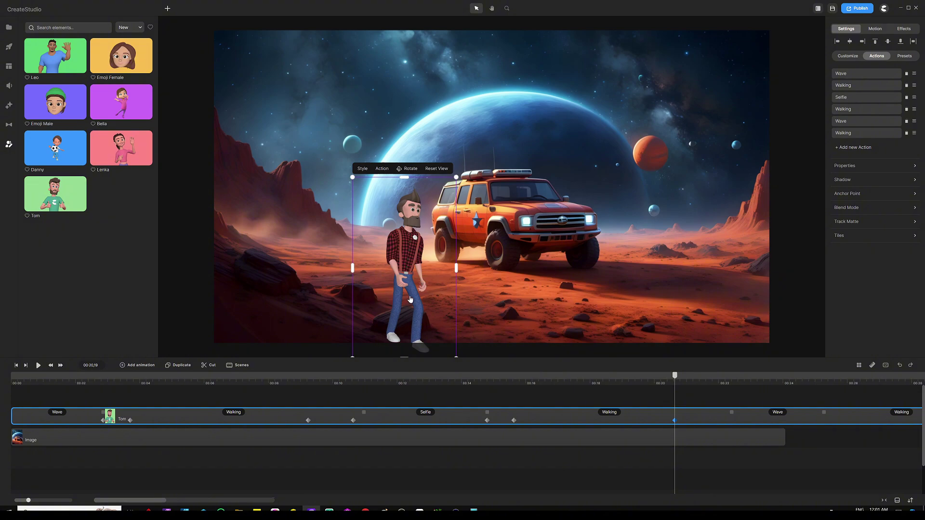
drag(410, 300, 543, 277)
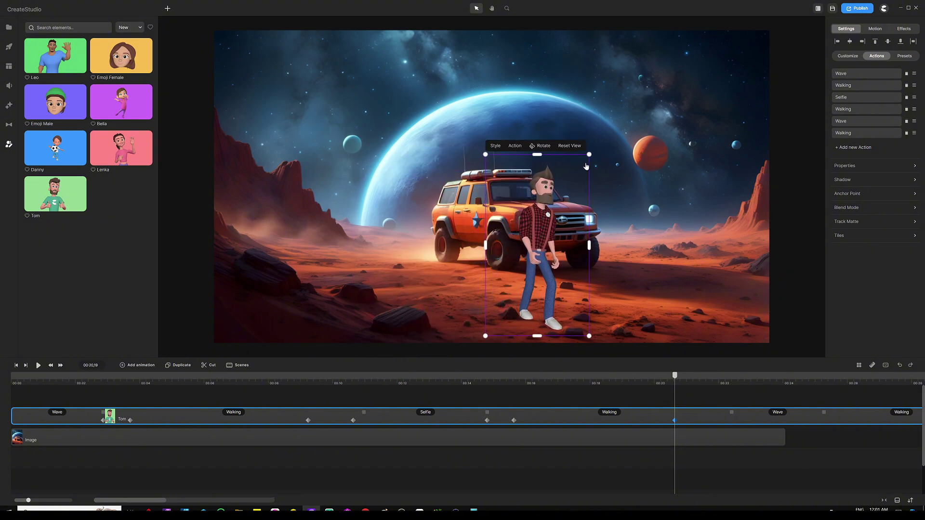
mouse_move(589, 155)
mouse_down()
mouse_move(604, 130)
mouse_move(598, 141)
mouse_up()
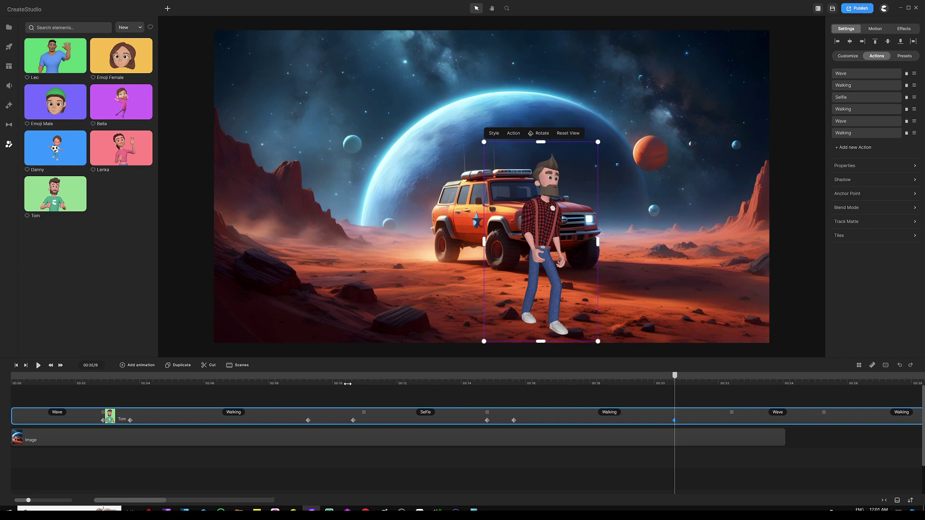
Play back Tom's turn and walk toward the camera from just before the end of the Selfie action.
click(482, 384)
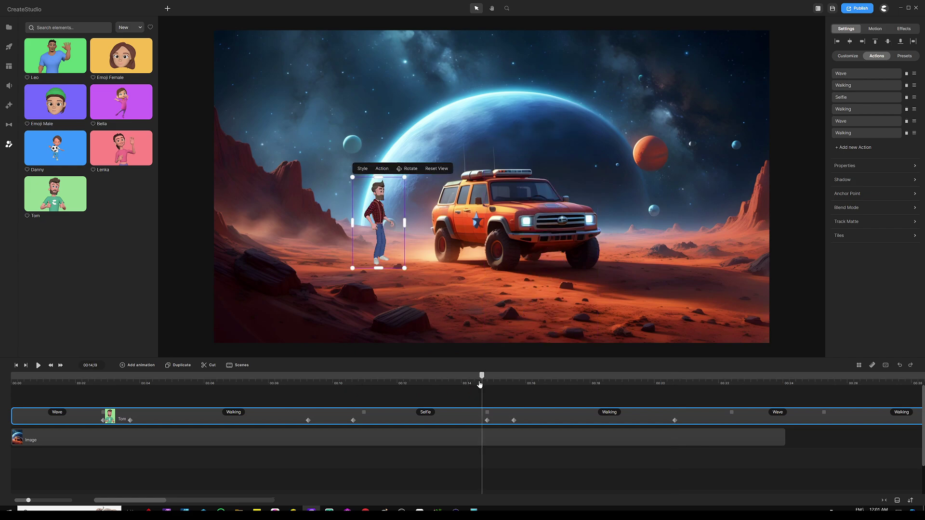
key(space)
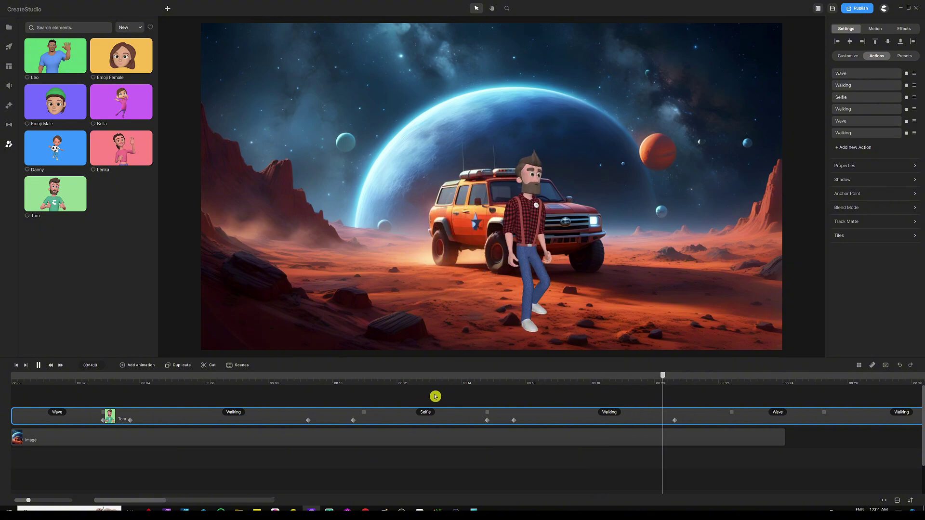
key(space)
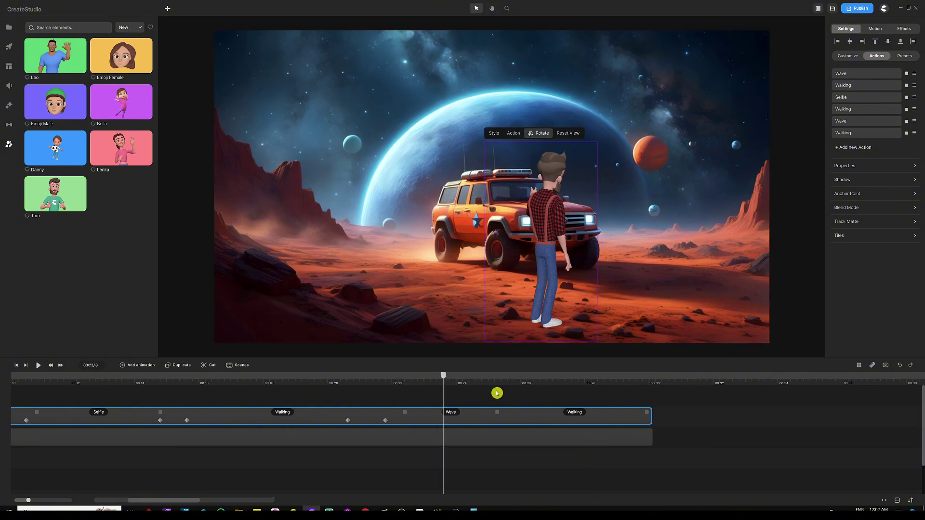
Add a Character View animation with Smooth easing to Tom at the end of his second Wave action, at 00:25,08.
mouse_move(498, 381)
mouse_down()
mouse_move(489, 382)
mouse_move(574, 385)
mouse_move(497, 380)
mouse_up()
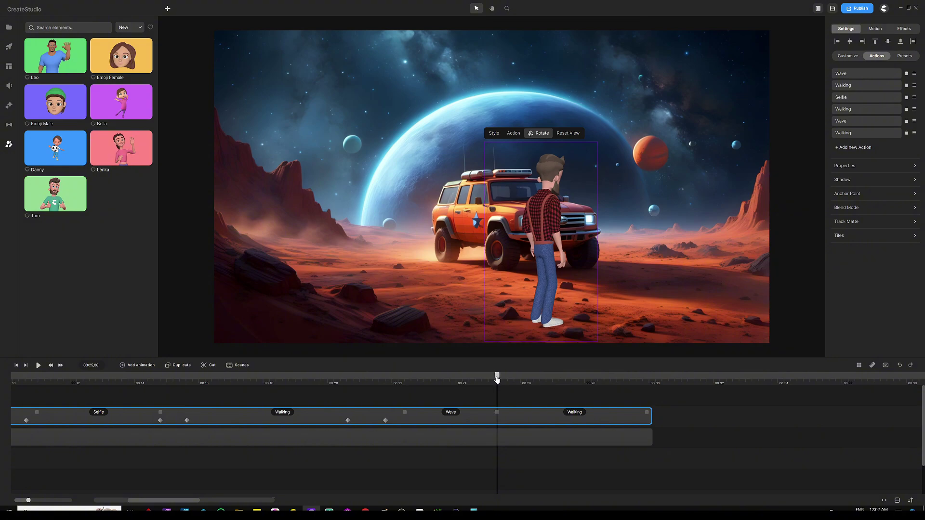
click(143, 365)
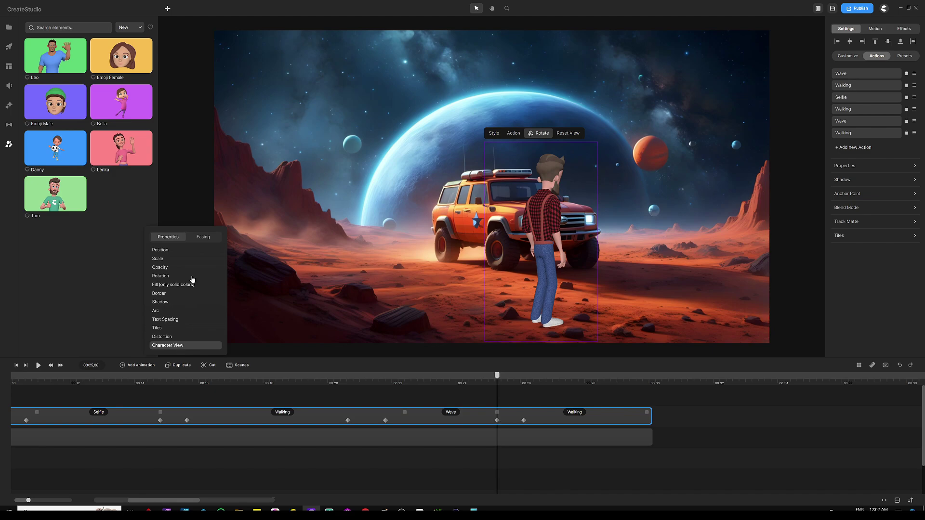
click(202, 237)
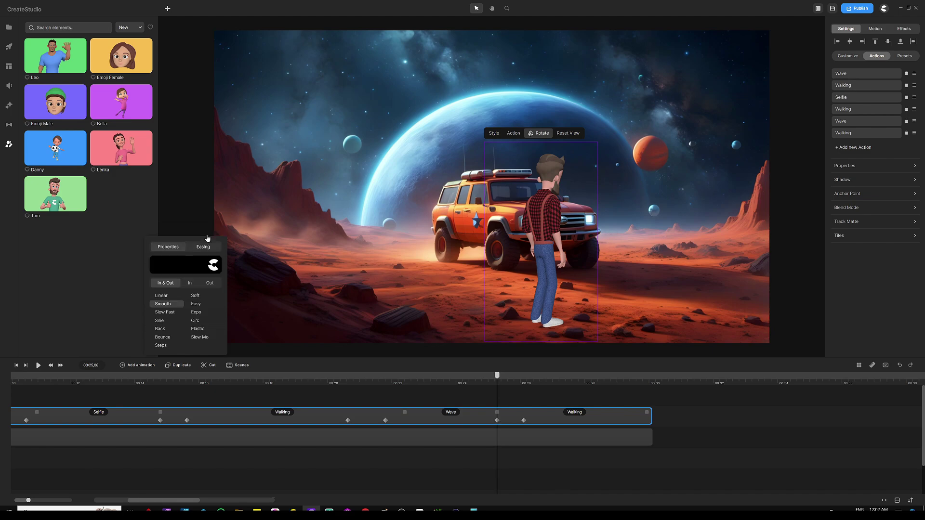
click(487, 401)
Rotate Tom at the 00:26,04 end keyframe so that his back is turned to the camera and he walks away.
click(523, 421)
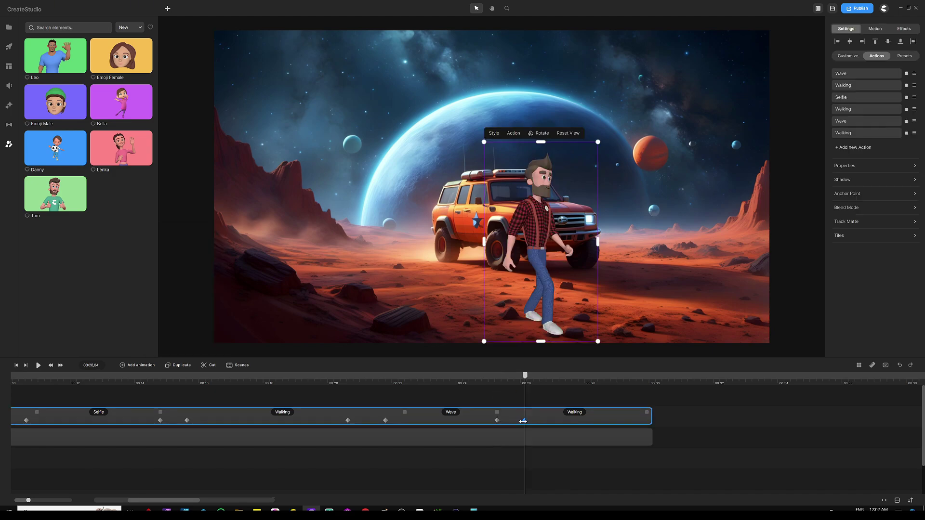
drag(543, 180, 640, 249)
click(536, 378)
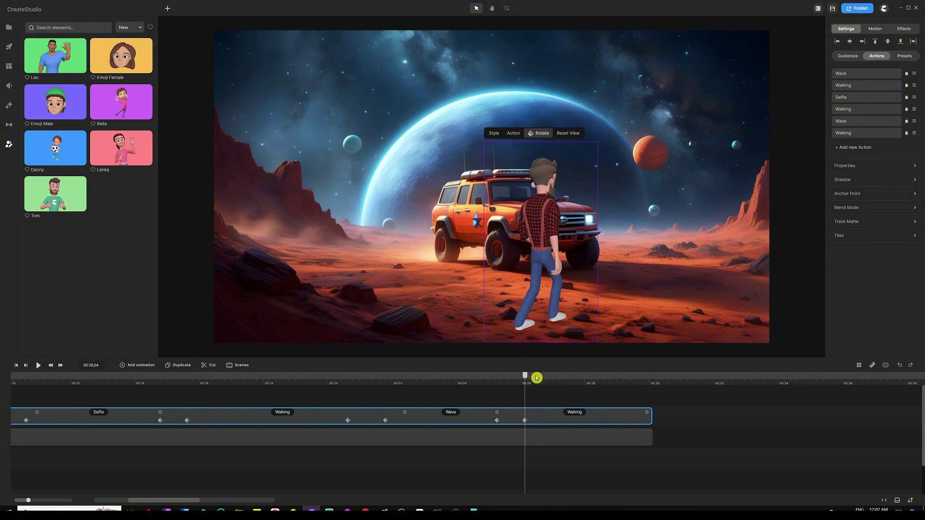
mouse_move(525, 380)
mouse_down()
mouse_move(610, 380)
mouse_move(528, 380)
mouse_up()
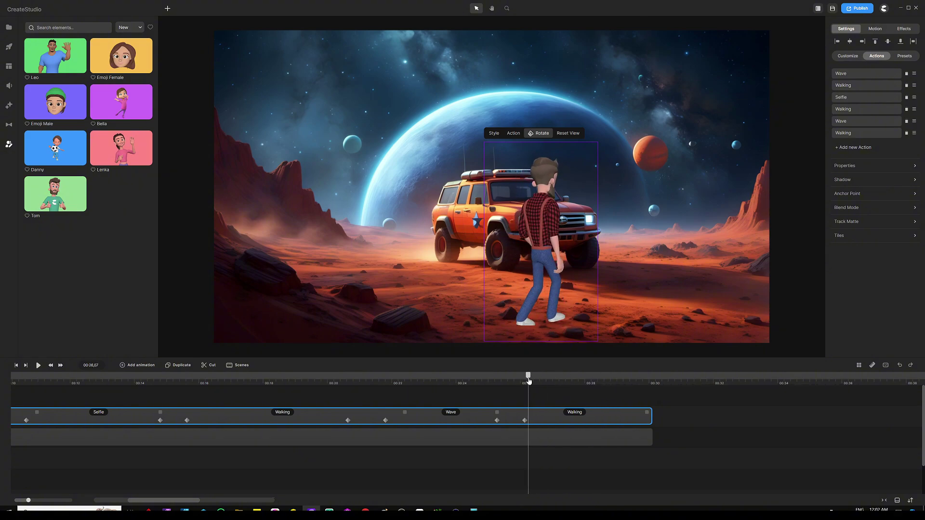
Lengthen Tom's last Walking action and the background image so that both end at about 37 seconds.
drag(647, 412, 888, 412)
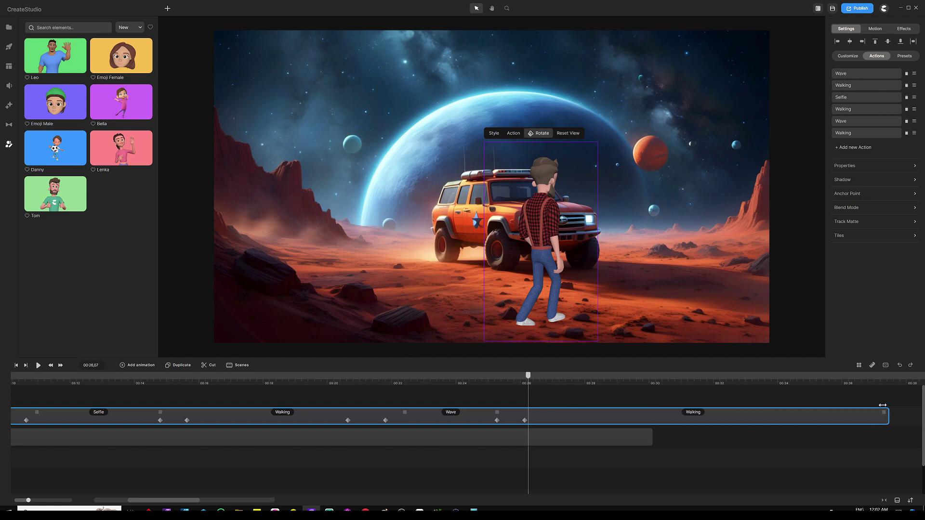
click(646, 438)
drag(654, 437, 889, 434)
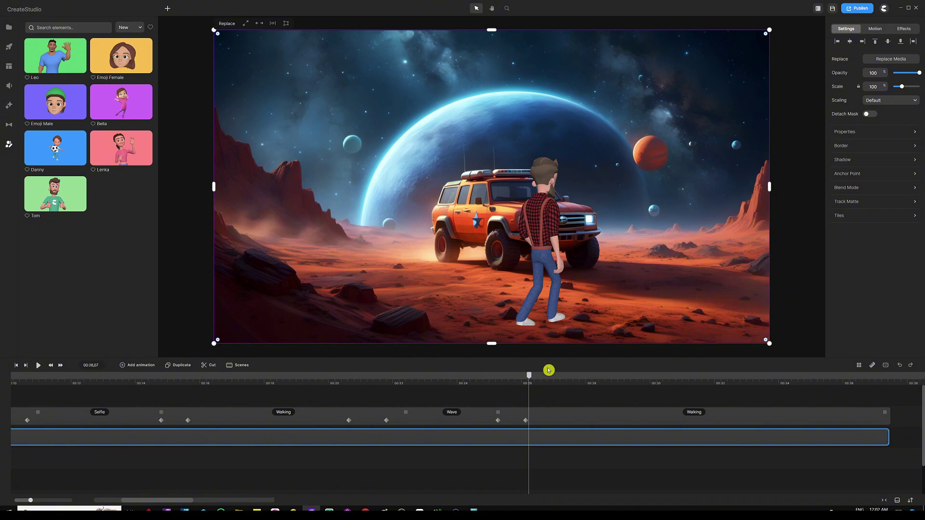
Add a Linear animation of Position and Scale to Tom at the 00:26,04 keyframe, where his last walk away begins.
drag(530, 377, 525, 377)
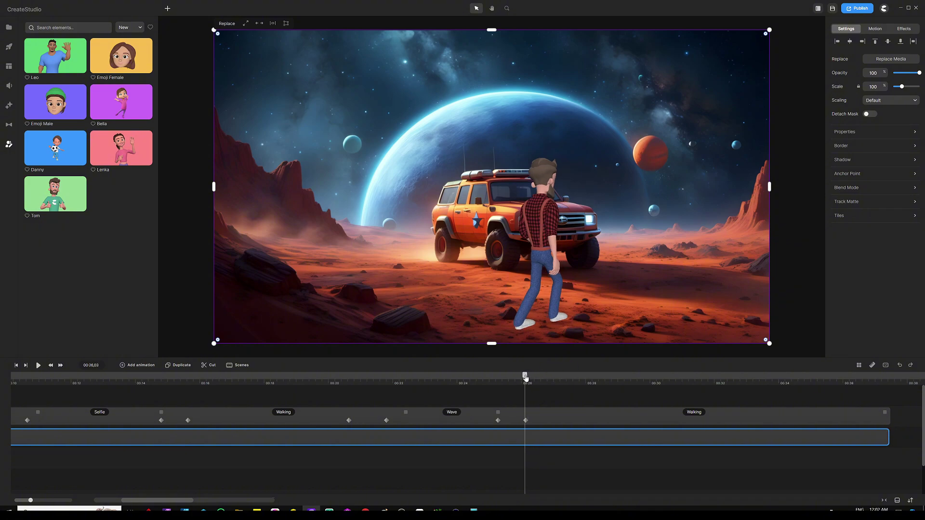
click(525, 420)
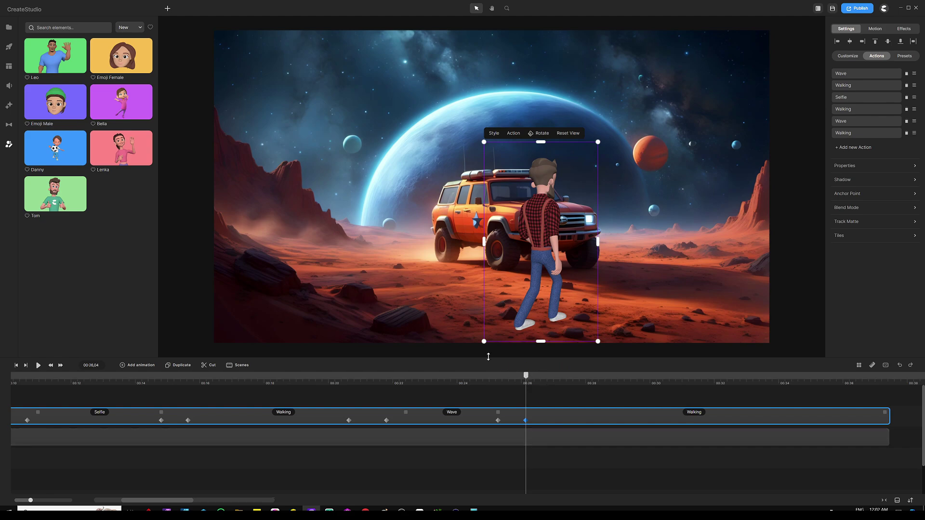
click(148, 367)
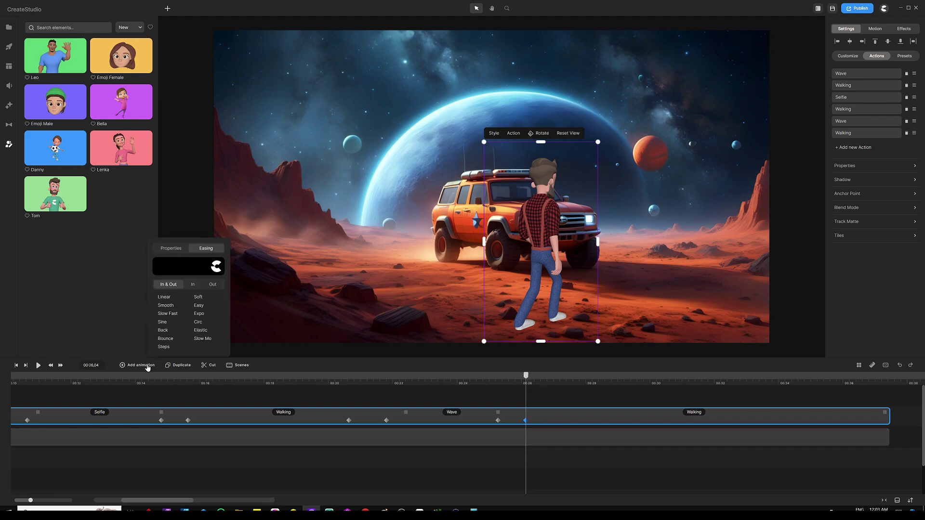
click(164, 298)
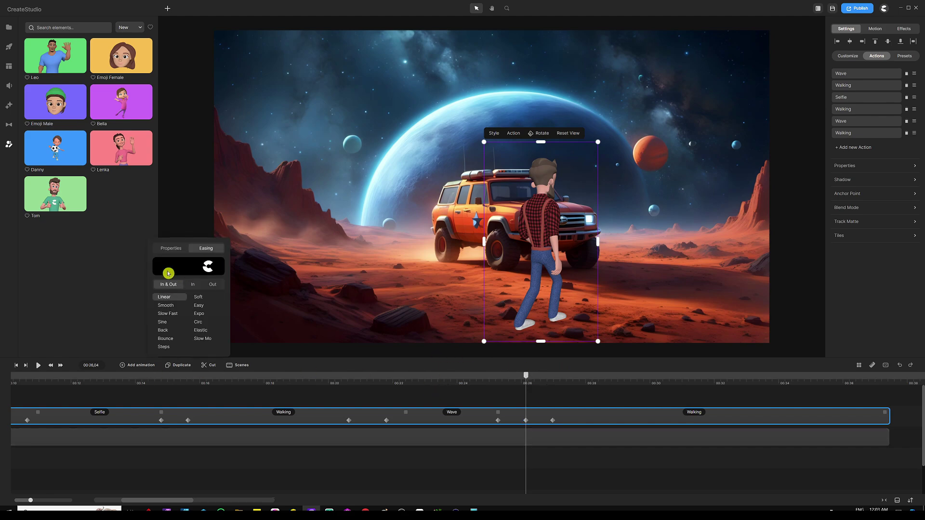
click(172, 250)
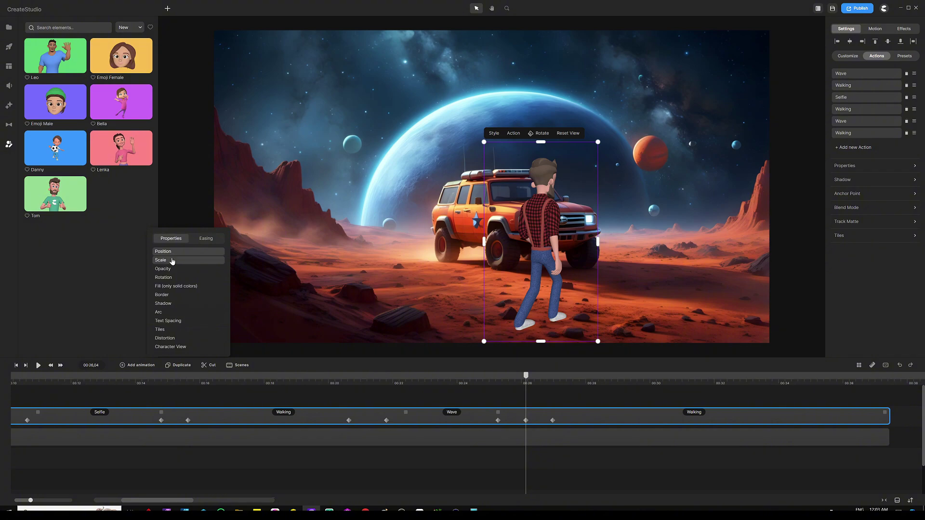
click(506, 390)
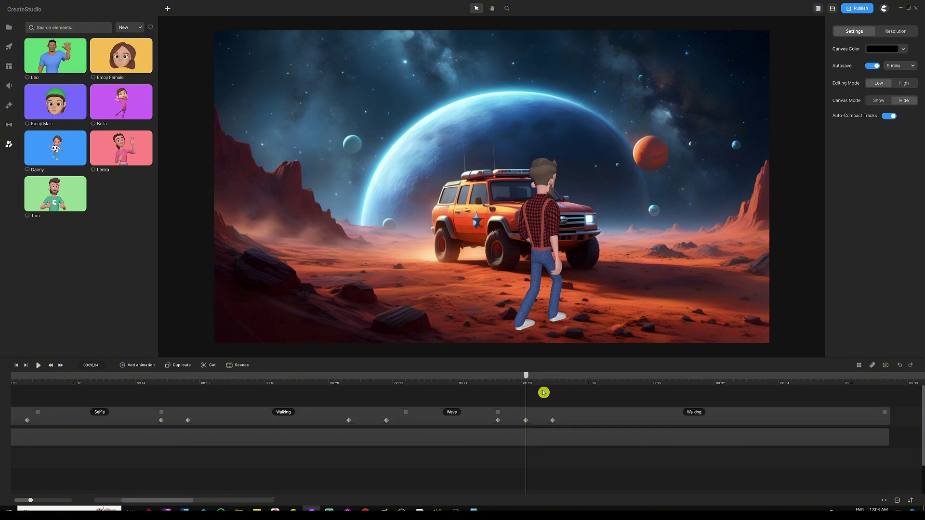
Move the new animation's end keyframe on Tom's track to 00:35,16, near the end of the last Walking action.
drag(529, 380, 831, 387)
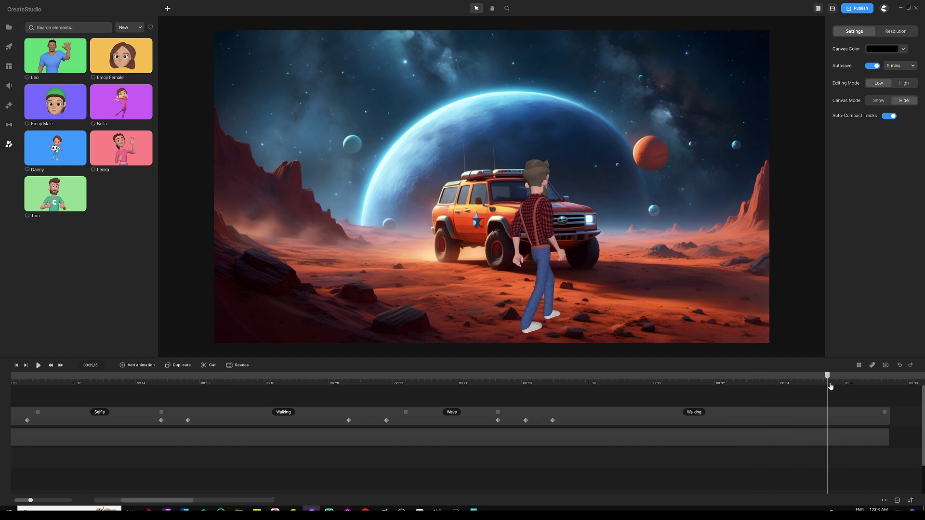
click(596, 409)
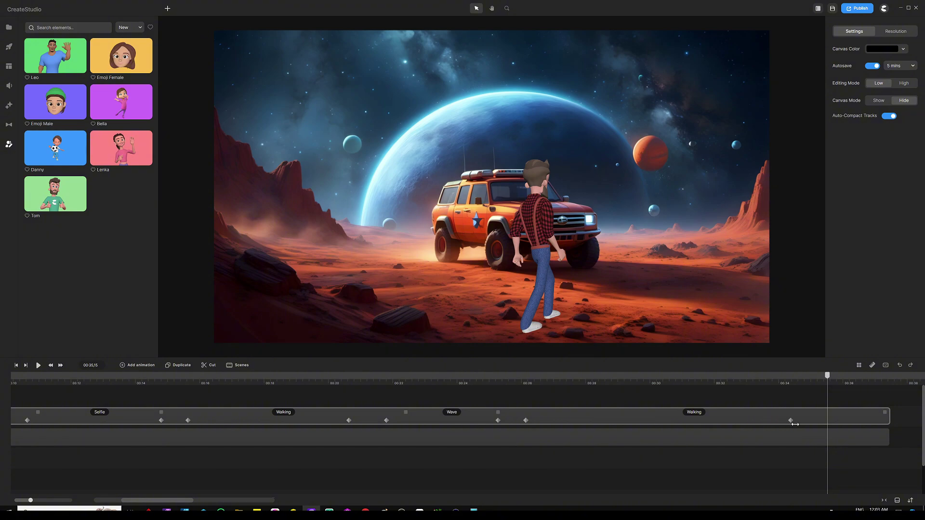
drag(795, 424, 818, 422)
click(828, 421)
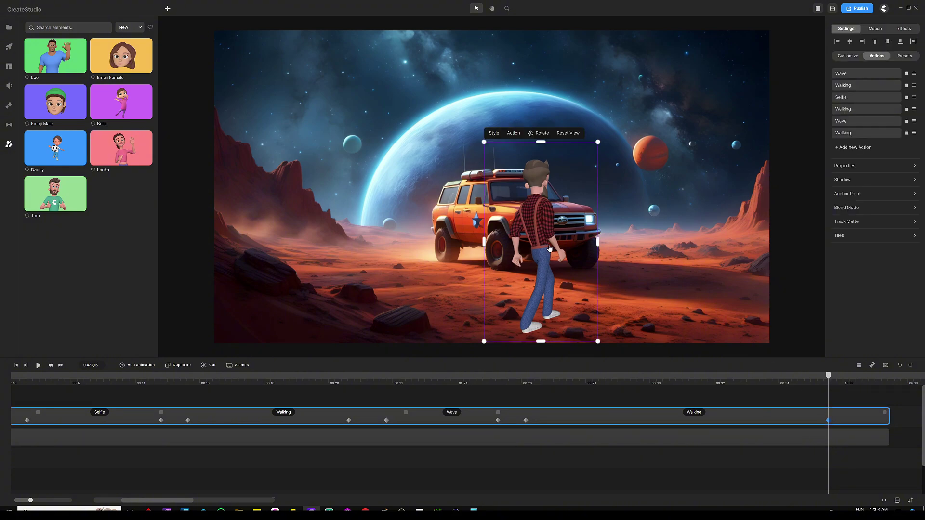
At the 00:35,16 end keyframe, scale Tom down to about half his size and place him in the distance to the right of the car.
drag(598, 142, 563, 203)
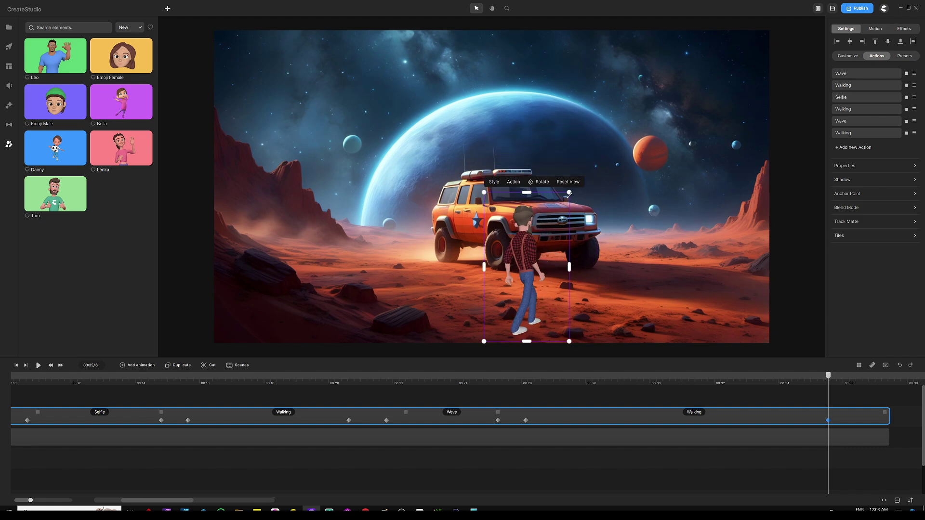
drag(532, 286, 682, 233)
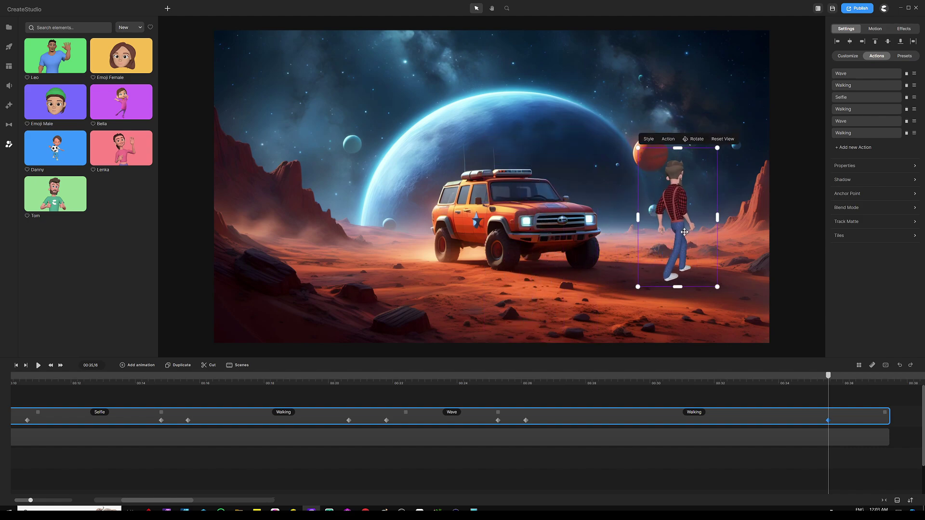
drag(712, 150, 710, 152)
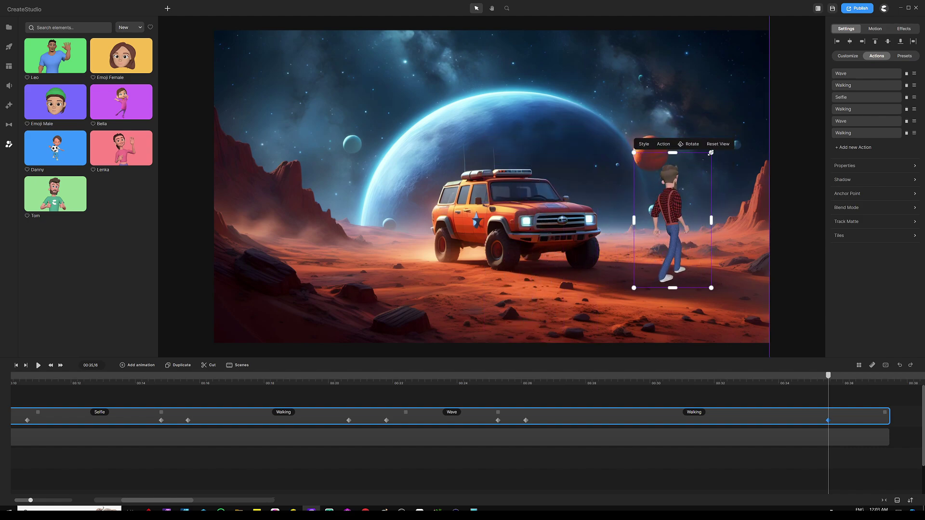
drag(686, 249, 683, 237)
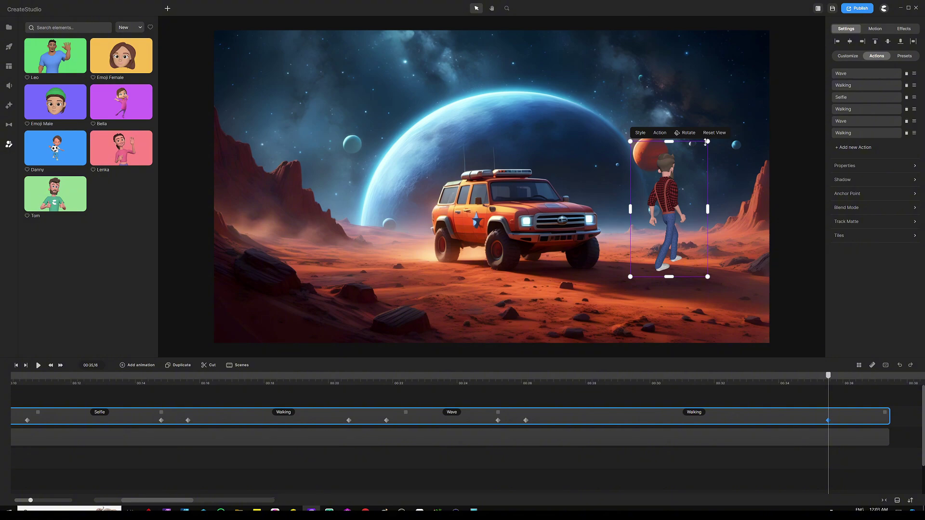
drag(706, 142, 690, 174)
drag(672, 251, 697, 250)
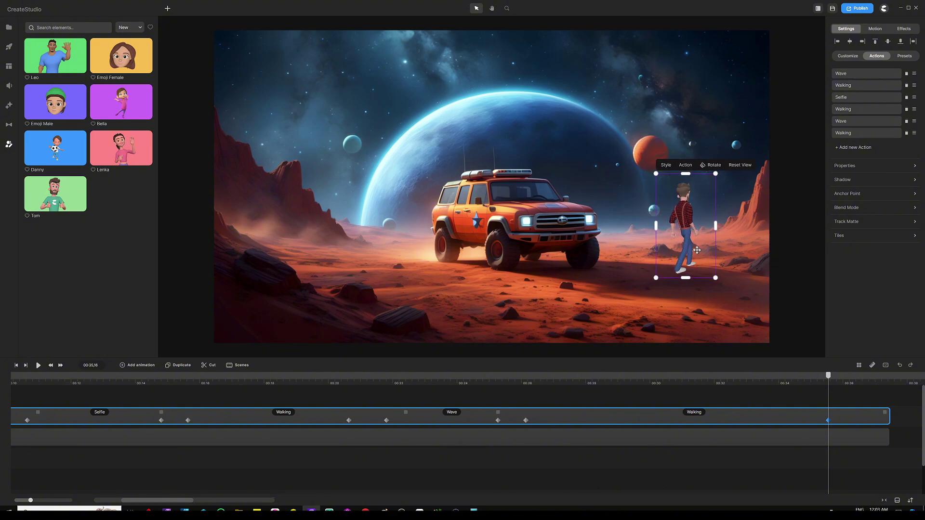
Play back the end of Tom's second Wave and his walk away into the distance.
click(494, 382)
click(467, 402)
key(space)
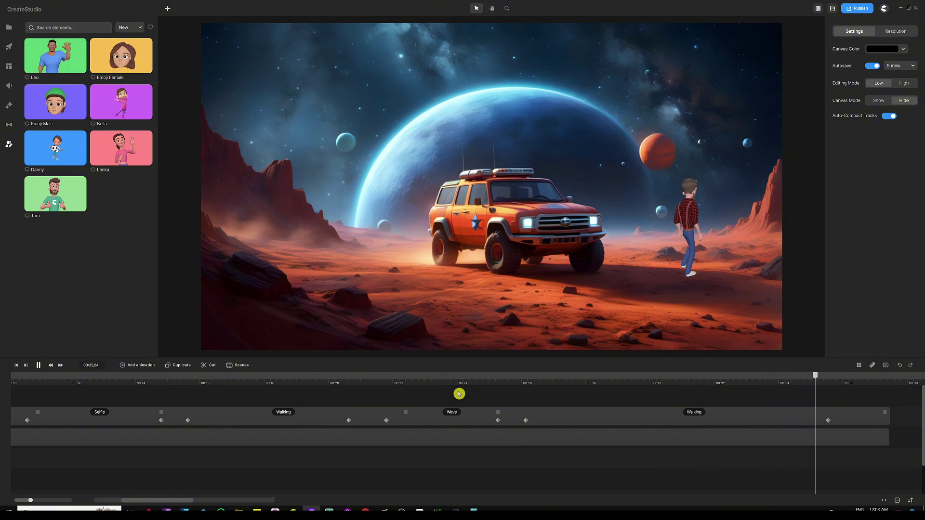
key(space)
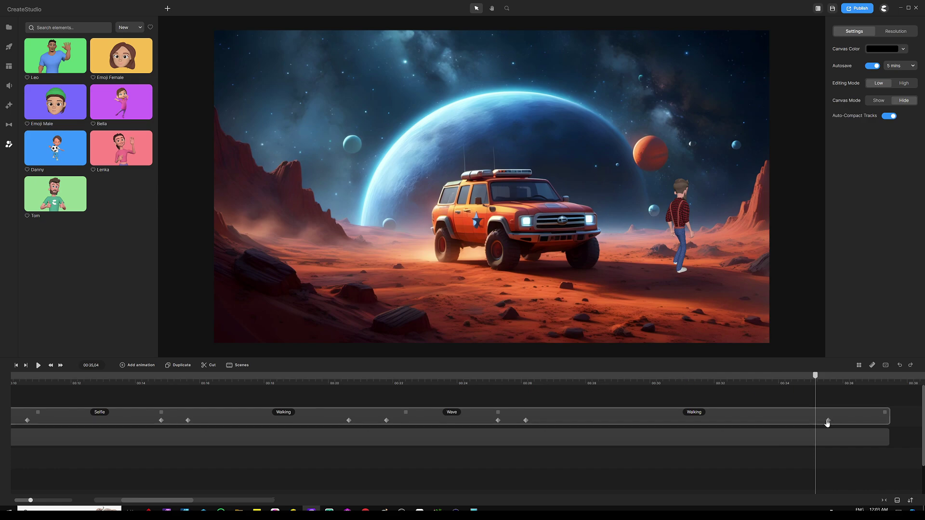
Speed up Tom's exit by shortening his last Walking action to end at about 34 seconds and moving the end keyframe to 00:32,03.
click(869, 411)
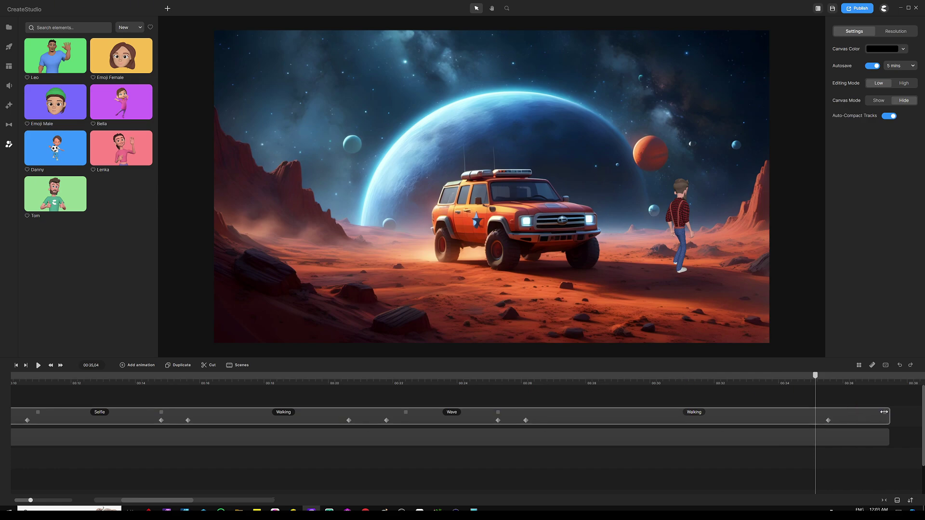
drag(884, 412, 838, 415)
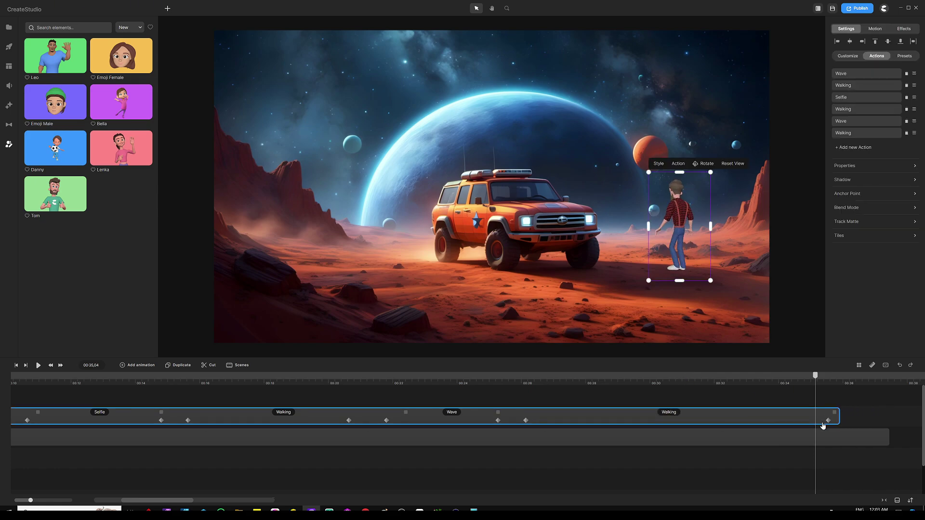
click(623, 421)
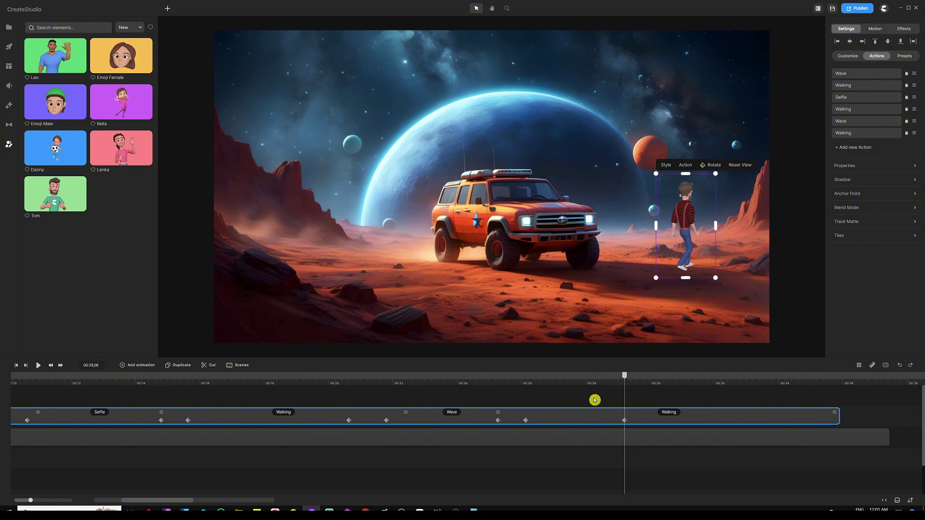
click(732, 392)
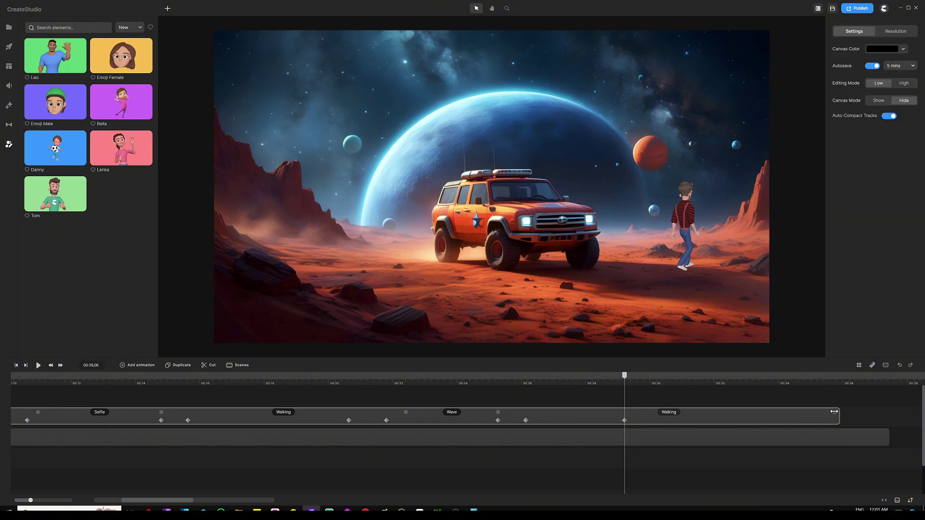
drag(834, 412, 774, 414)
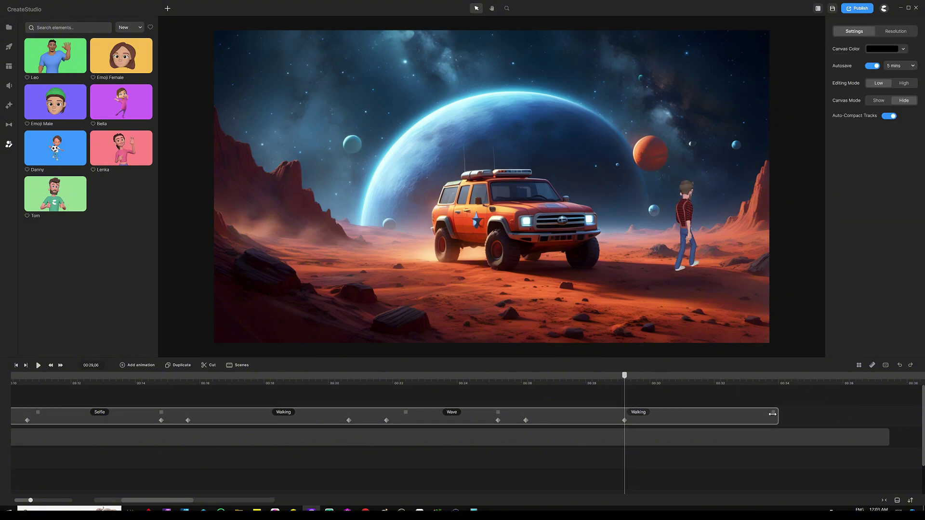
click(773, 414)
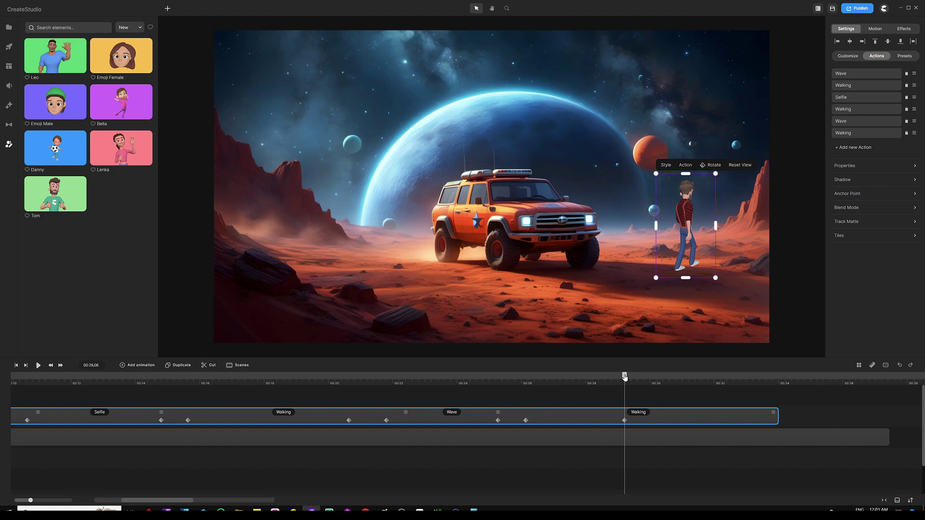
drag(625, 377, 718, 381)
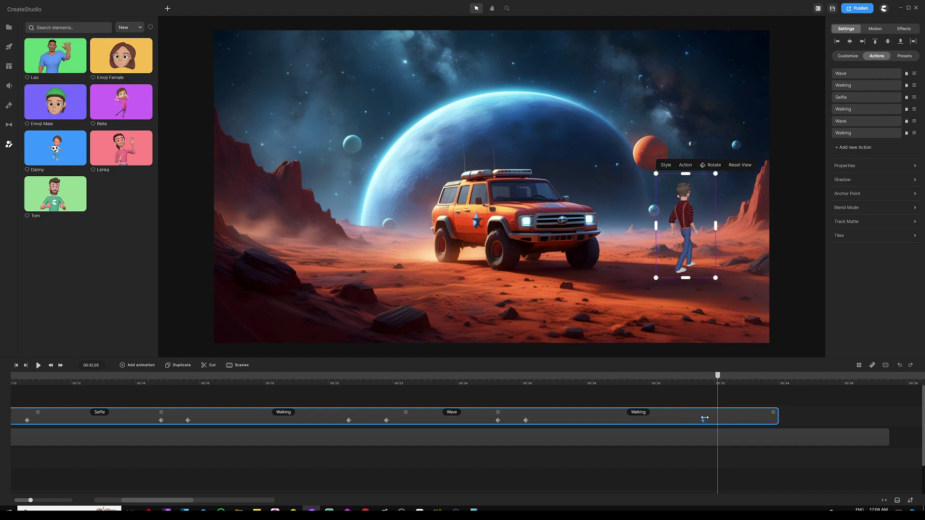
Play back Tom's walk away with the shortened timing from the end of the Wave action.
click(496, 386)
key(space)
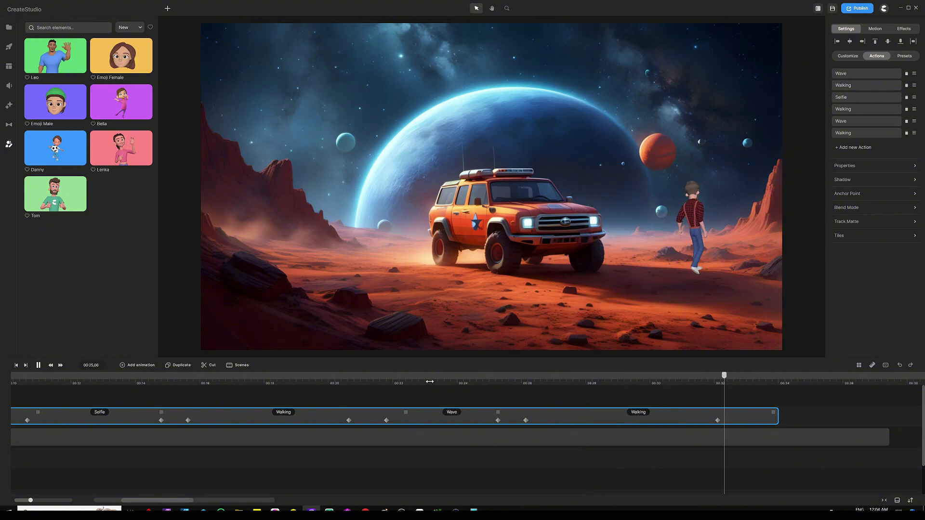
key(space)
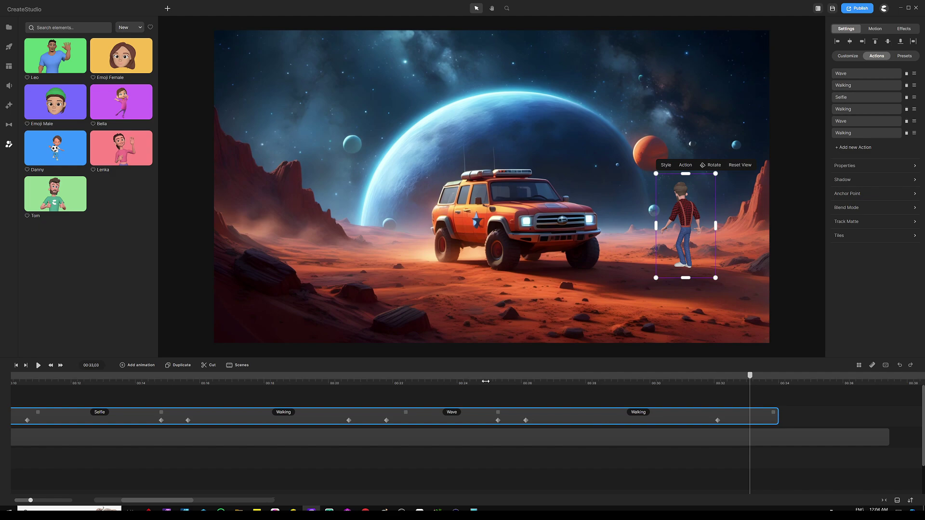
scroll(457, 383, down, 5)
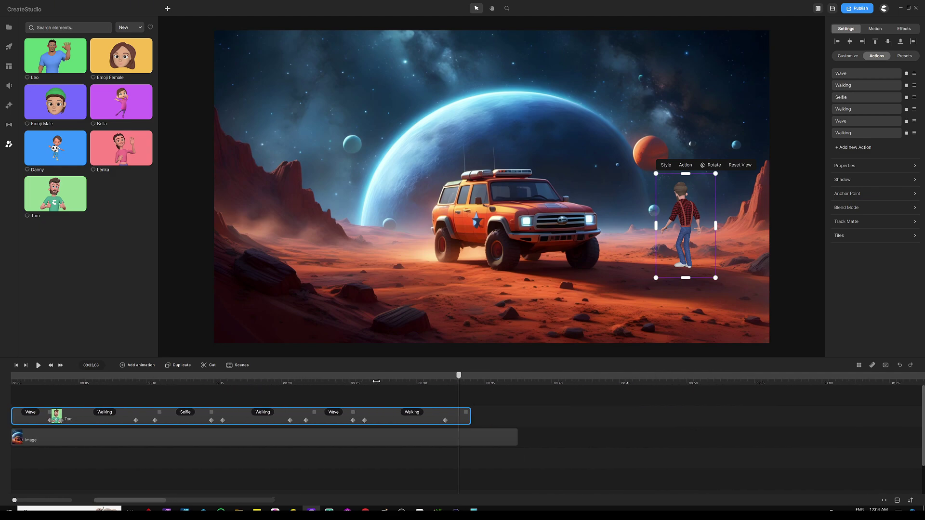